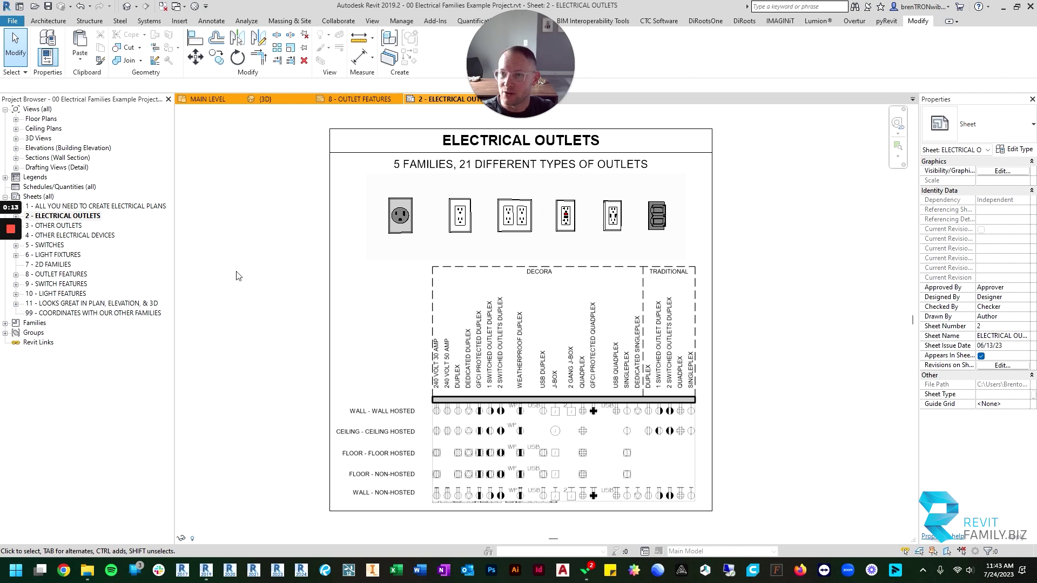
- Open the MAIN LEVEL floor plan and examine the electrical outlets chart with its Decora and Traditional types for each hosting option
scroll(557, 288, "down", 2)
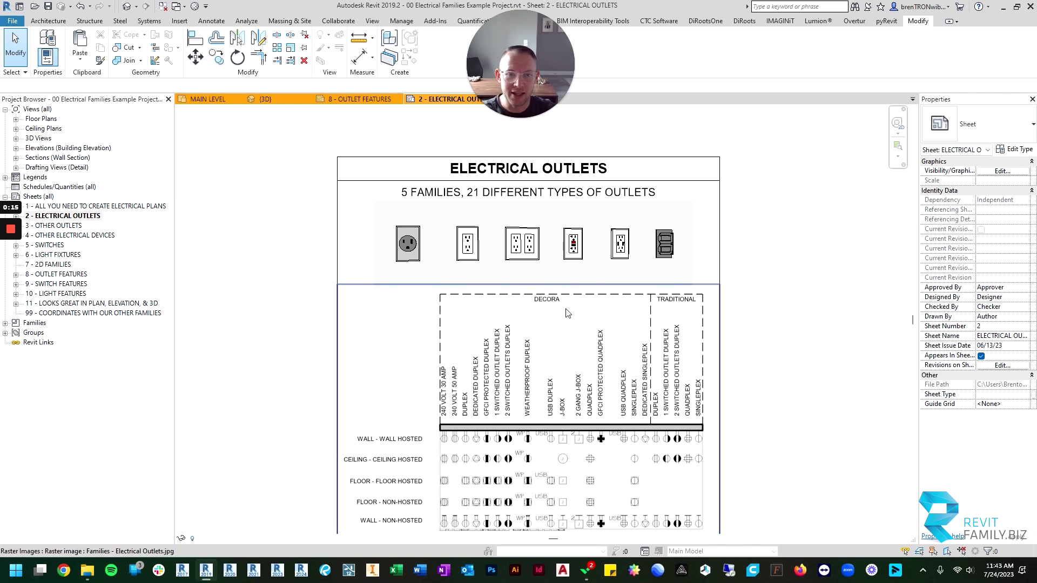
middle_click_drag(556, 285, 561, 262)
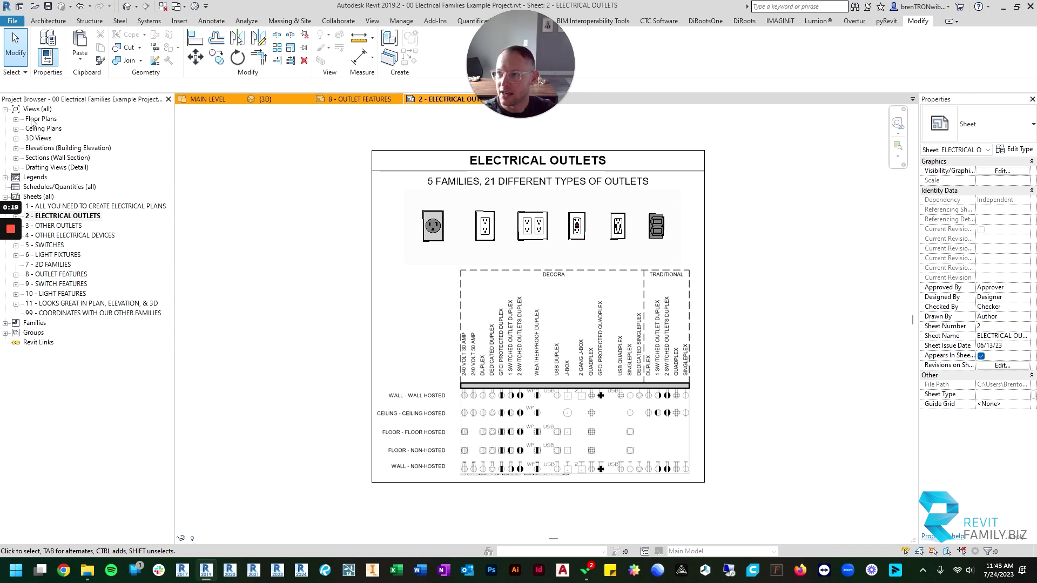
left_click(208, 99)
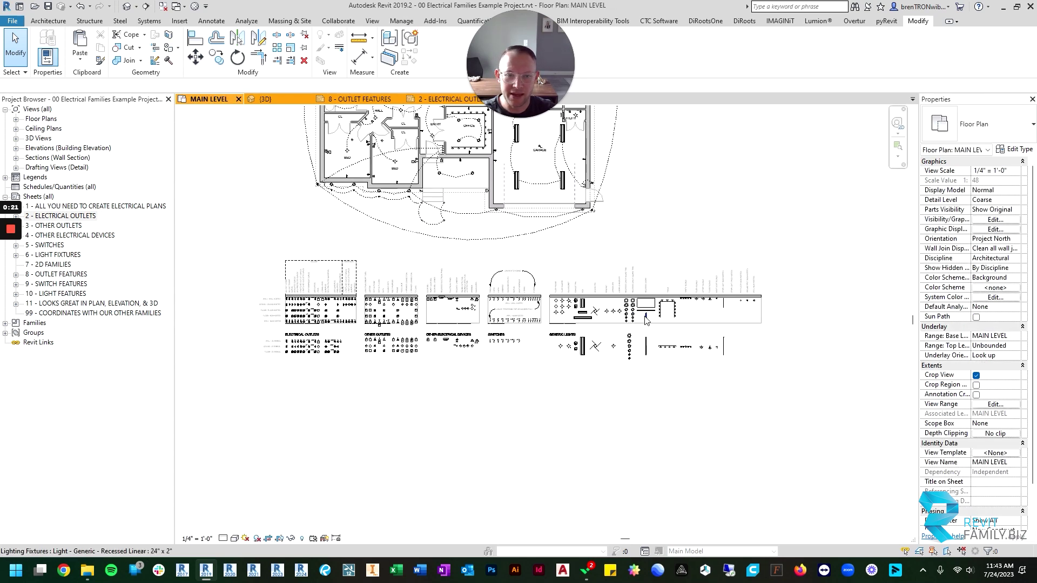
middle_click_drag(455, 280, 653, 366)
scroll(548, 415, "up", 1)
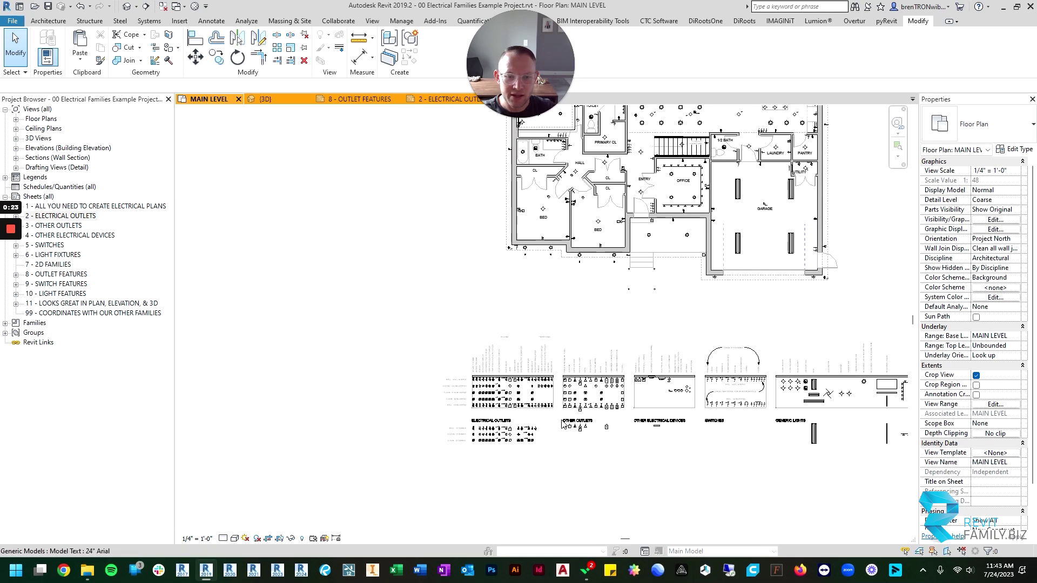
scroll(563, 424, "up", 5)
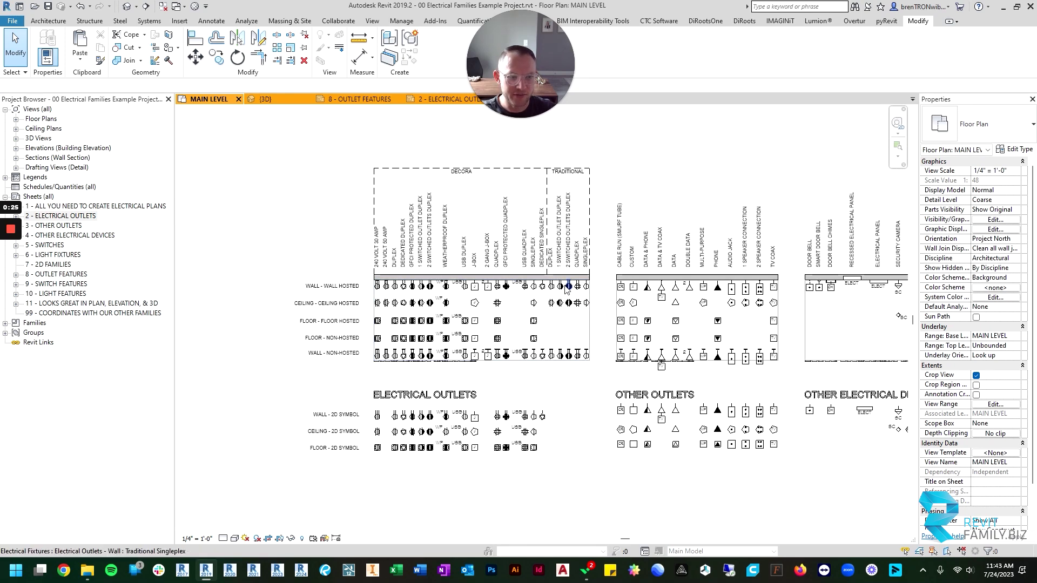
middle_click_drag(565, 286, 515, 291)
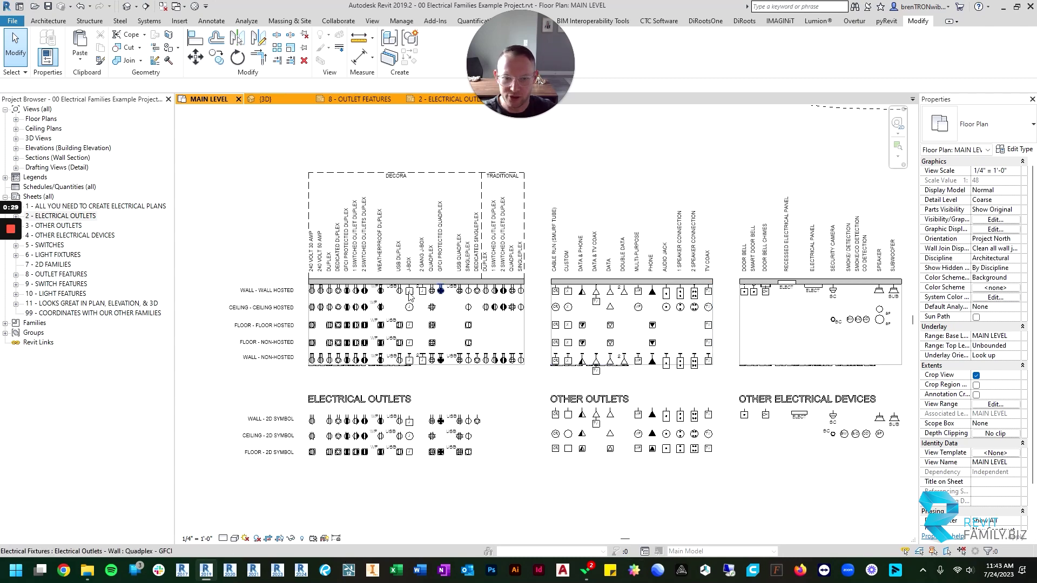
scroll(341, 203, "up", 2)
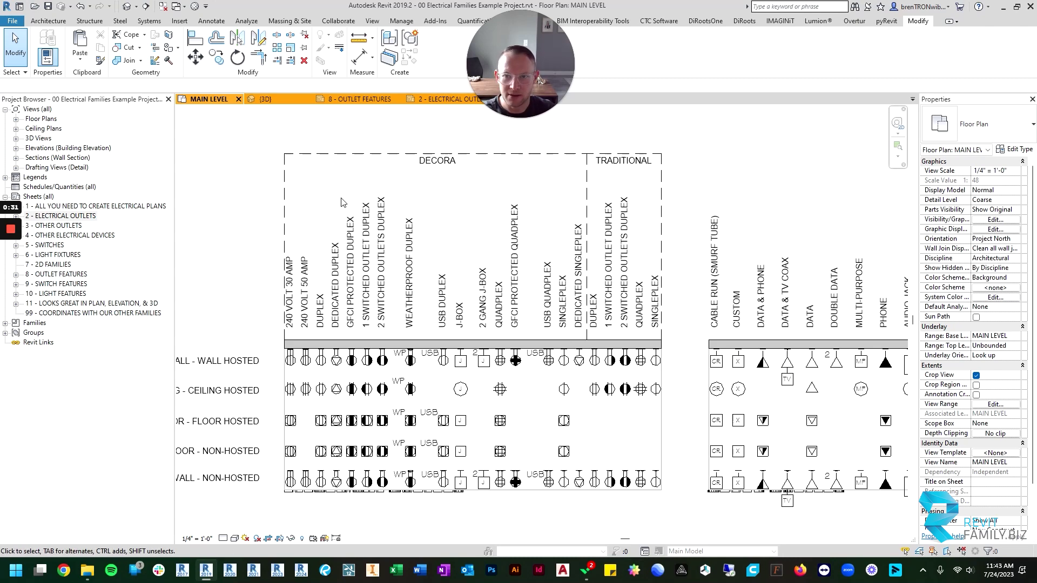
middle_click_drag(378, 254, 410, 231)
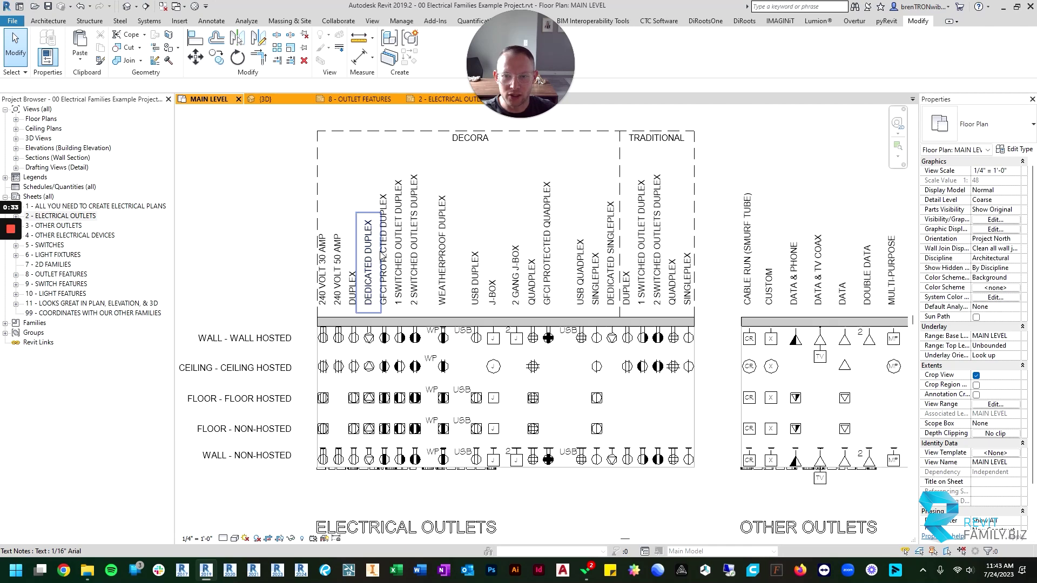
scroll(382, 253, "down", 5)
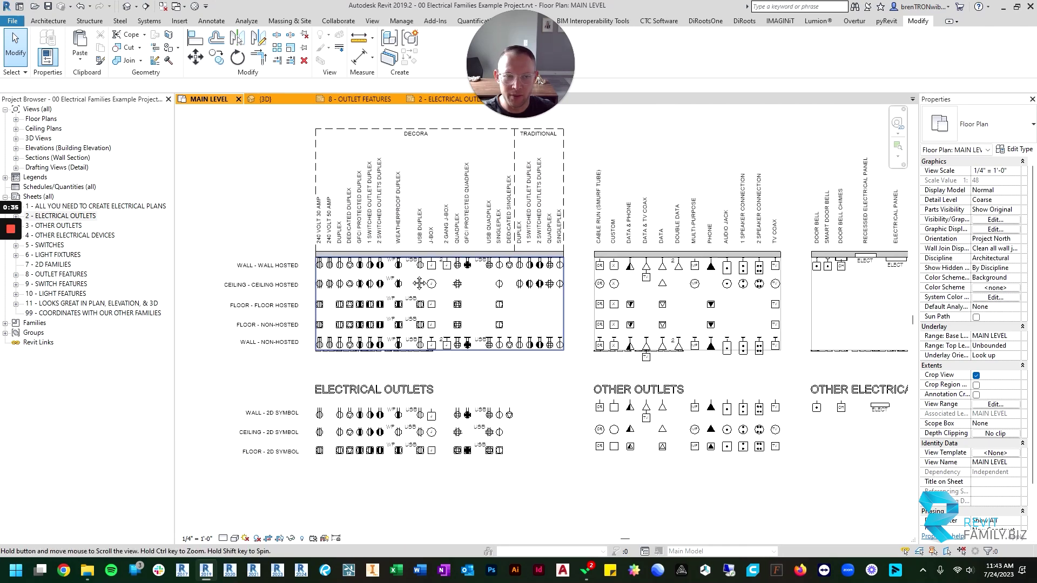
middle_click_drag(419, 284, 419, 283)
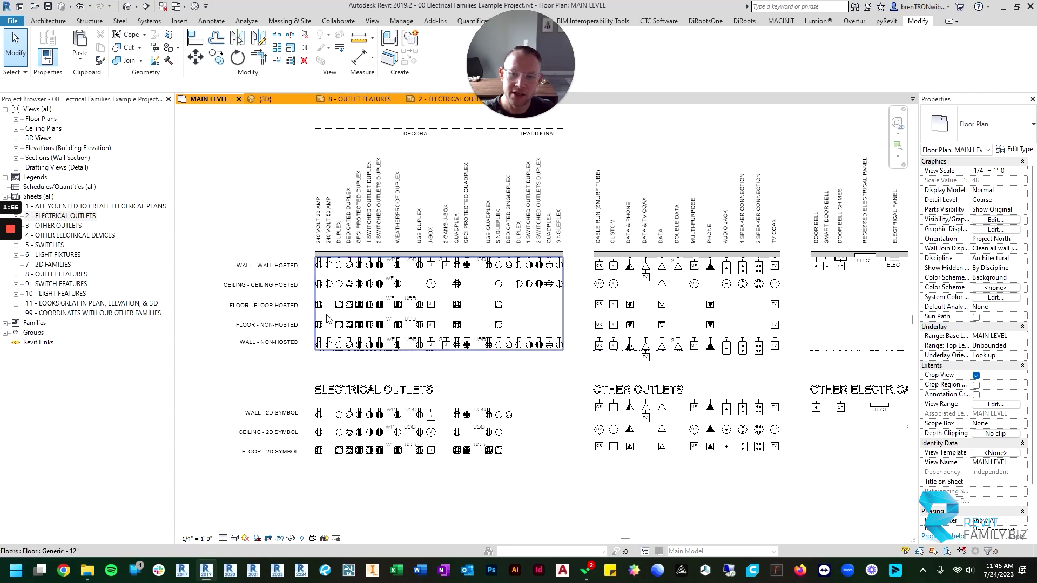
- Examine the wall, ceiling and floor 2D symbol rows beneath the Electrical Outlets heading
scroll(523, 432, "up", 3)
middle_click_drag(425, 370, 508, 317)
scroll(461, 348, "down", 1)
scroll(460, 344, "down", 1)
mouse_move(460, 344)
middle_mouse_down()
mouse_move(474, 352)
mouse_move(452, 352)
middle_mouse_up()
scroll(549, 361, "up", 1)
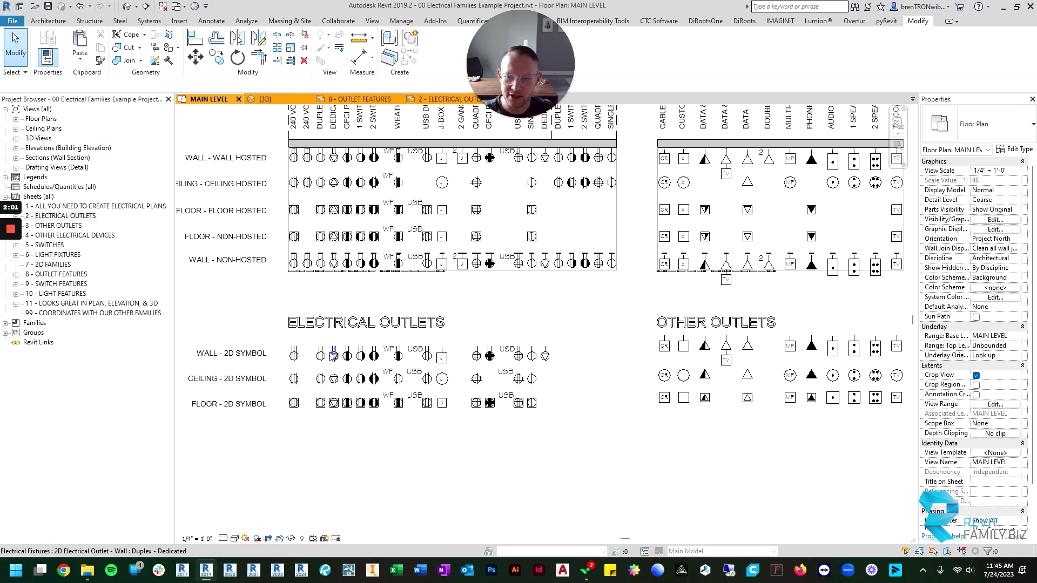
scroll(462, 372, "down", 1)
scroll(421, 332, "up", 2)
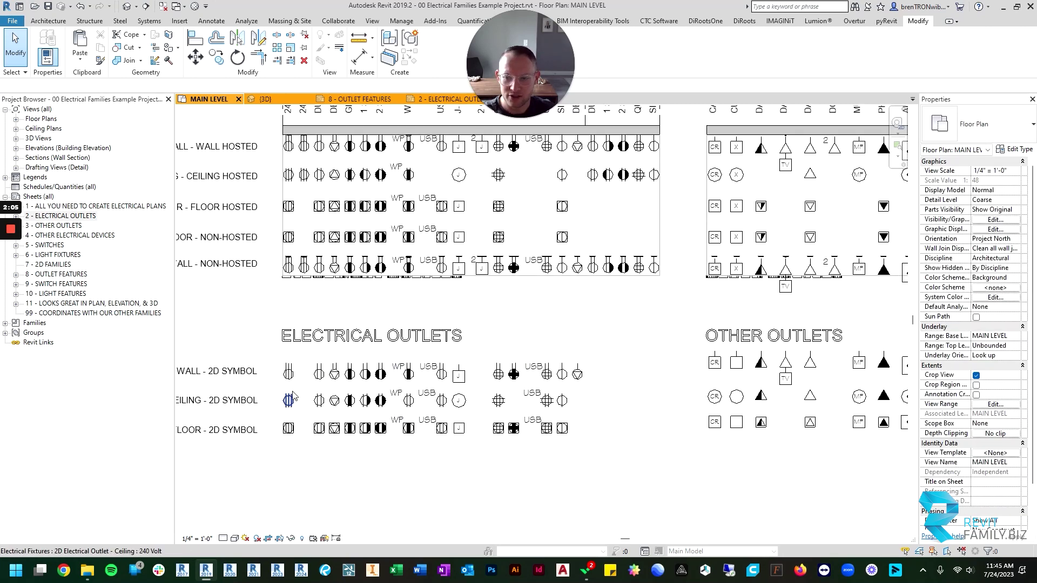
scroll(530, 388, "down", 1)
middle_click_drag(633, 387, 510, 428)
scroll(645, 393, "up", 1)
scroll(637, 394, "down", 2)
scroll(441, 289, "up", 1)
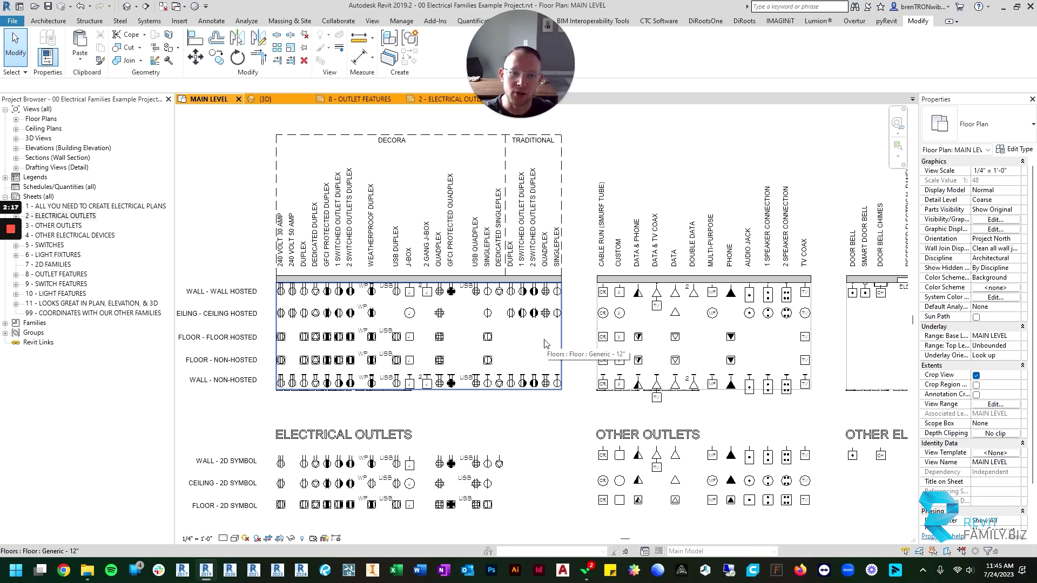
- Compare the 2D outlet symbols with the hosted and non-hosted outlet rows in the chart above them
middle_click_drag(370, 435, 378, 347)
middle_click_drag(458, 357, 474, 447)
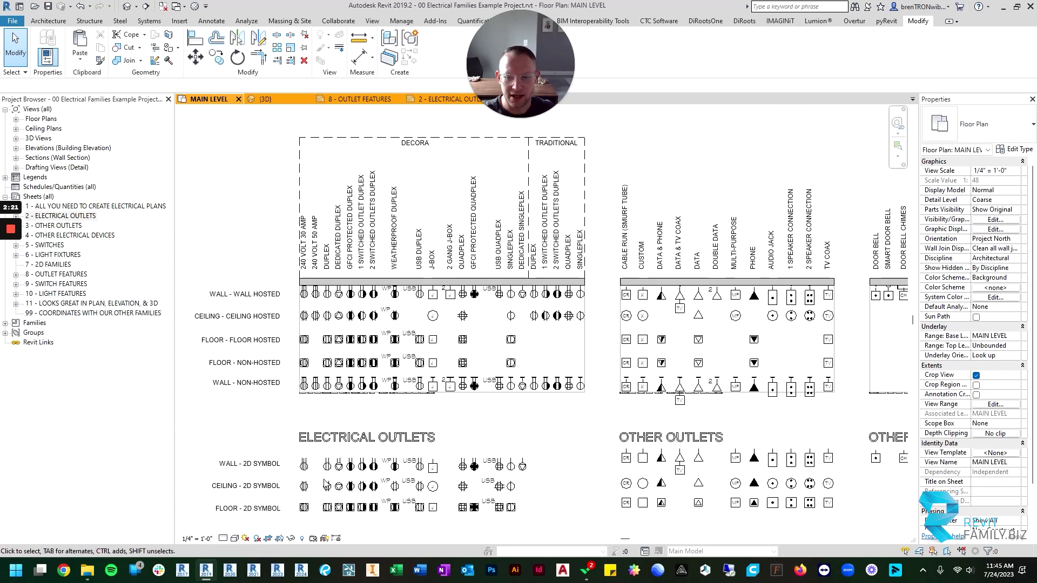
middle_click_drag(371, 486, 465, 392)
scroll(392, 392, "up", 2)
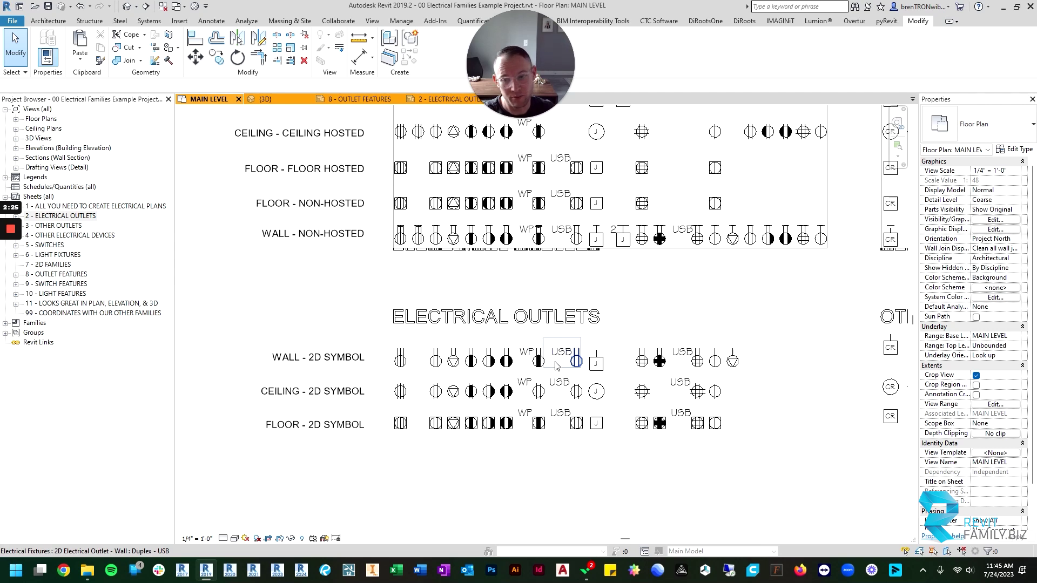
scroll(437, 395, "down", 1)
middle_click_drag(479, 318, 428, 492)
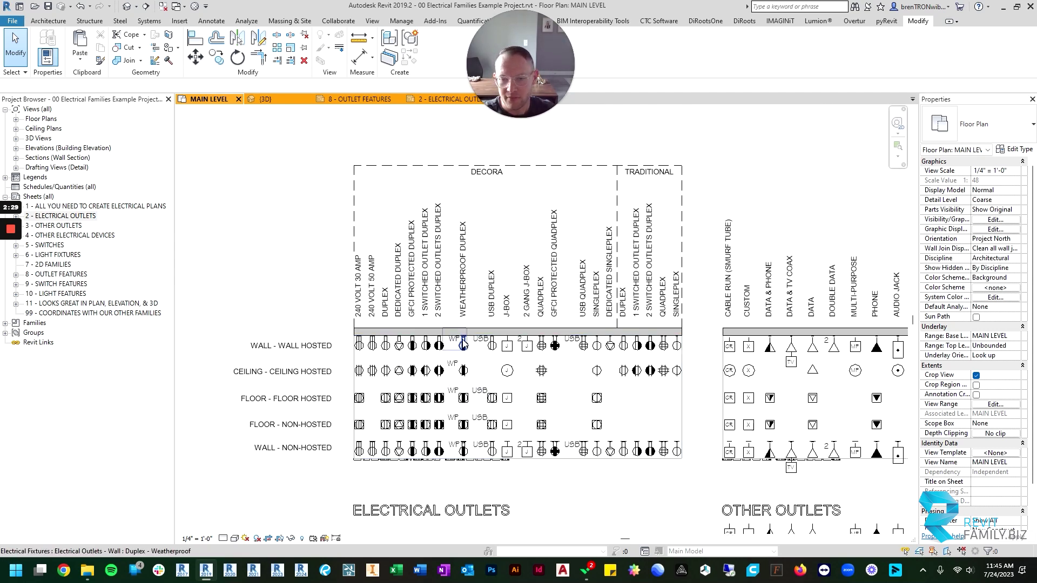
- Review the Decora outlet columns, selecting the DUPLEX label and the DEDICATED DUPLEX label in turn
scroll(459, 339, "up", 1)
scroll(348, 328, "up", 1)
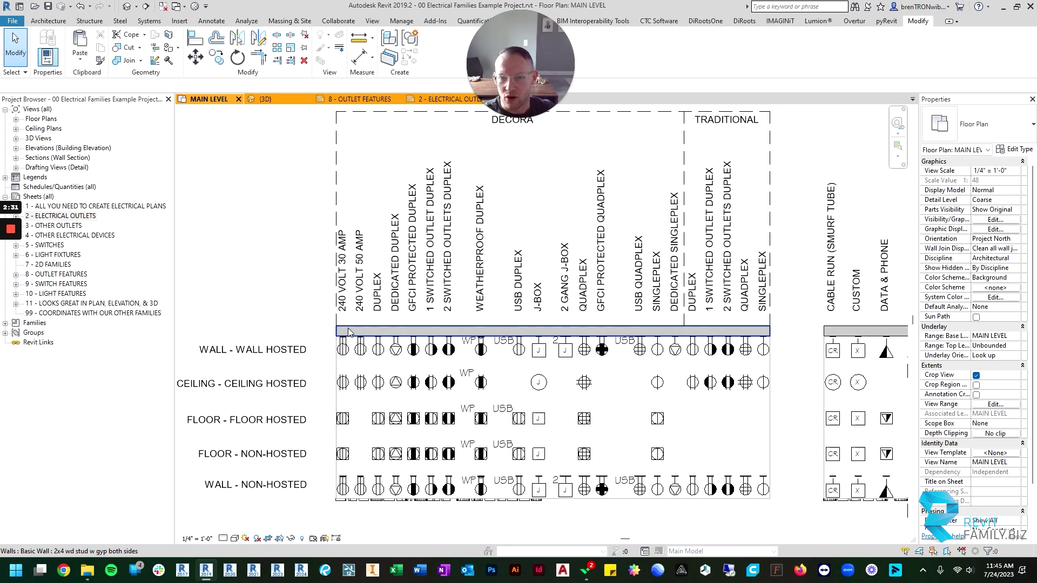
mouse_move(543, 318)
middle_mouse_down()
mouse_move(562, 310)
mouse_move(545, 316)
mouse_move(555, 330)
middle_mouse_up()
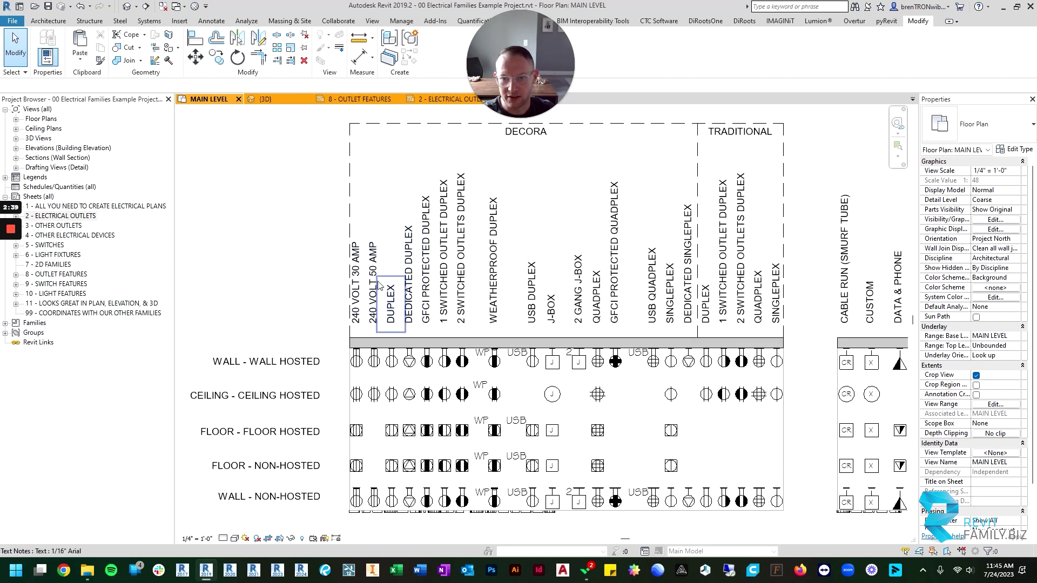
left_click(392, 319)
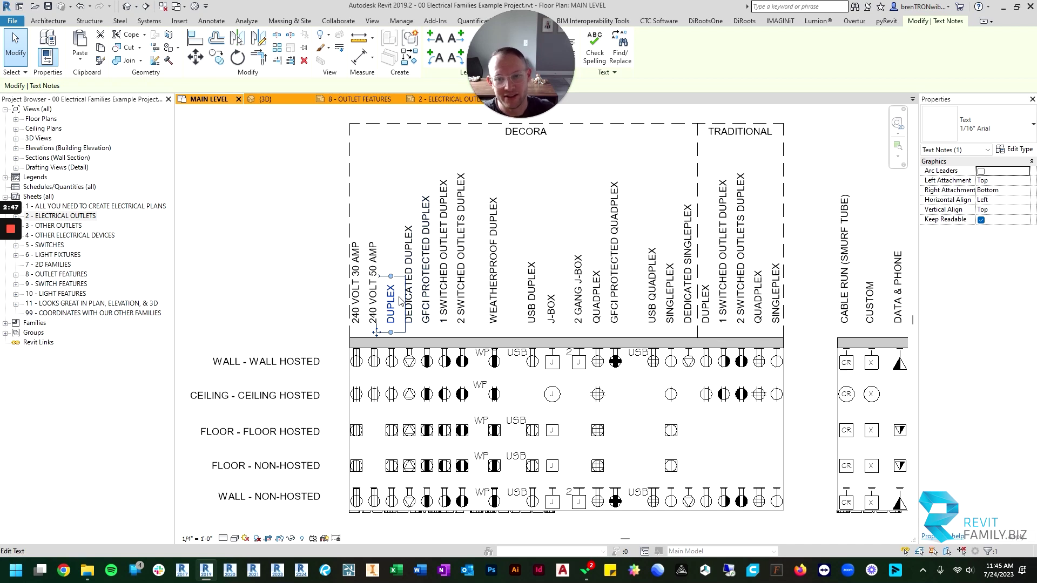
left_click(408, 260)
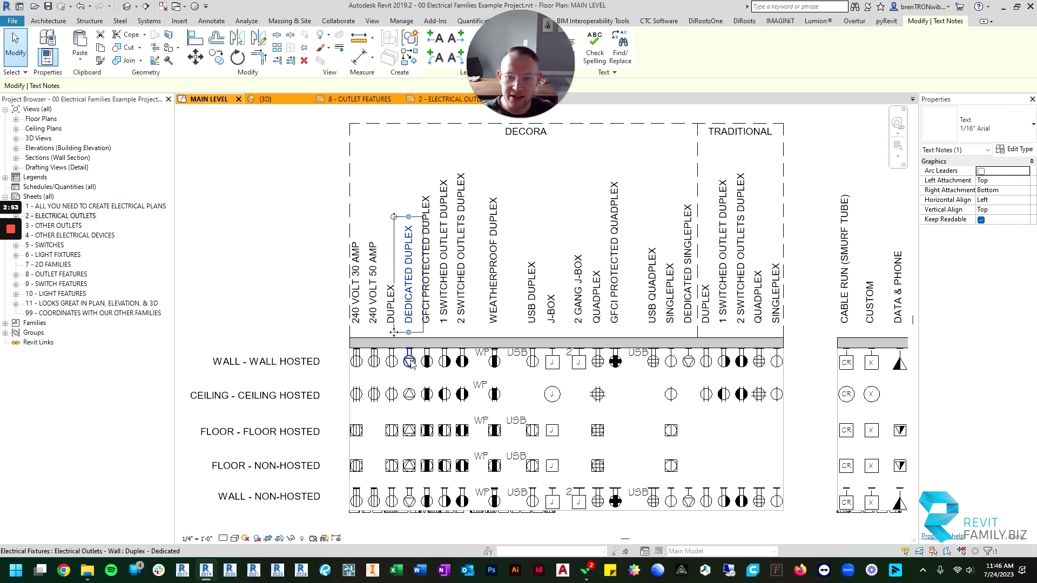
- Find the dedicated duplex outlet labelled FR on the kitchen's outer wall in the house plan
scroll(410, 360, "down", 4)
middle_click_drag(619, 210, 419, 428)
middle_click_drag(571, 224, 557, 337)
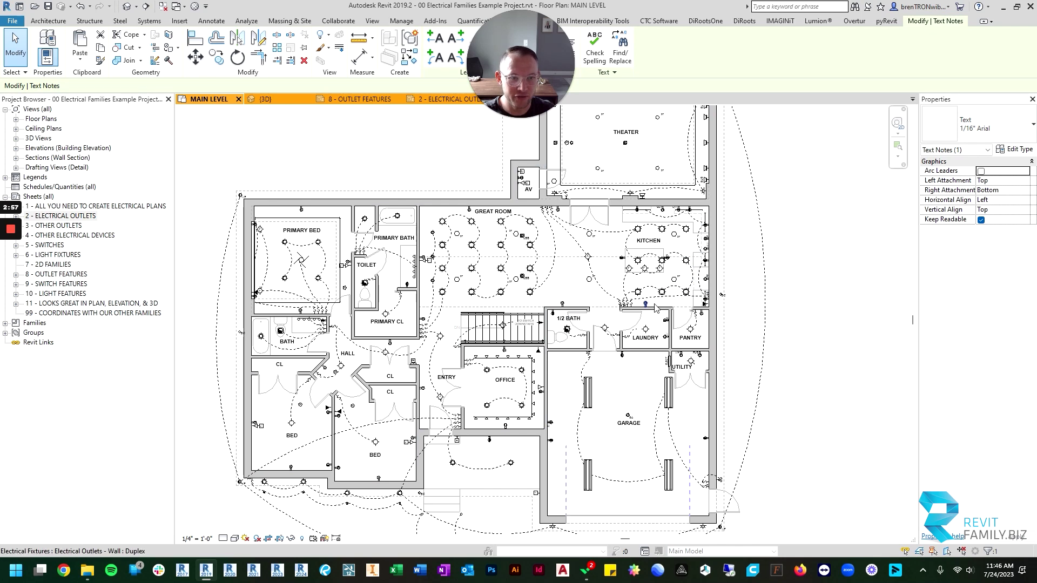
scroll(655, 307, "up", 8)
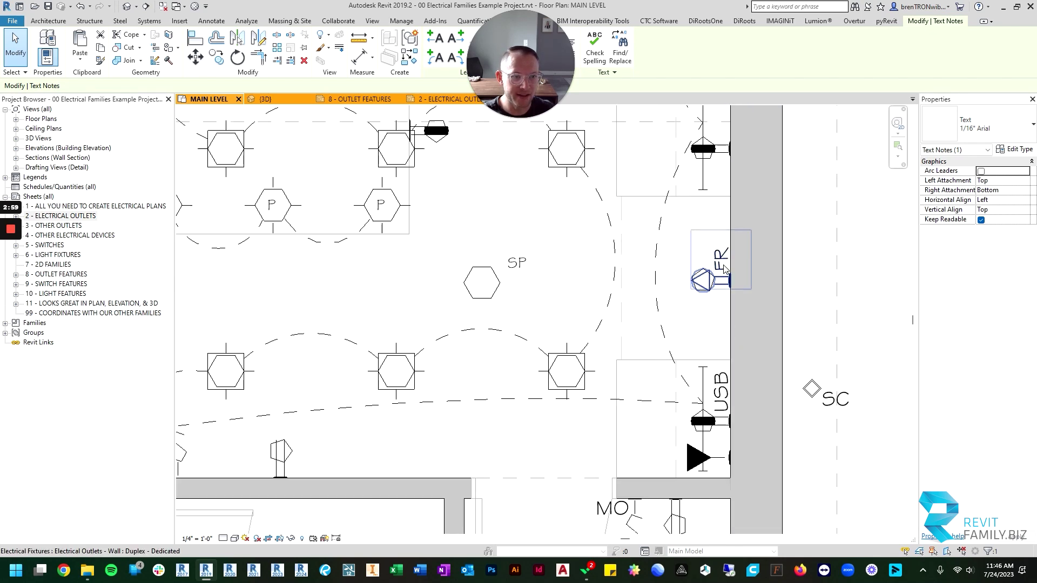
scroll(725, 270, "up", 1)
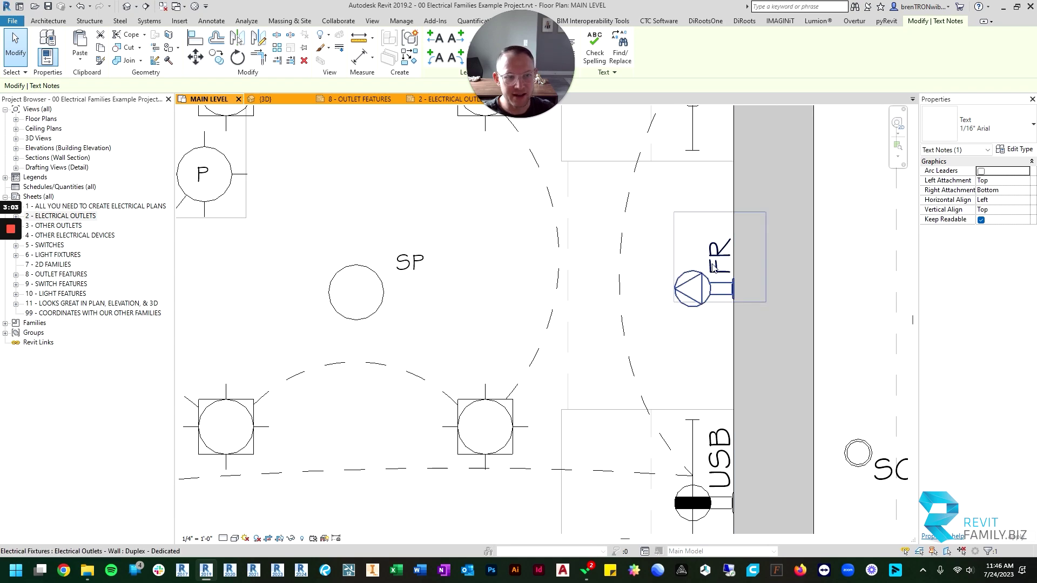
- Examine the labelled kitchen appliance outlets along the walls, including MW, R, DW and GD
scroll(721, 251, "down", 2)
middle_click_drag(723, 203, 683, 395)
middle_click_drag(685, 245, 682, 340)
scroll(682, 341, "up", 1)
scroll(665, 249, "down", 2)
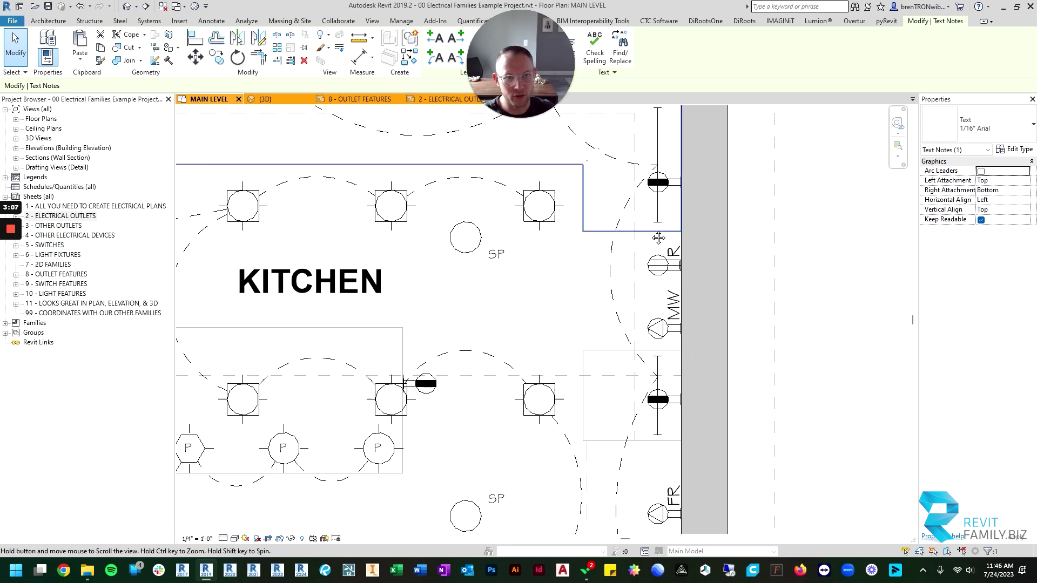
middle_click_drag(665, 248, 716, 386)
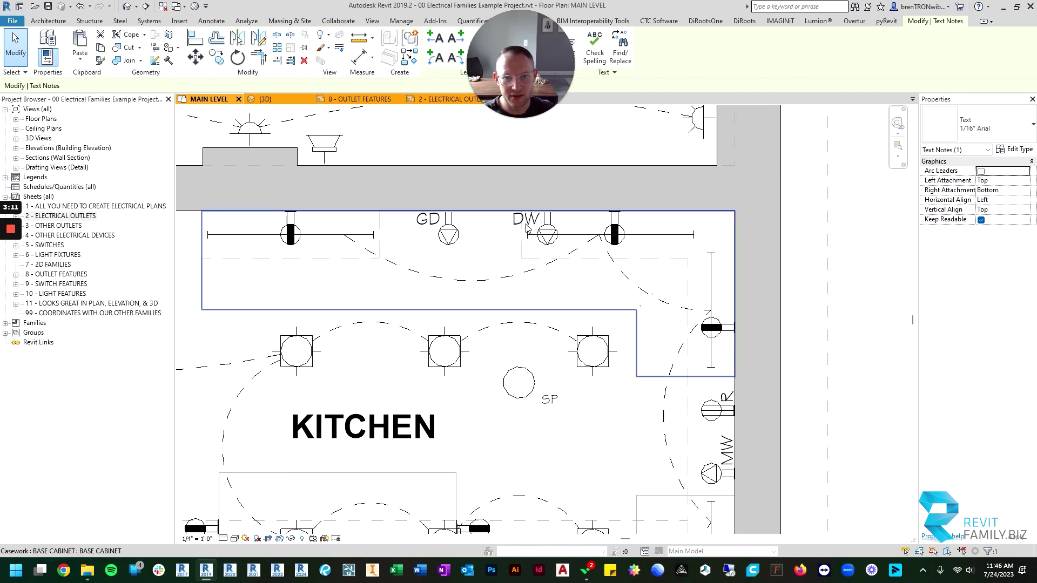
middle_click_drag(538, 227, 593, 234)
scroll(492, 214, "up", 2)
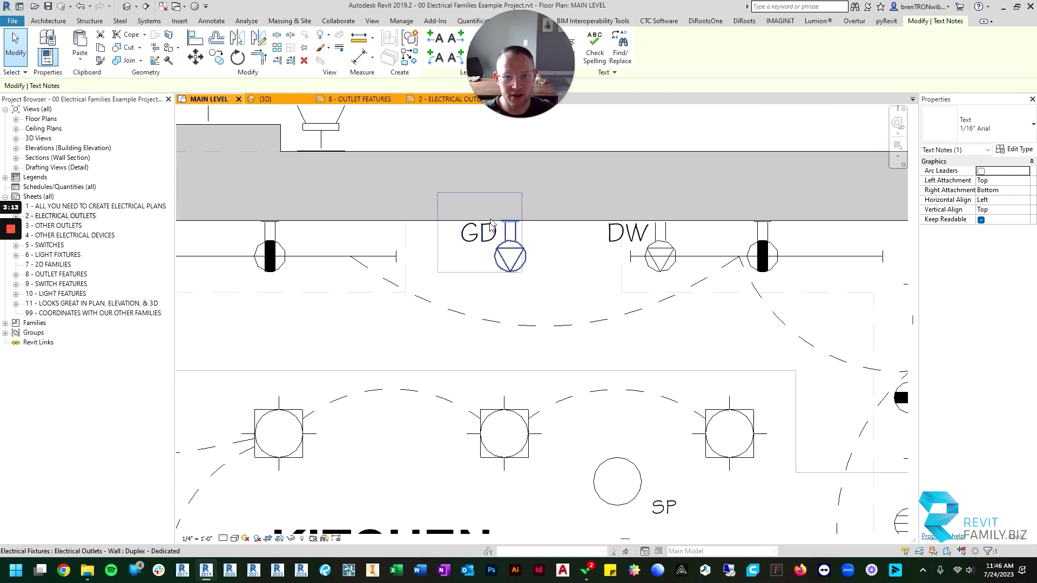
scroll(479, 239, "down", 4)
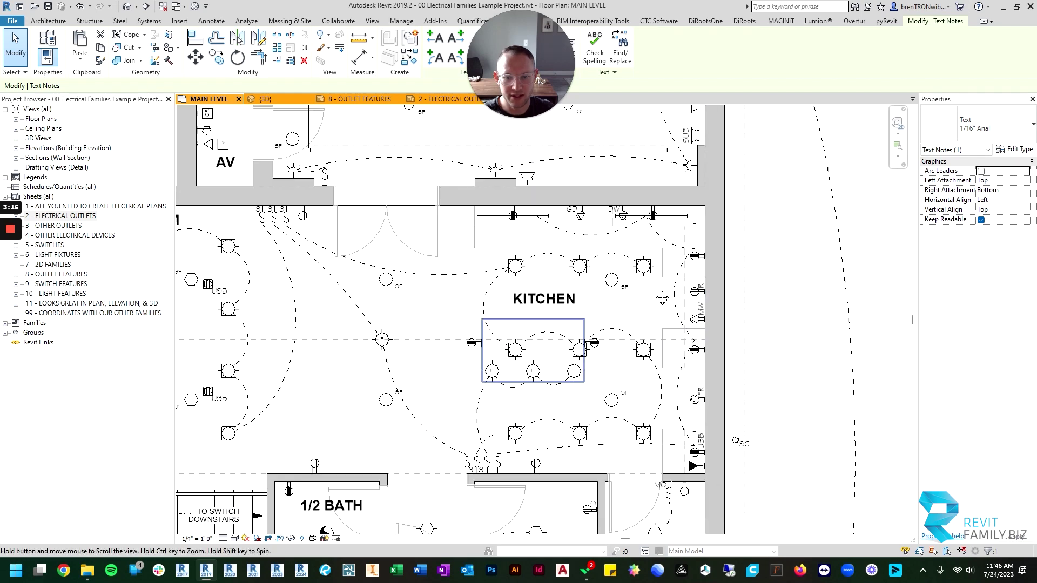
- Examine the labelled appliance outlets in the utility and laundry rooms, including WH, FUR, W and D
middle_click_drag(662, 298, 817, 241)
middle_click_drag(689, 435, 695, 278)
scroll(488, 348, "down", 2)
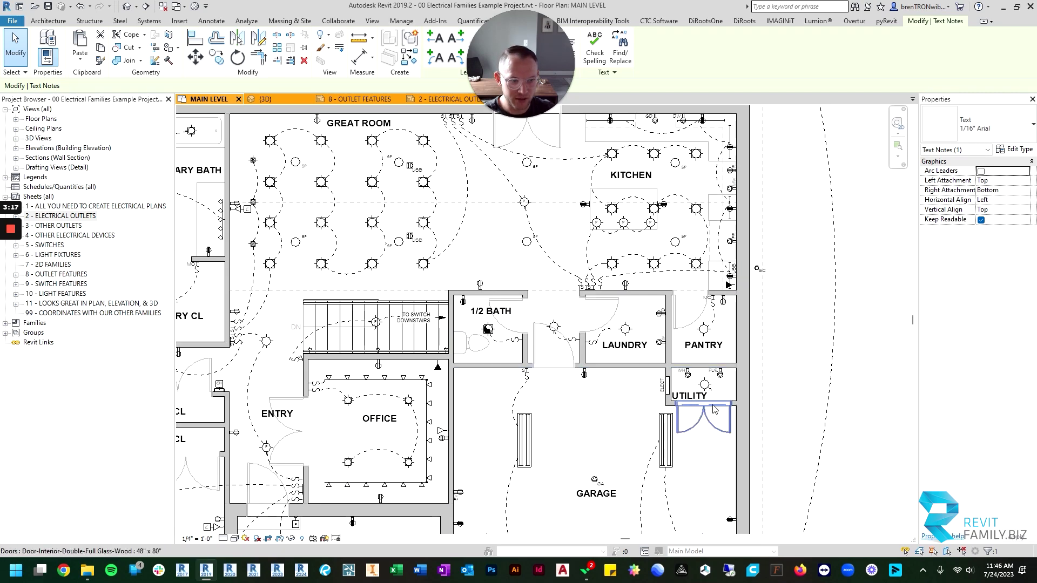
scroll(725, 407, "up", 5)
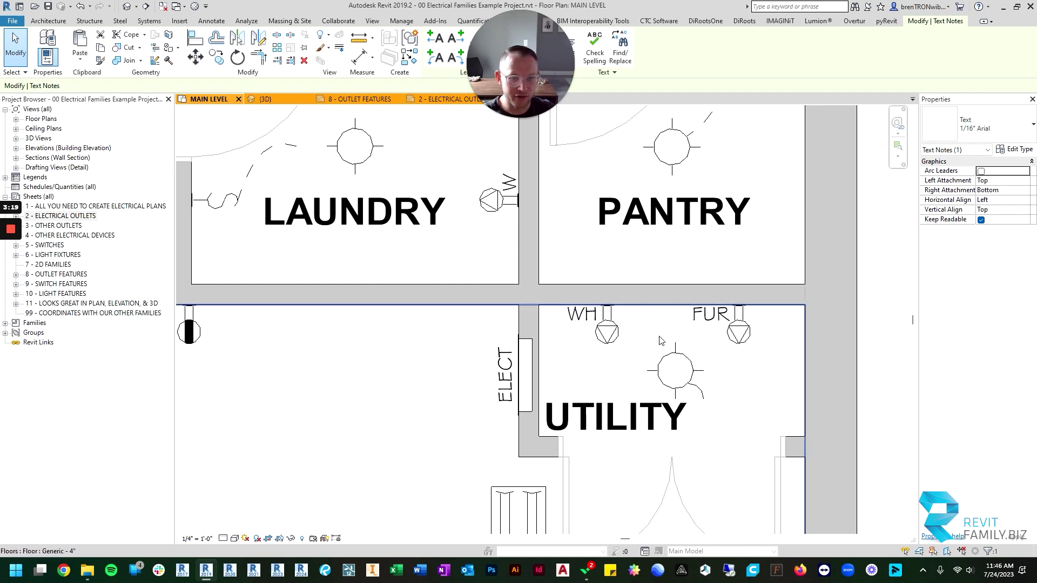
scroll(659, 338, "down", 3)
middle_click_drag(579, 234, 660, 297)
scroll(656, 271, "up", 4)
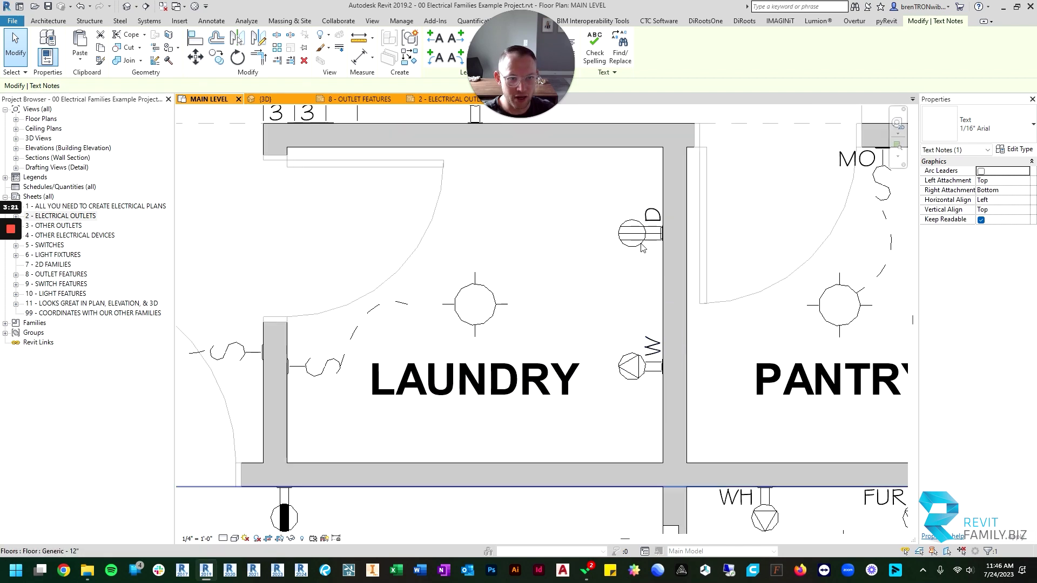
scroll(633, 371, "up", 2)
middle_click_drag(644, 202, 617, 336)
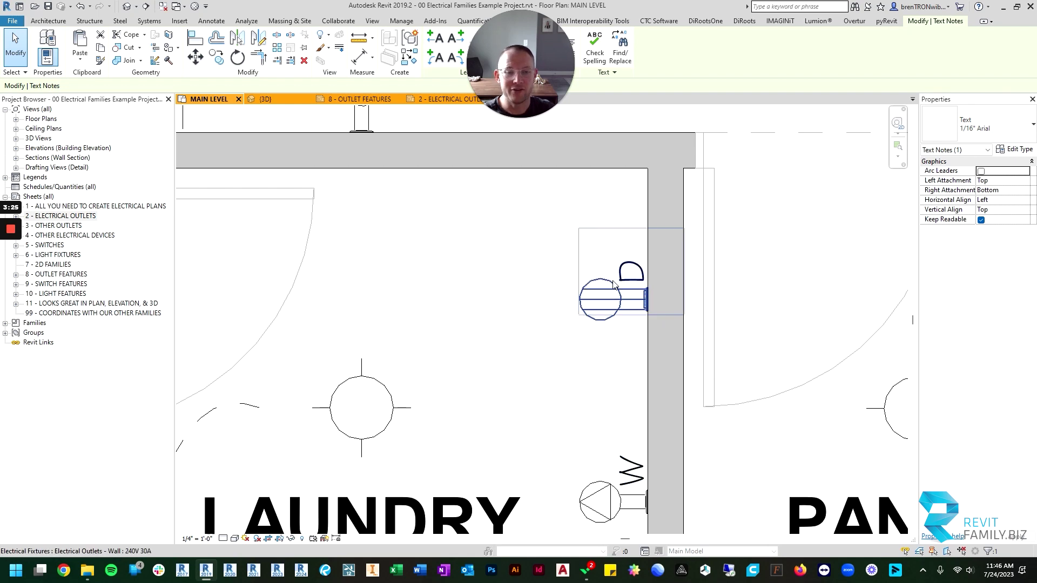
scroll(644, 286, "down", 5)
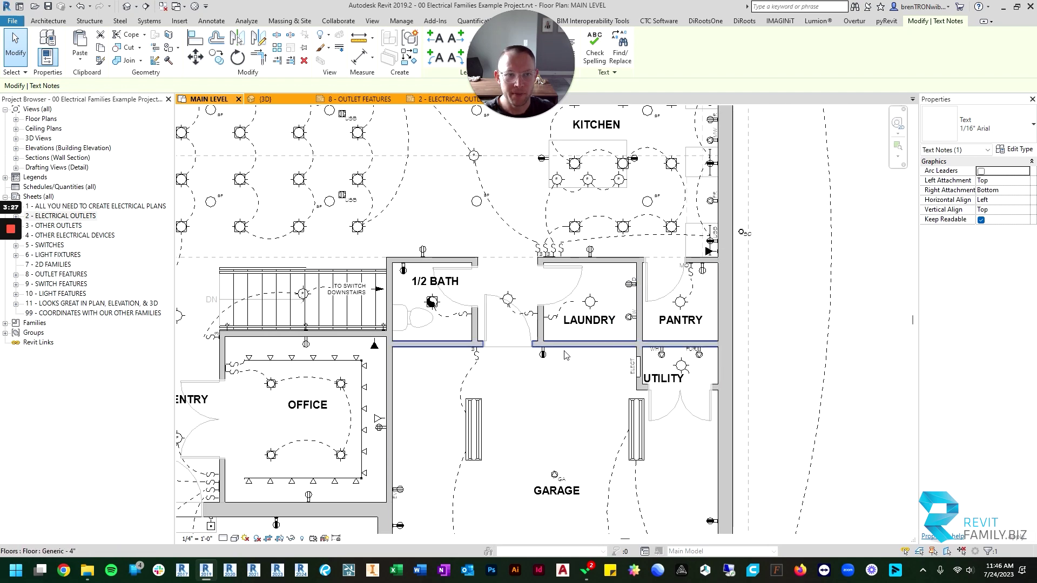
- Select the dedicated duplex outlet labelled WH in the utility room and review its Label property
middle_click_drag(538, 378, 648, 316)
scroll(647, 313, "down", 2)
middle_click_drag(424, 398, 388, 373)
scroll(679, 312, "up", 5)
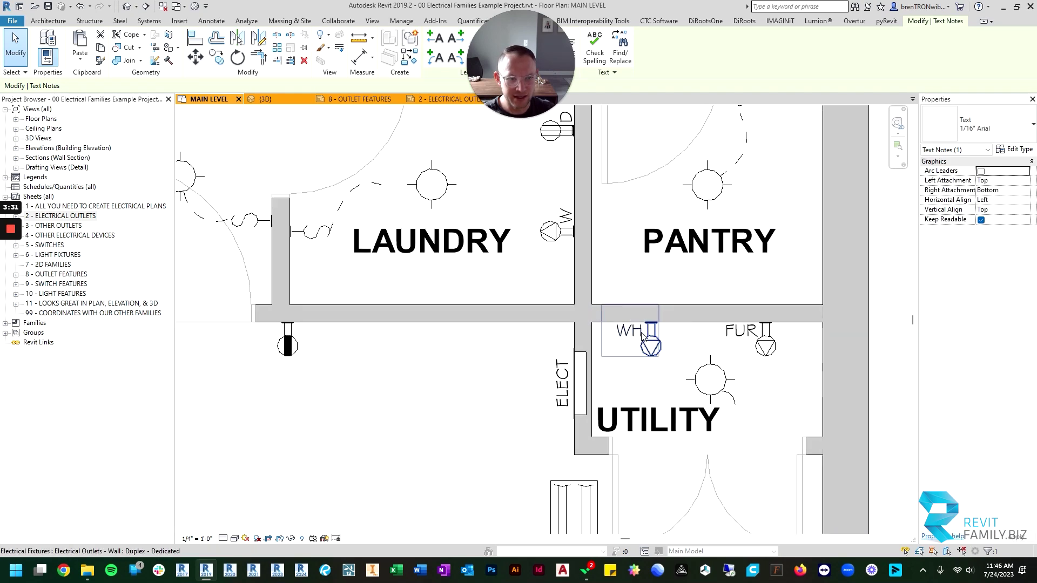
left_click(650, 341)
scroll(651, 343, "up", 2)
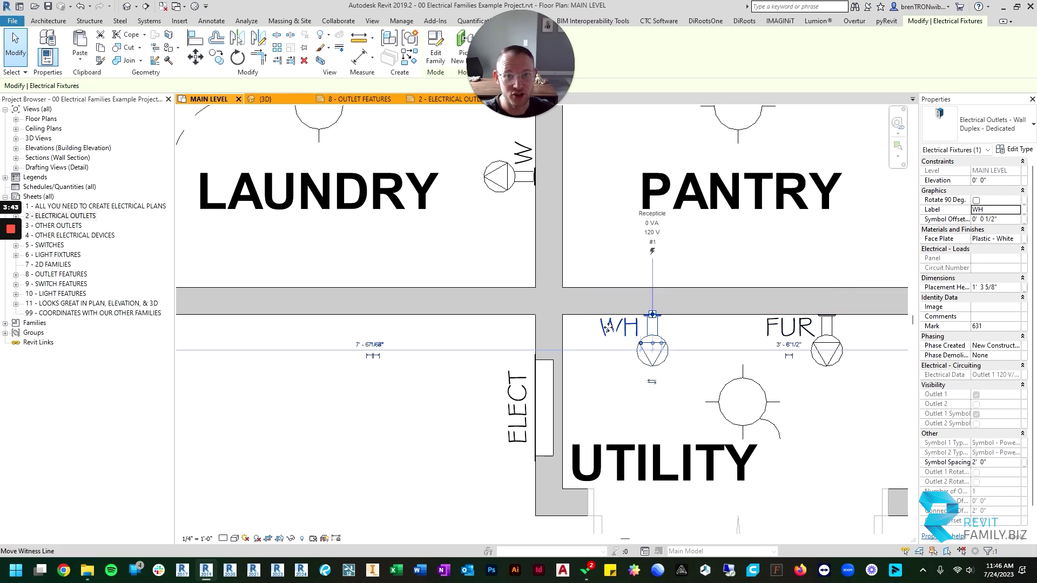
scroll(540, 324, "down", 4)
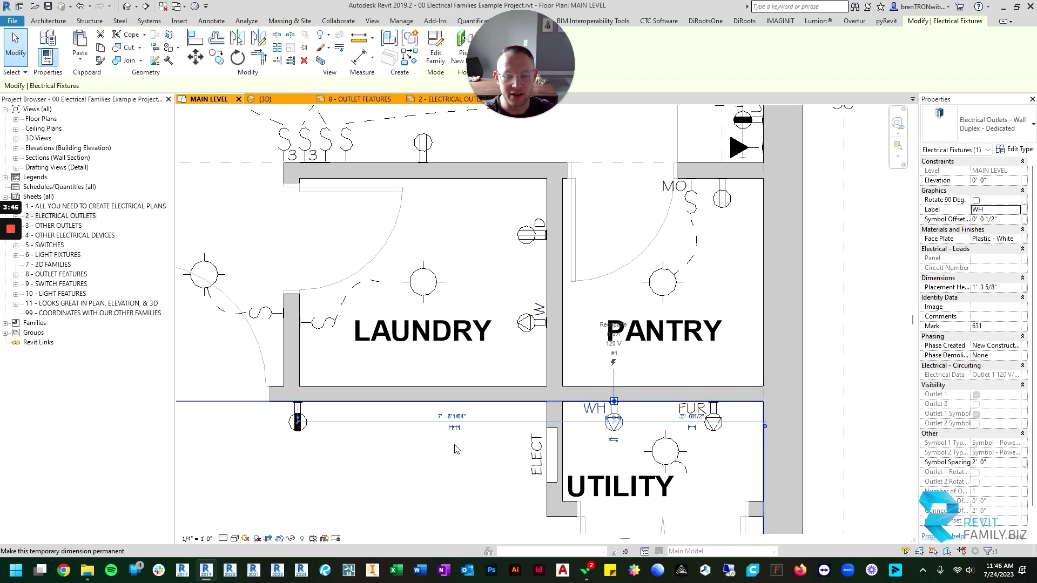
- Clear the outlet selection and examine the GFCI protected duplex symbol in the wall-hosted row of the Decora chart
left_click(447, 465)
scroll(449, 351, "down", 3)
middle_click_drag(457, 342, 522, 329)
key("Escape")
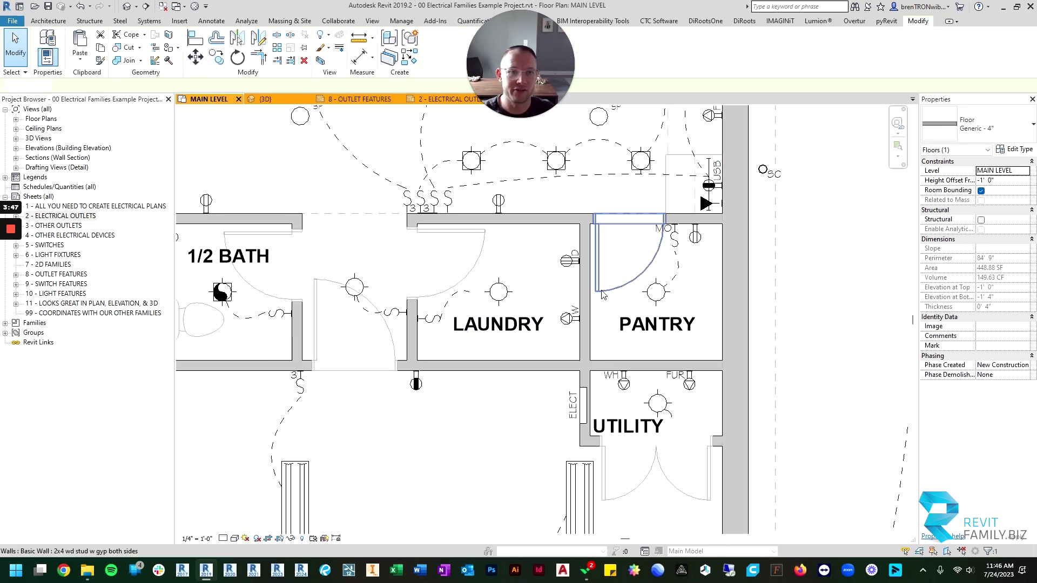
scroll(486, 324, "down", 5)
middle_click_drag(363, 384, 679, 243)
scroll(478, 499, "up", 5)
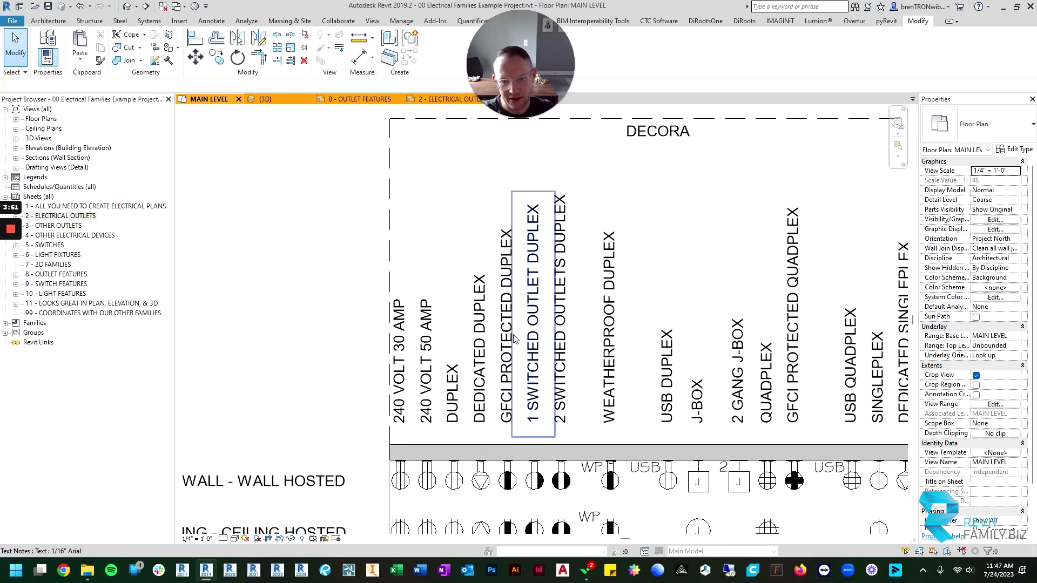
scroll(513, 303, "up", 5)
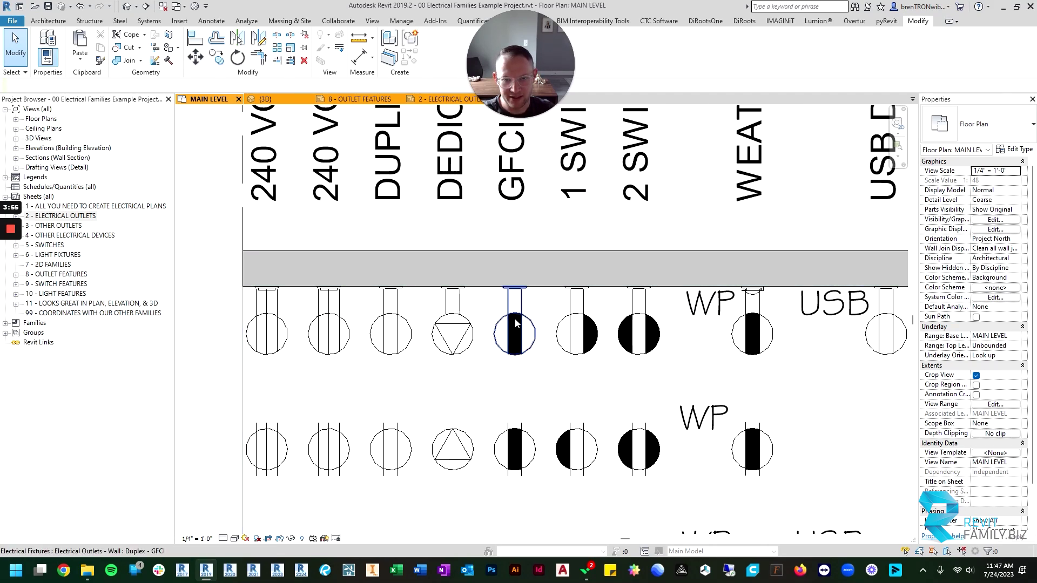
scroll(517, 331, "down", 5)
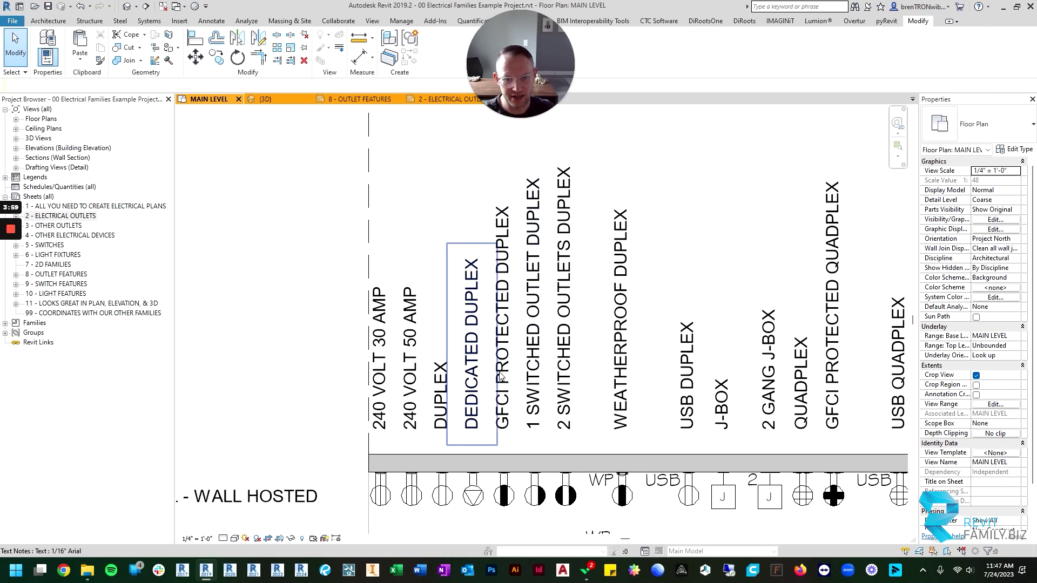
- Examine the wall-hosted plan symbols for the duplexes with one and two switched outlets
middle_click_drag(543, 400, 501, 350)
scroll(523, 318, "down", 1)
scroll(507, 455, "up", 2)
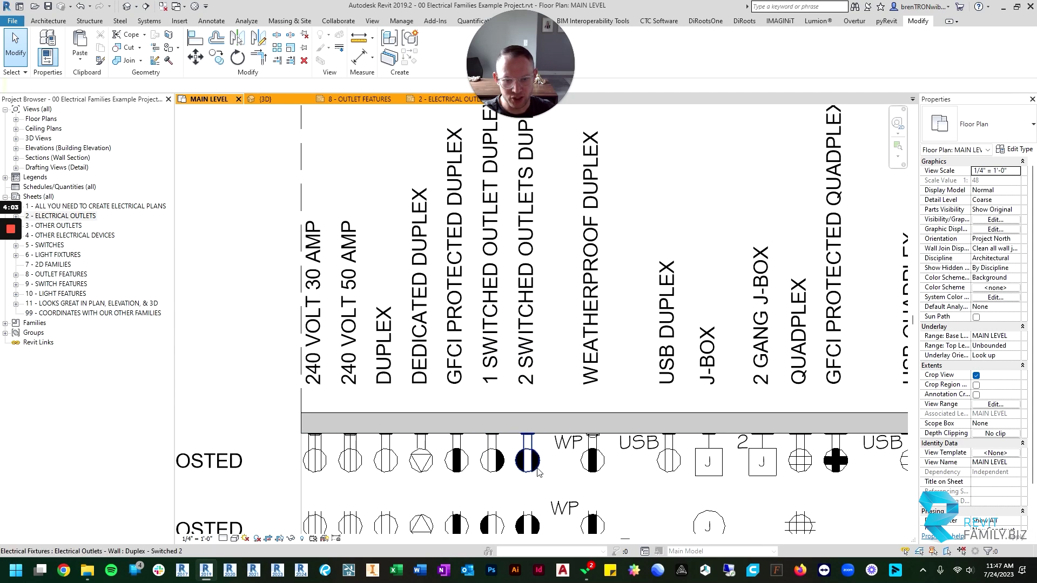
scroll(522, 465, "up", 3)
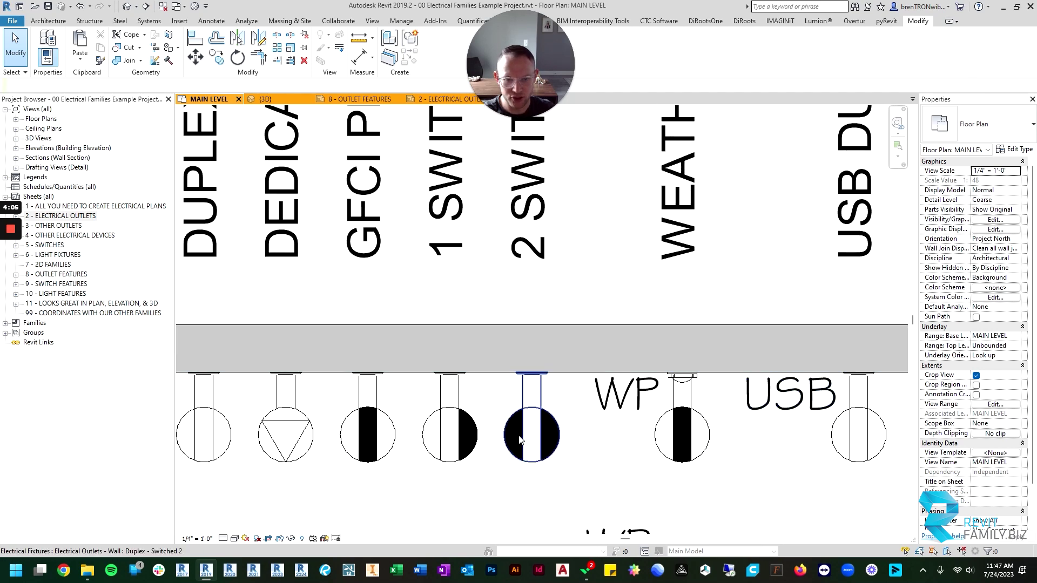
scroll(528, 435, "down", 4)
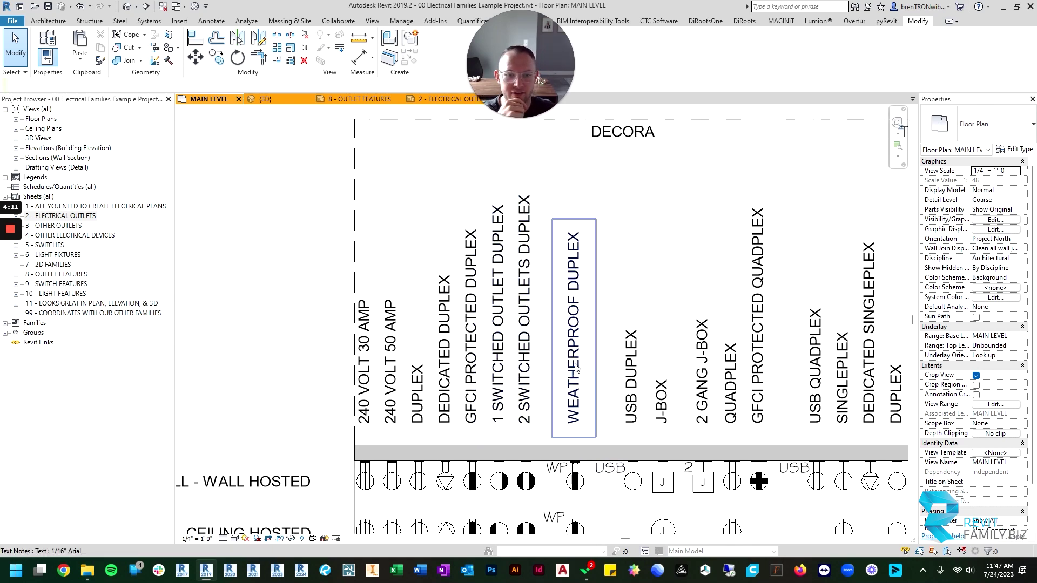
- Examine the weatherproof and USB duplex symbols in the wall-hosted row, including their WP and USB labels
middle_click_drag(571, 437, 498, 379)
scroll(497, 388, "up", 4)
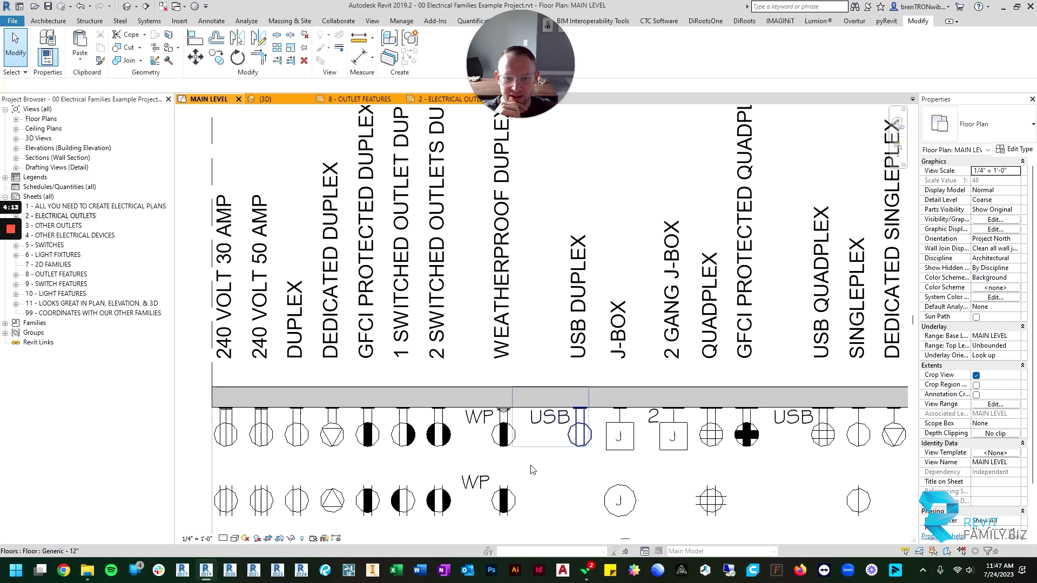
scroll(524, 426, "down", 3)
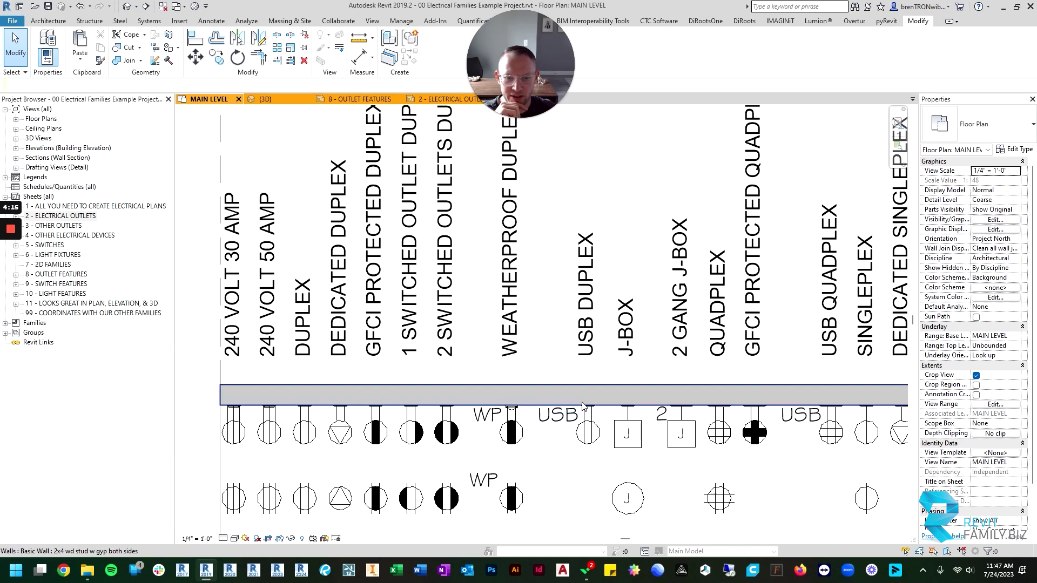
middle_click_drag(524, 425, 455, 416)
scroll(444, 425, "up", 2)
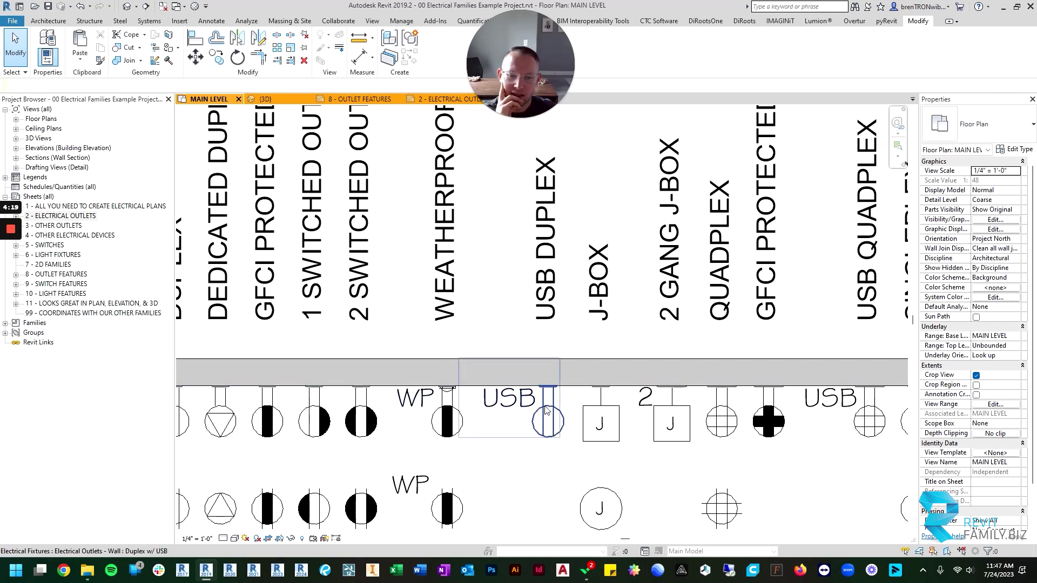
scroll(548, 409, "down", 3)
scroll(472, 432, "up", 2)
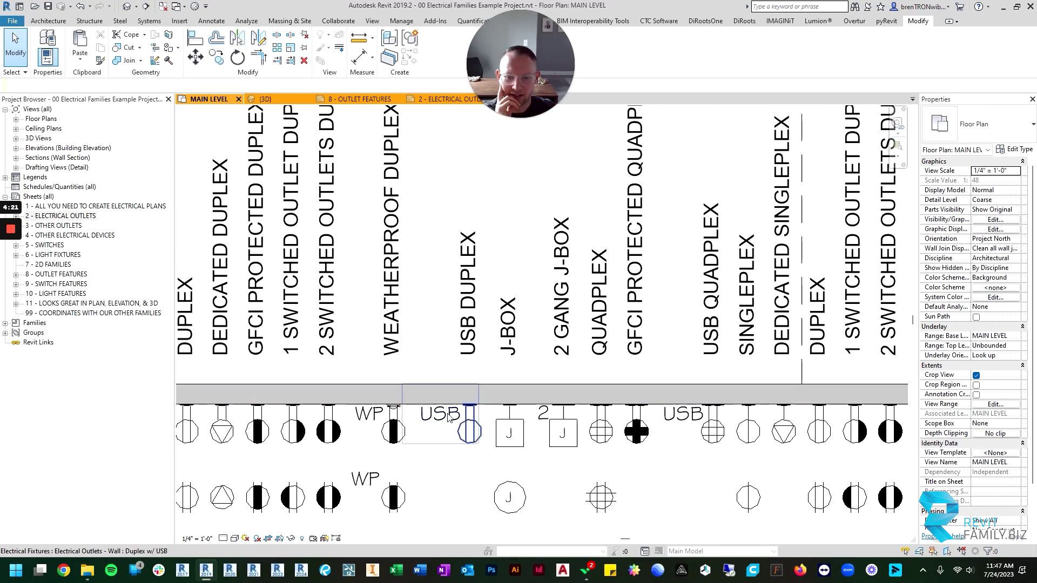
scroll(468, 427, "down", 2)
scroll(432, 394, "up", 3)
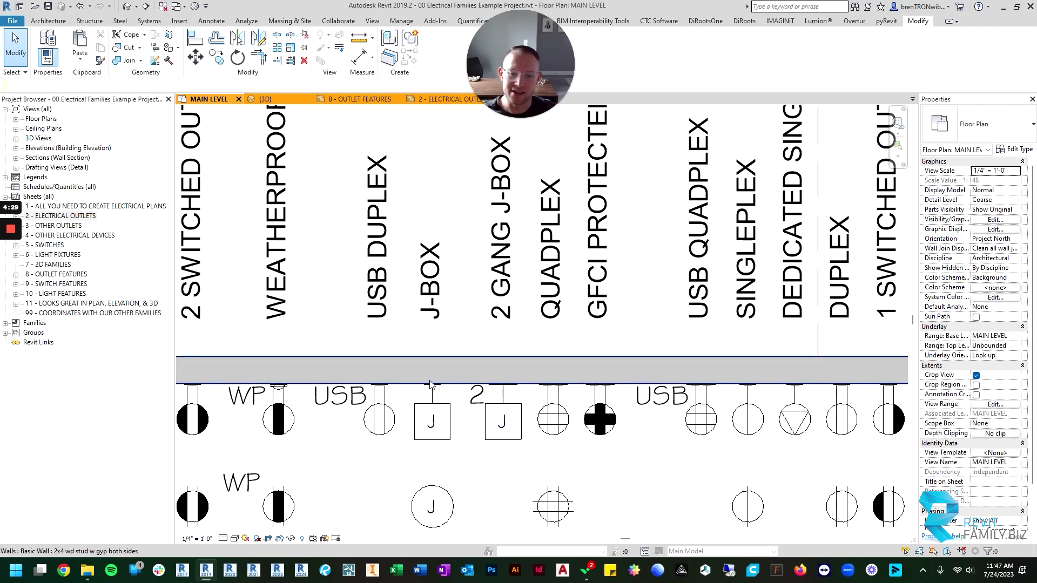
- Examine the J-box, quadplex and singleplex symbols in the Decora chart, including the 2 gang, GFCI and USB variants
scroll(520, 374, "down", 1)
middle_click_drag(520, 374, 444, 393)
middle_click_drag(462, 338, 481, 354)
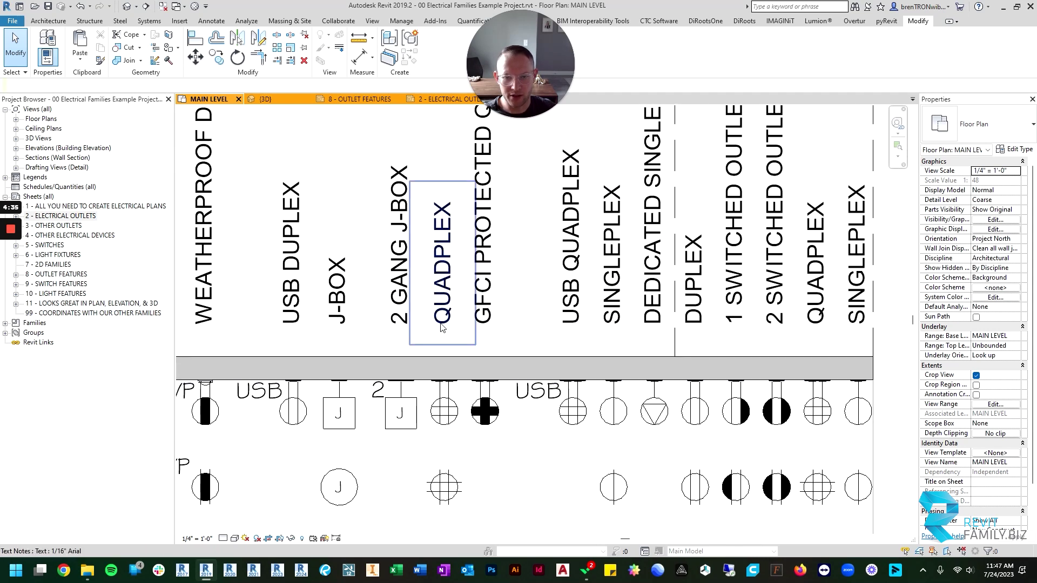
middle_click_drag(503, 280, 484, 394)
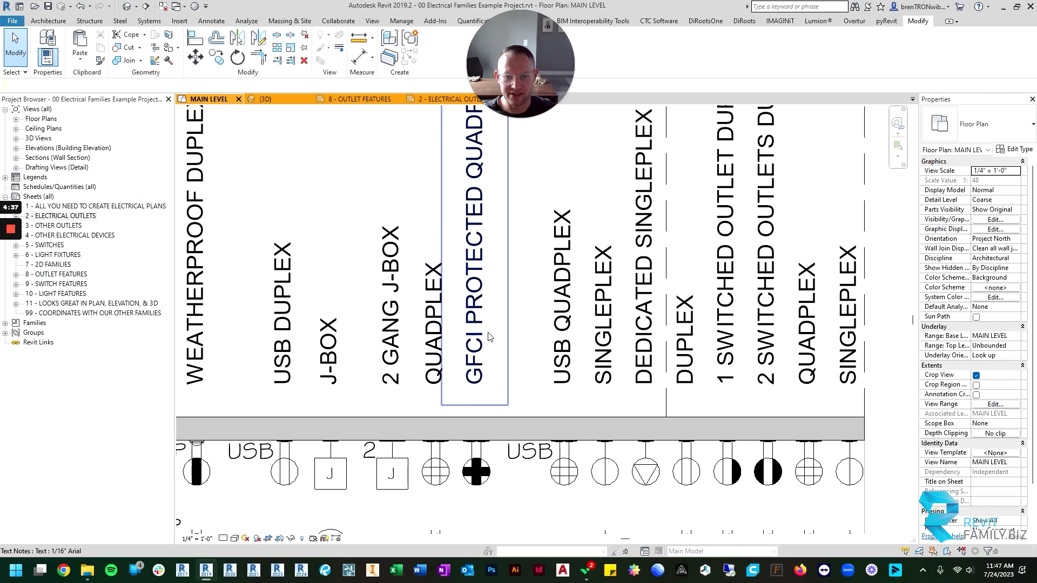
middle_click_drag(581, 388, 506, 395)
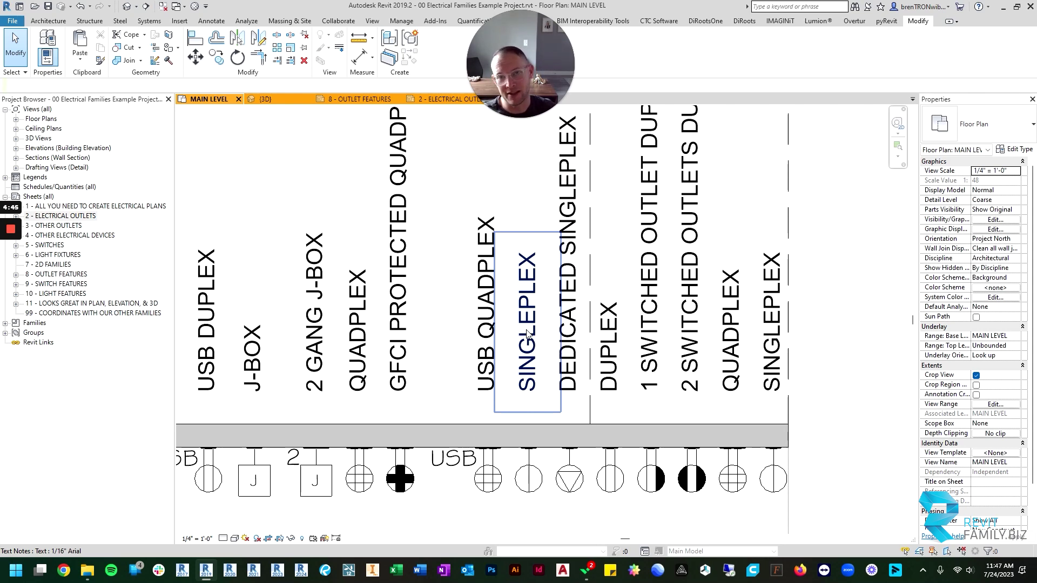
scroll(541, 419, "down", 2)
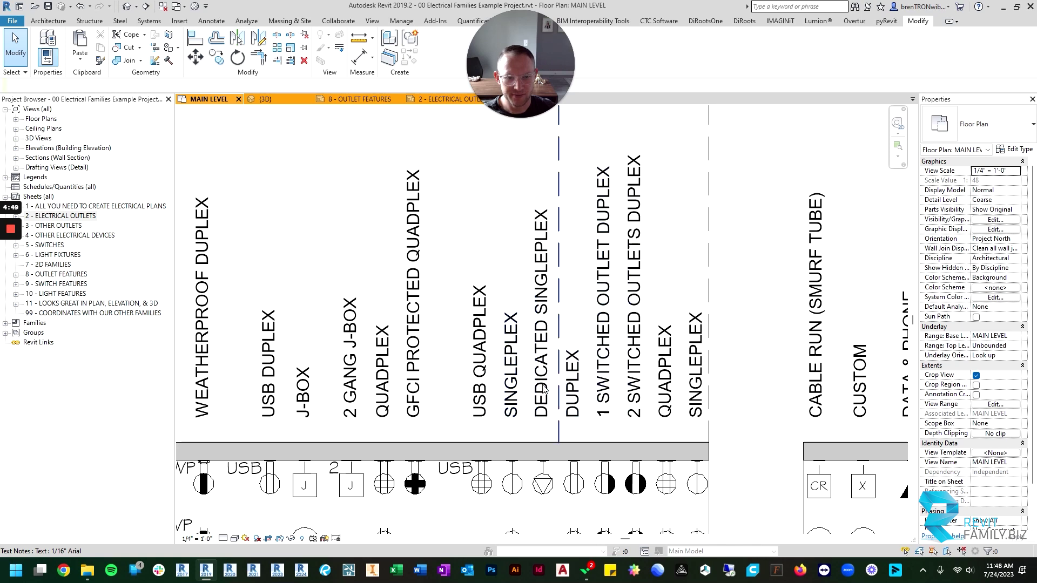
- Compare the outlet types listed under the Decora and Traditional headings across the chart's hosting rows
scroll(527, 375, "down", 2)
middle_click_drag(477, 398, 500, 347)
middle_click_drag(566, 221, 591, 349)
scroll(585, 219, "up", 1)
scroll(405, 288, "down", 2)
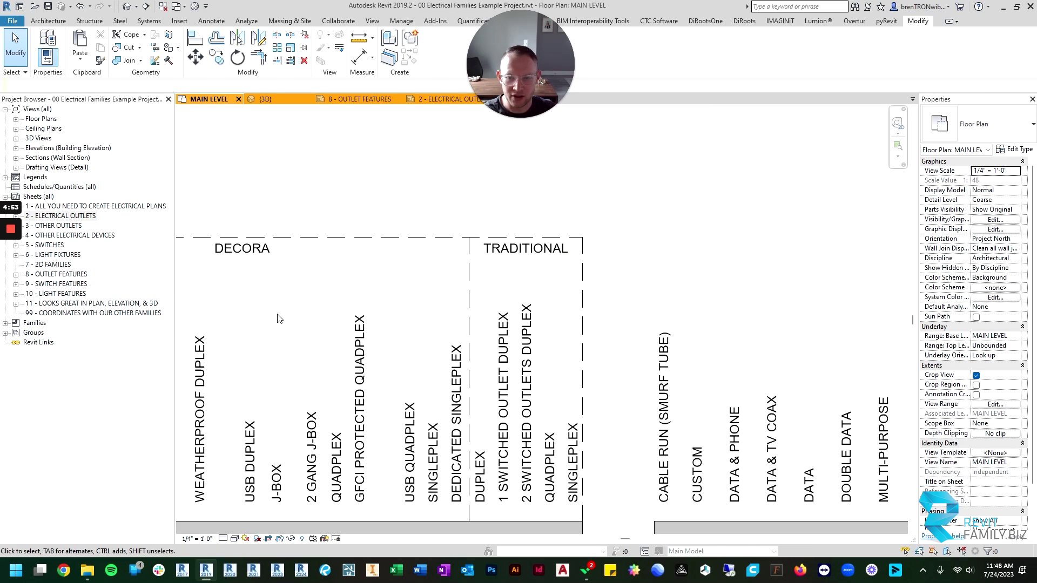
middle_click_drag(291, 270, 571, 246)
scroll(577, 249, "up", 1)
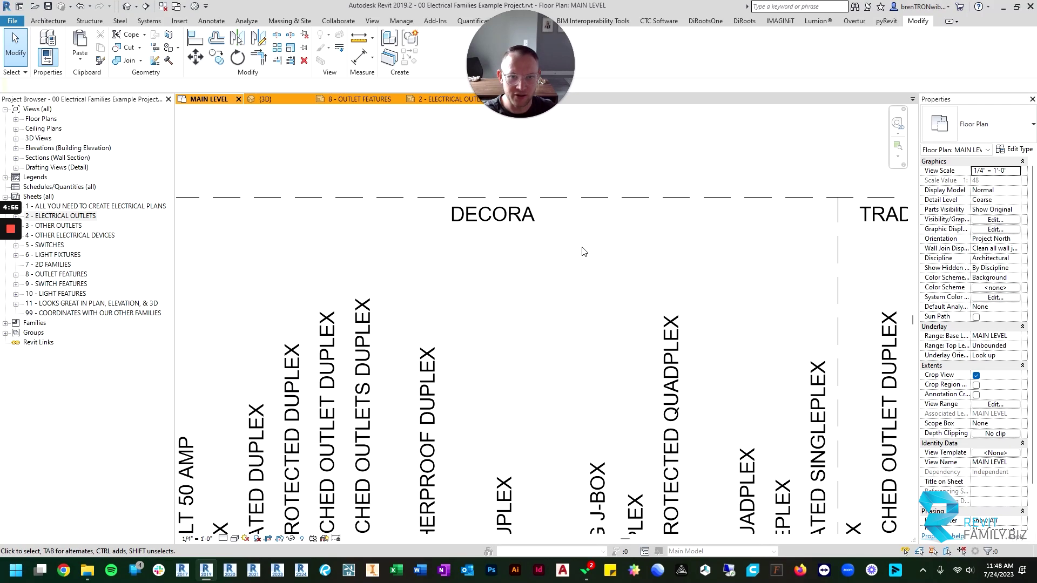
scroll(497, 224, "down", 1)
middle_click_drag(719, 336, 449, 297)
scroll(538, 232, "up", 2)
scroll(564, 303, "down", 1)
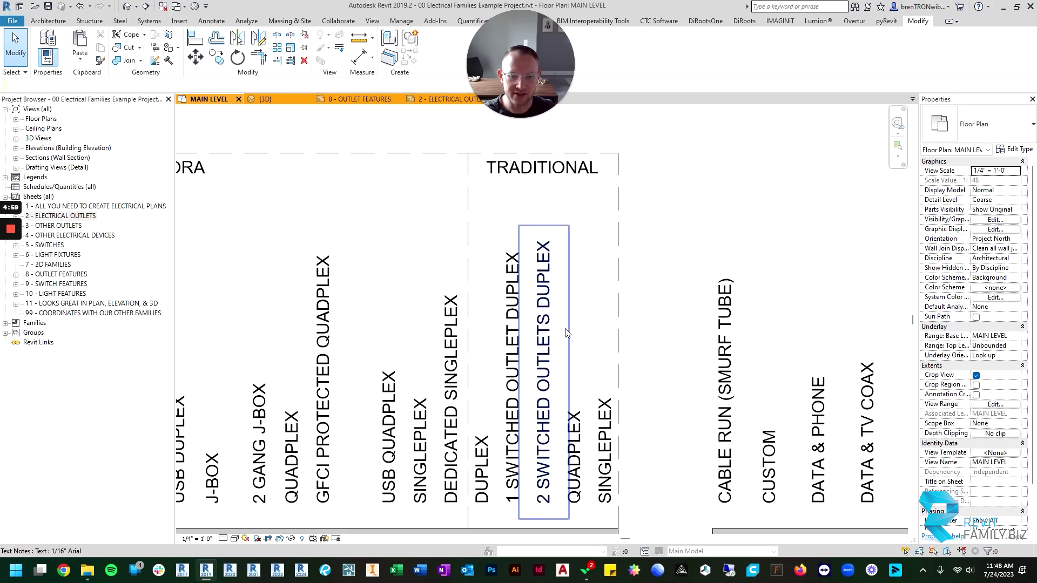
middle_click_drag(588, 410, 609, 345)
scroll(522, 347, "down", 3)
middle_click_drag(247, 340, 460, 315)
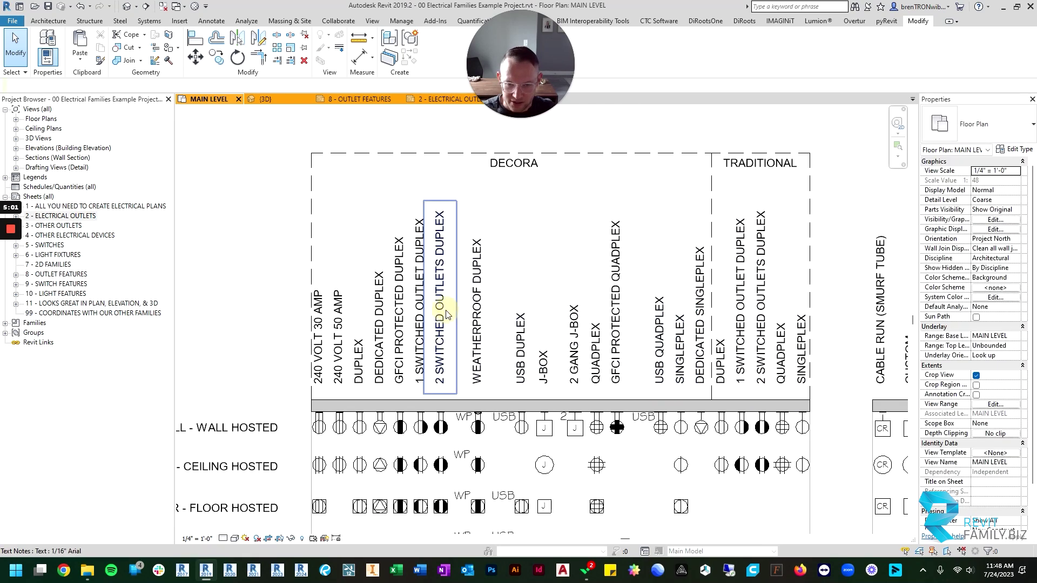
scroll(460, 314, "down", 3)
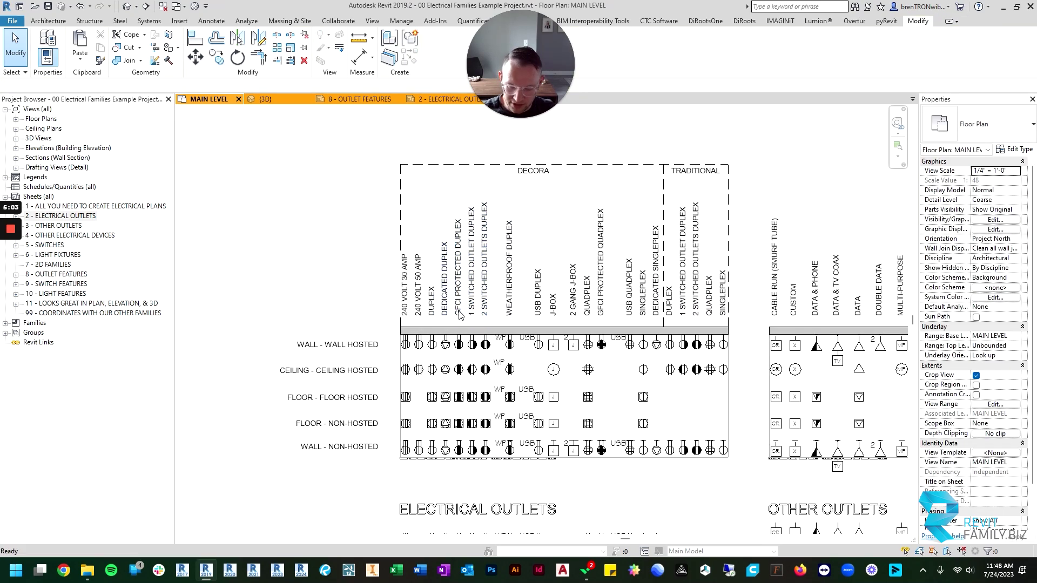
- Switch to the 3D view and examine the 240 volt 30 amp and 50 amp wall outlets up close
key("ctrl+Tab")
scroll(297, 372, "up", 4)
middle_click_drag(242, 369, 250, 372)
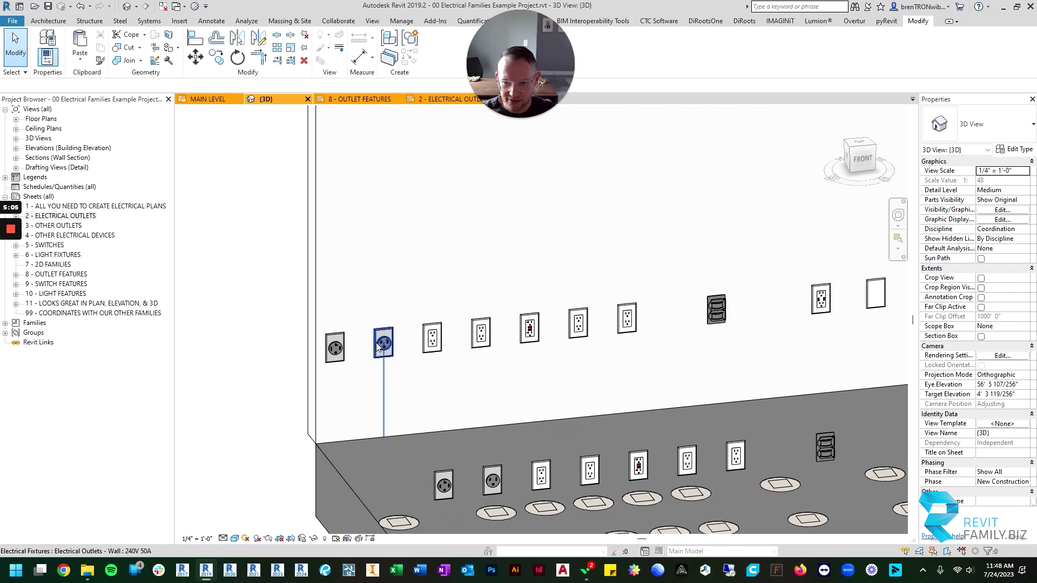
scroll(310, 354, "up", 5)
scroll(328, 347, "up", 3)
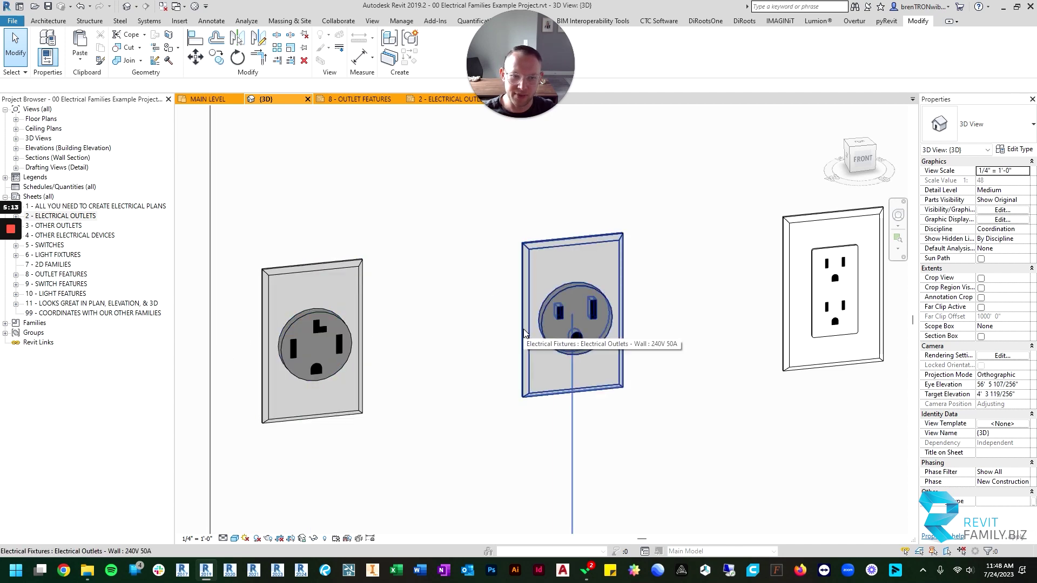
- Examine the duplex, dedicated duplex and GFCI wall outlets in 3D
scroll(524, 332, "down", 2)
middle_click_drag(588, 336, 331, 347)
scroll(460, 333, "up", 2)
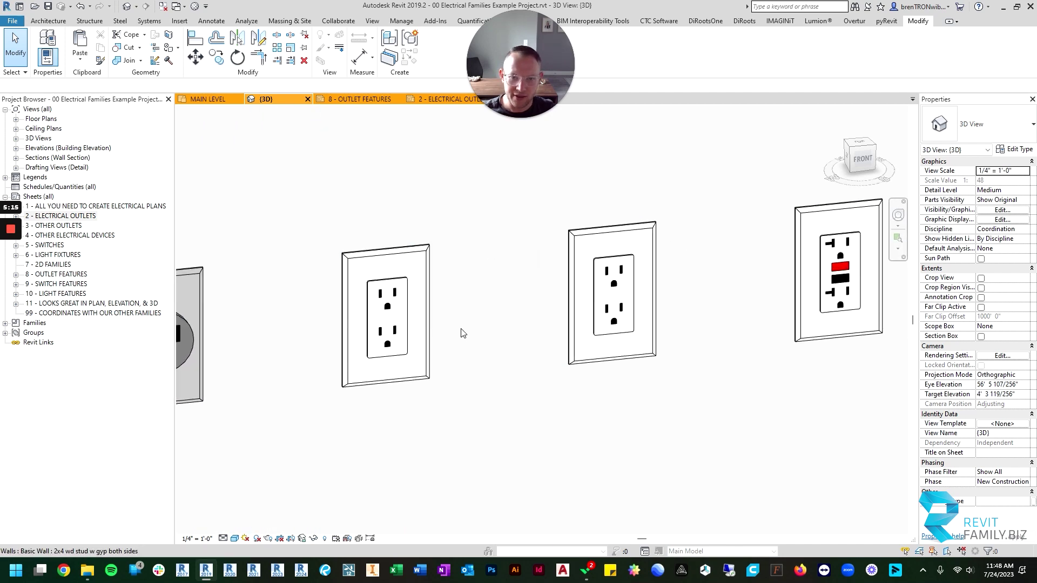
scroll(452, 326, "down", 2)
middle_click_drag(699, 322, 399, 322)
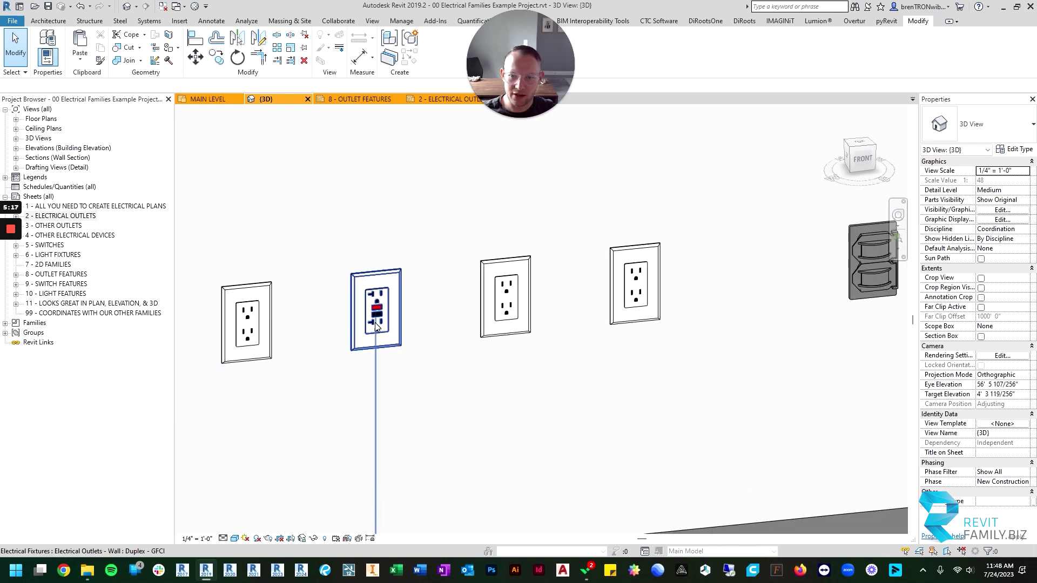
scroll(381, 324, "up", 2)
scroll(392, 314, "down", 3)
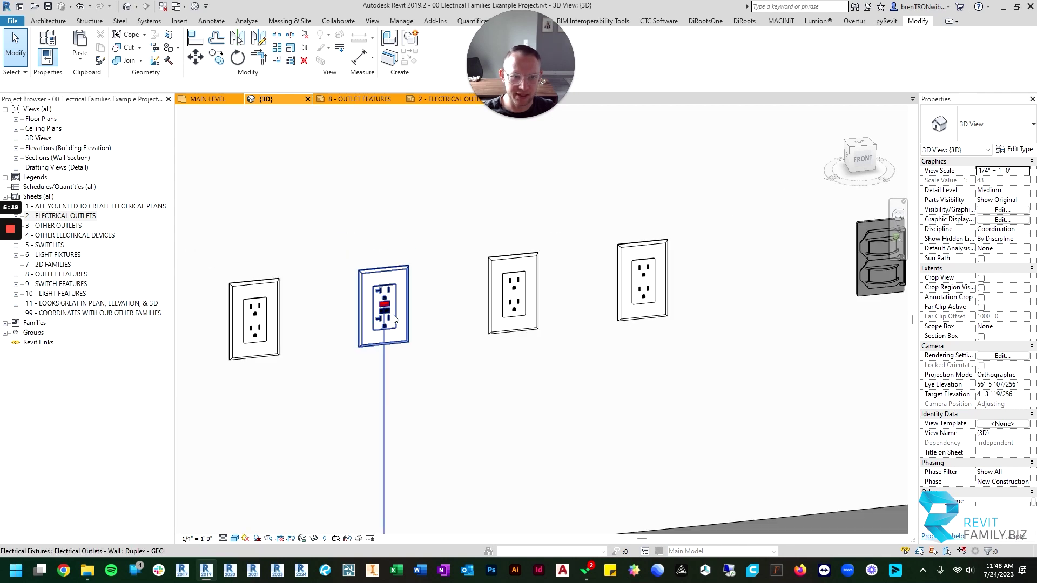
- Examine the weatherproof duplex and the USB duplex wall outlets in 3D
middle_click_drag(600, 319, 273, 365)
scroll(445, 316, "up", 2)
scroll(448, 300, "down", 3)
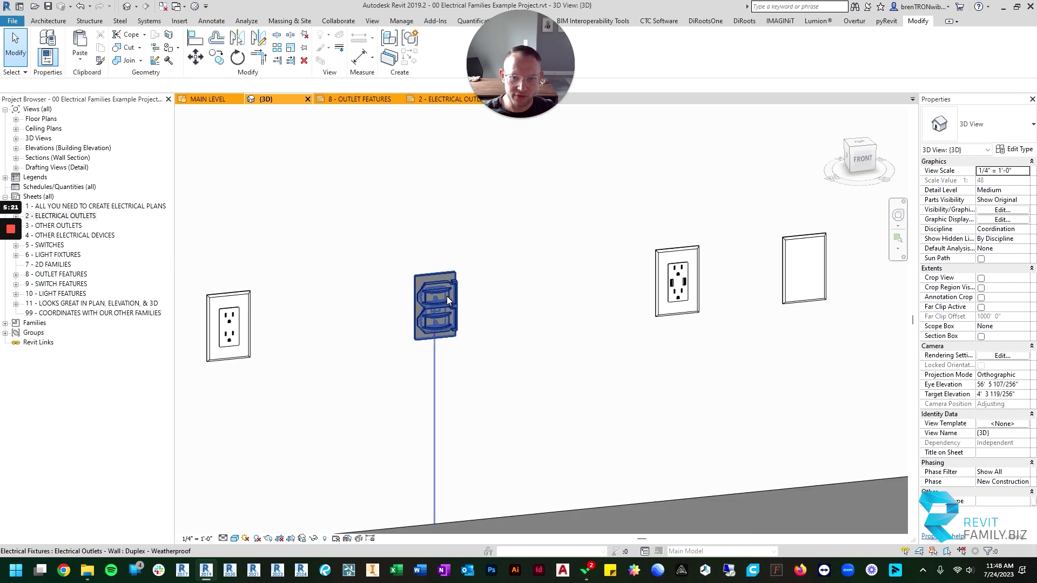
middle_click_drag(676, 317, 439, 317)
scroll(393, 317, "up", 2)
scroll(377, 307, "up", 1)
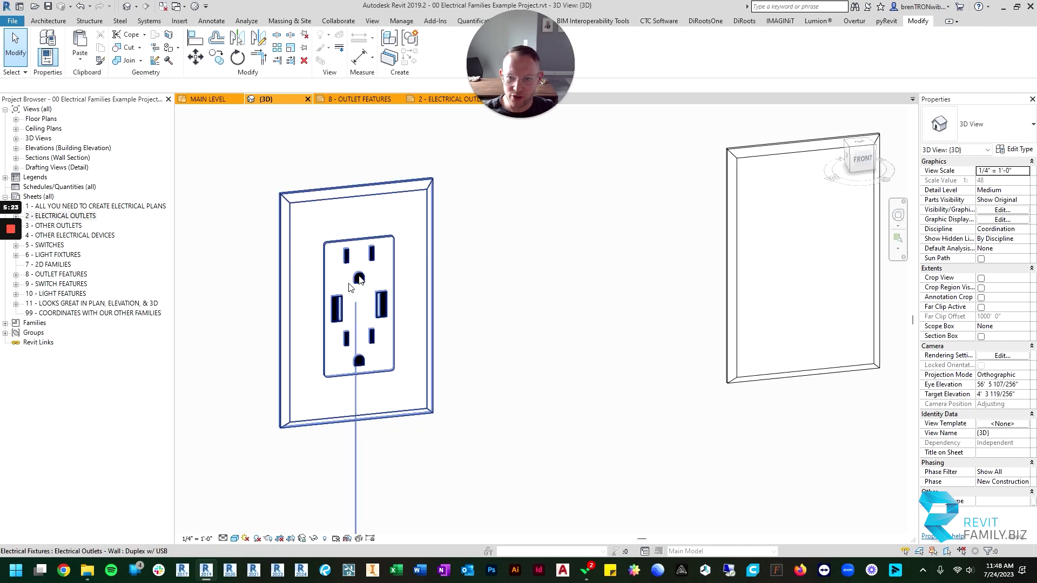
scroll(405, 313, "down", 4)
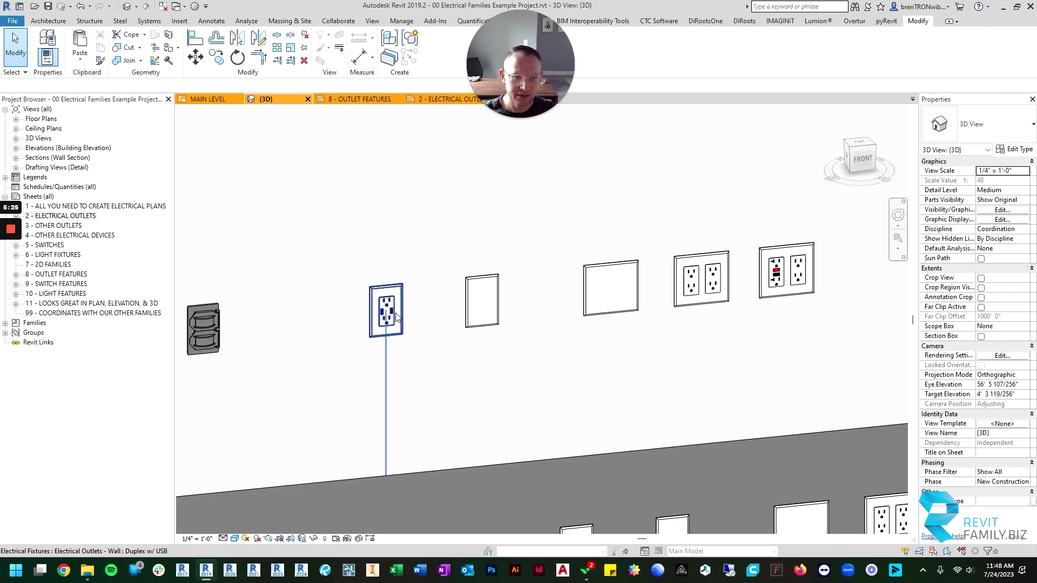
- Examine the remaining wall outlets in 3D, from the J-boxes and quadplexes to the traditional duplex, quadplex and singleplex
middle_click_drag(686, 307, 514, 344)
middle_click_drag(886, 291, 483, 315)
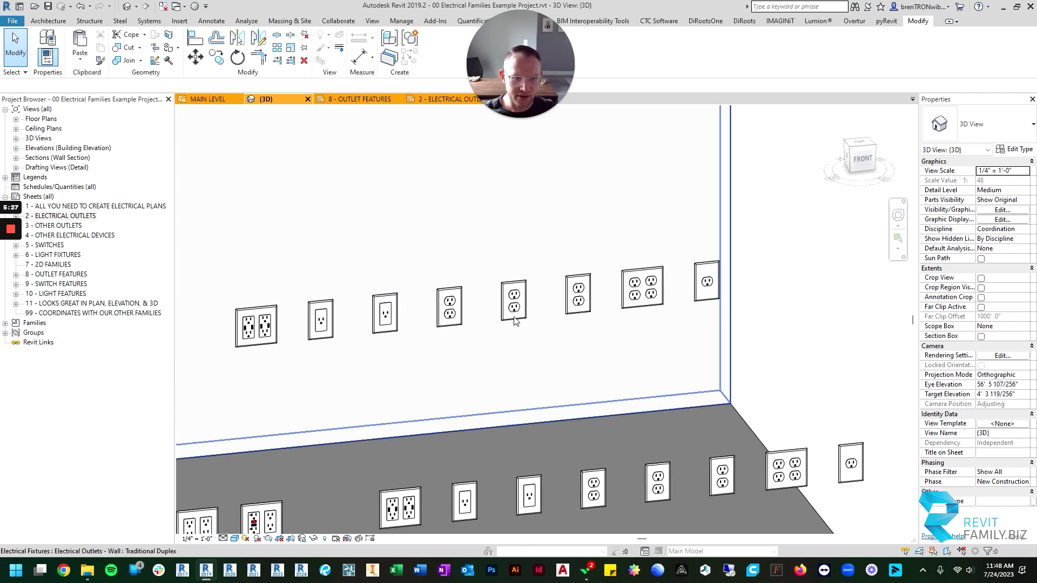
middle_click_drag(263, 334, 461, 254)
scroll(460, 255, "up", 5)
scroll(457, 278, "down", 2)
middle_click_drag(722, 308, 249, 354)
middle_click_drag(611, 322, 235, 365)
scroll(377, 306, "up", 1)
scroll(376, 308, "up", 1)
middle_click_drag(411, 306, 454, 320)
scroll(435, 324, "down", 2)
scroll(664, 261, "down", 5)
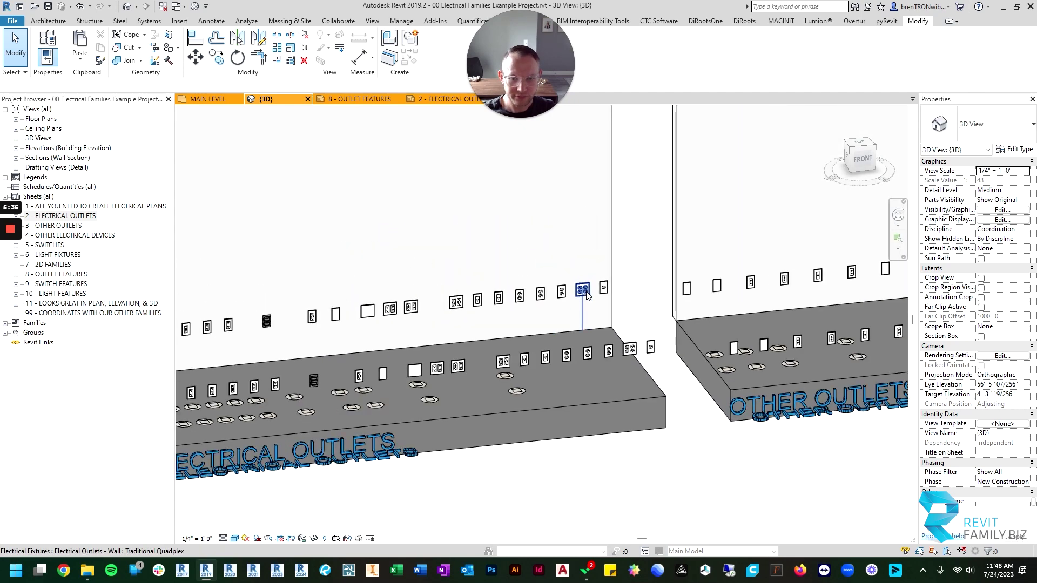
- Examine the round floor outlets in the electrical outlets display from above
middle_click_drag(381, 290, 352, 385, "shift")
scroll(352, 386, "up", 4)
scroll(340, 386, "up", 3)
scroll(307, 352, "down", 4)
middle_click_drag(451, 358, 366, 350)
scroll(240, 348, "up", 4)
scroll(572, 297, "down", 2)
middle_click_drag(744, 255, 471, 342)
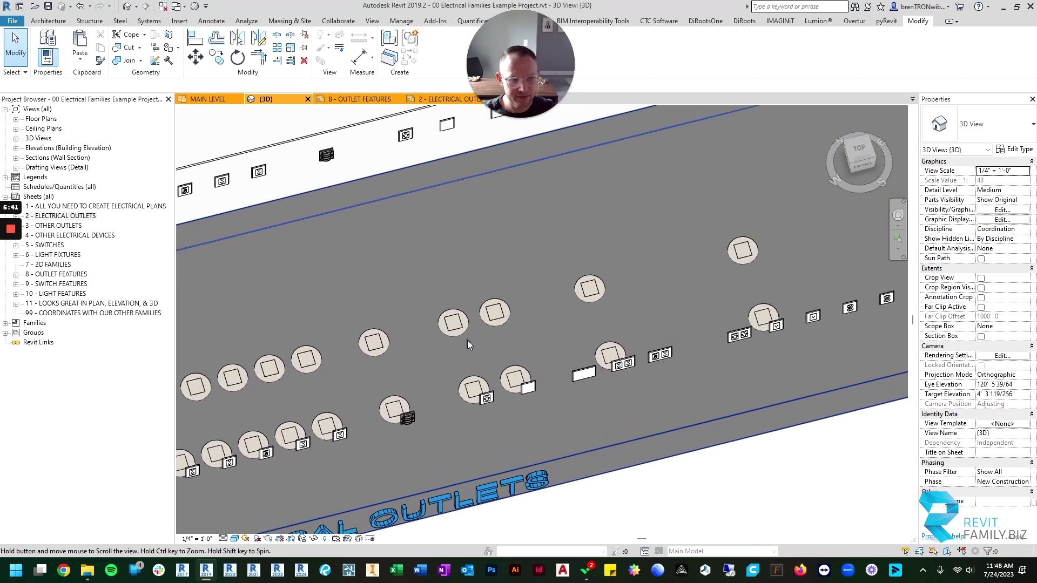
- Examine the ceiling-hosted outlets from below, along to the traditional quadplex and singleplex
scroll(493, 347, "down", 2)
middle_click_drag(456, 412, 305, 235, "shift")
scroll(314, 234, "up", 5)
scroll(550, 274, "down", 2)
middle_click_drag(678, 326, 338, 297)
middle_click_drag(729, 300, 401, 284)
middle_click_drag(699, 308, 397, 216)
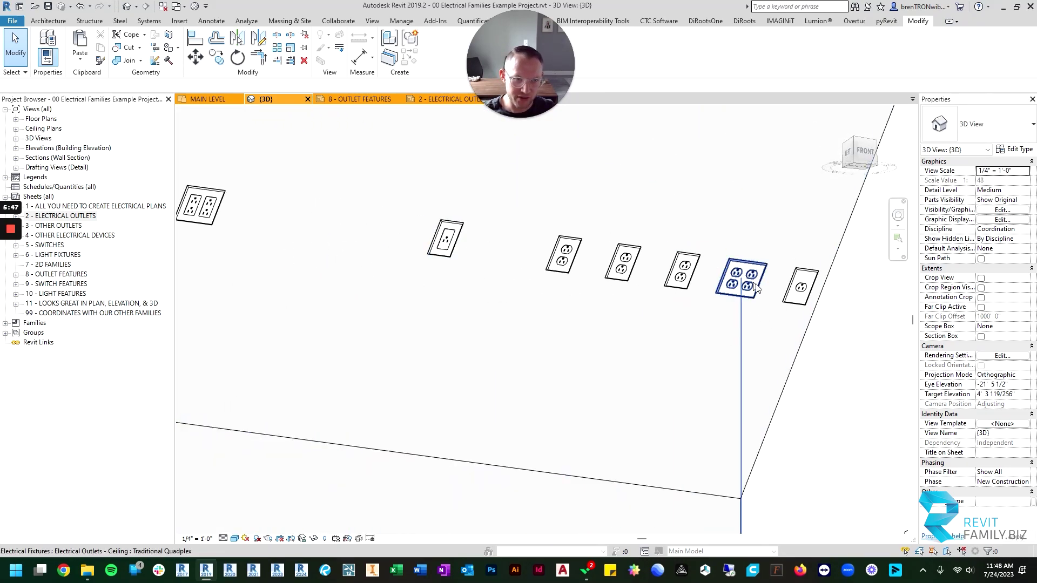
- Find the Other Outlets display in 3D and examine its wall-hosted data outlets, including Data & Phone
scroll(801, 285, "down", 2)
scroll(801, 285, "down", 4)
middle_click_drag(656, 252, 461, 197, "shift")
scroll(537, 419, "up", 5)
scroll(399, 291, "up", 3)
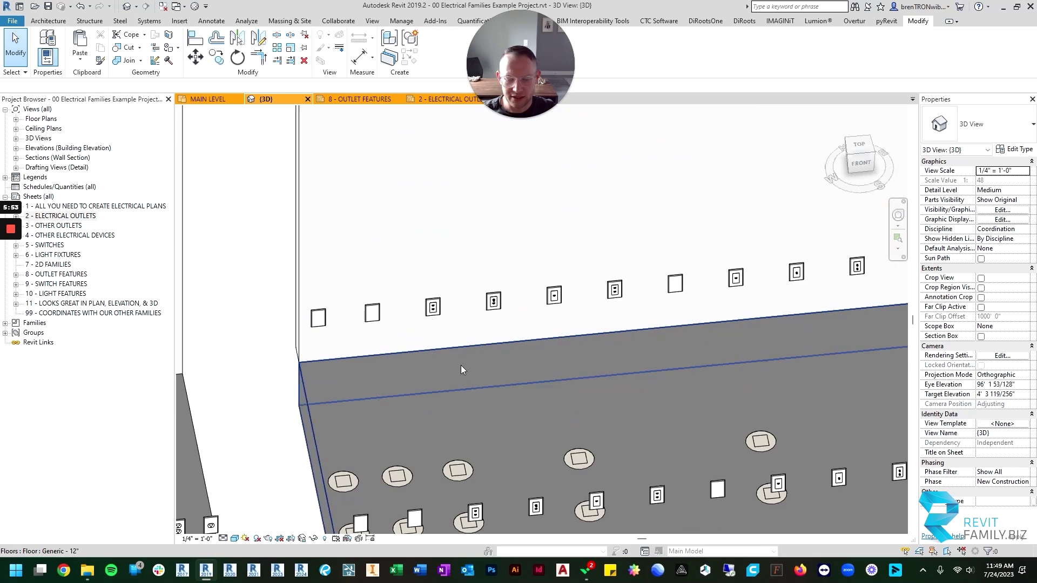
middle_click_drag(464, 374, 477, 308, "shift")
scroll(398, 228, "up", 5)
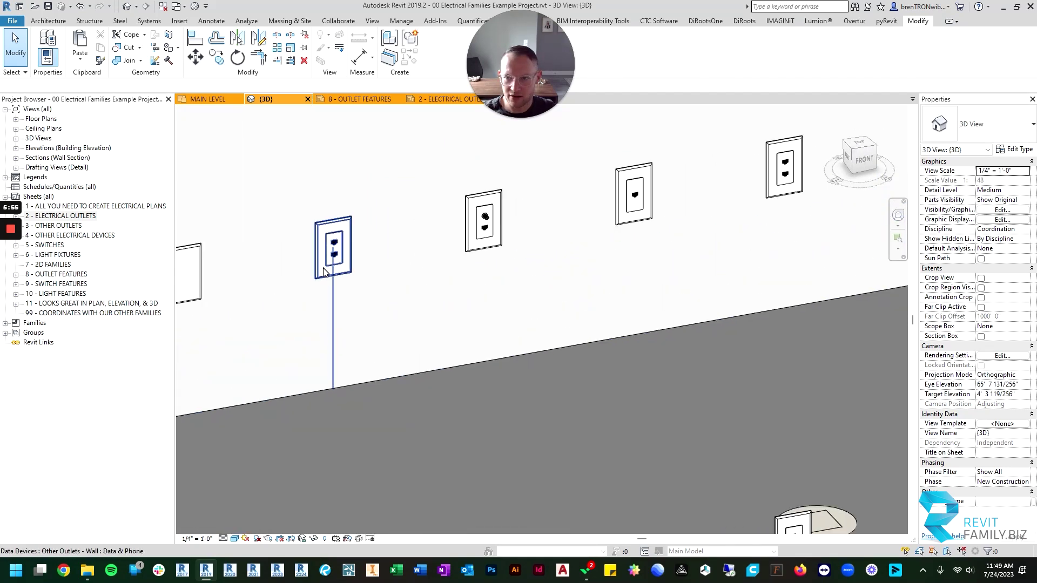
- Examine the Other Outlets labels and symbols in the main level floor plan, starting with Cable Run (Smurf Tube) and Custom
scroll(320, 262, "down", 3)
left_click(203, 97)
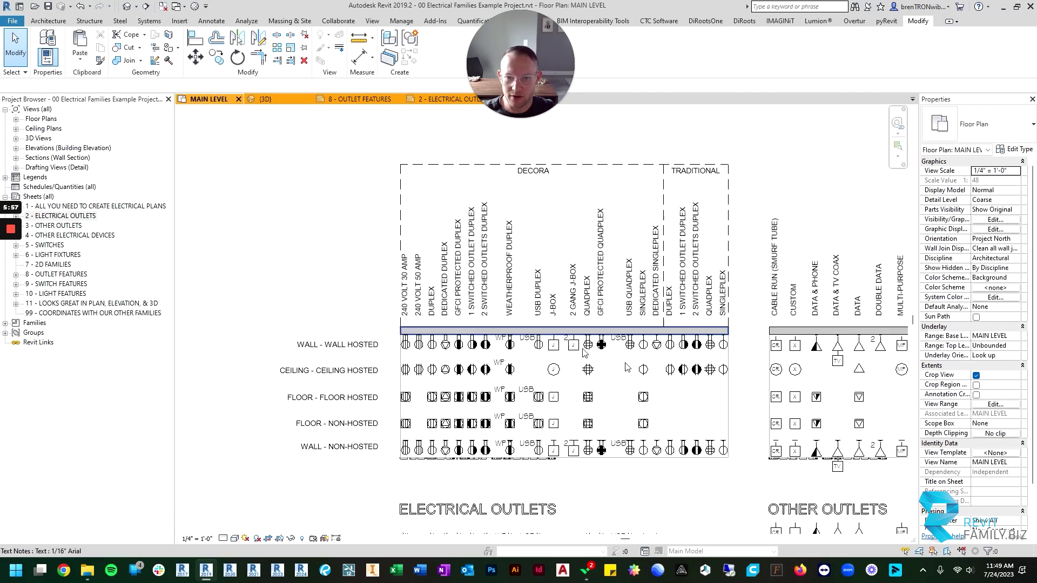
middle_click_drag(737, 318, 240, 340)
scroll(243, 337, "up", 4)
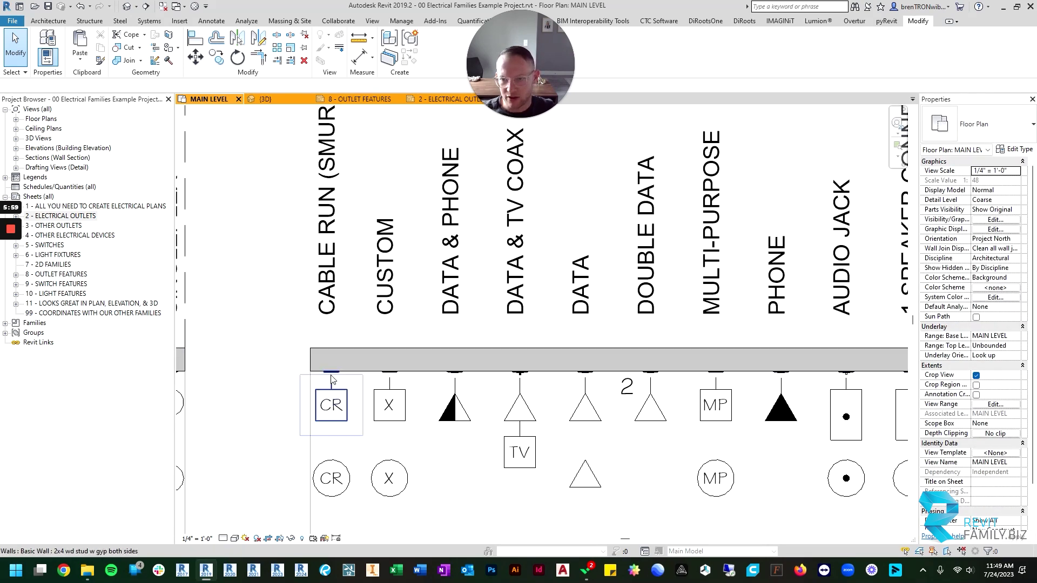
middle_click_drag(335, 311, 359, 391)
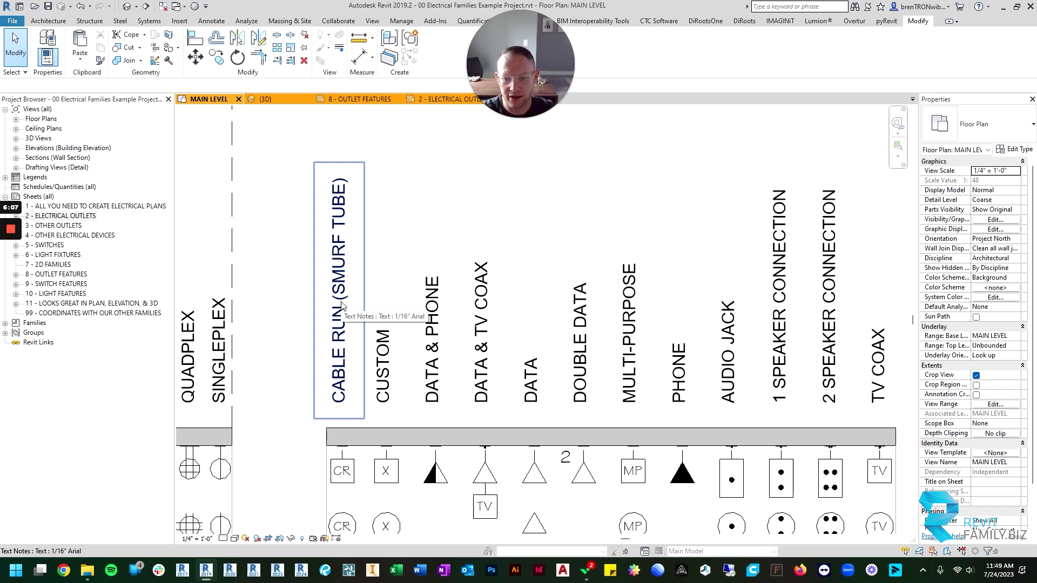
middle_click_drag(402, 376, 384, 344)
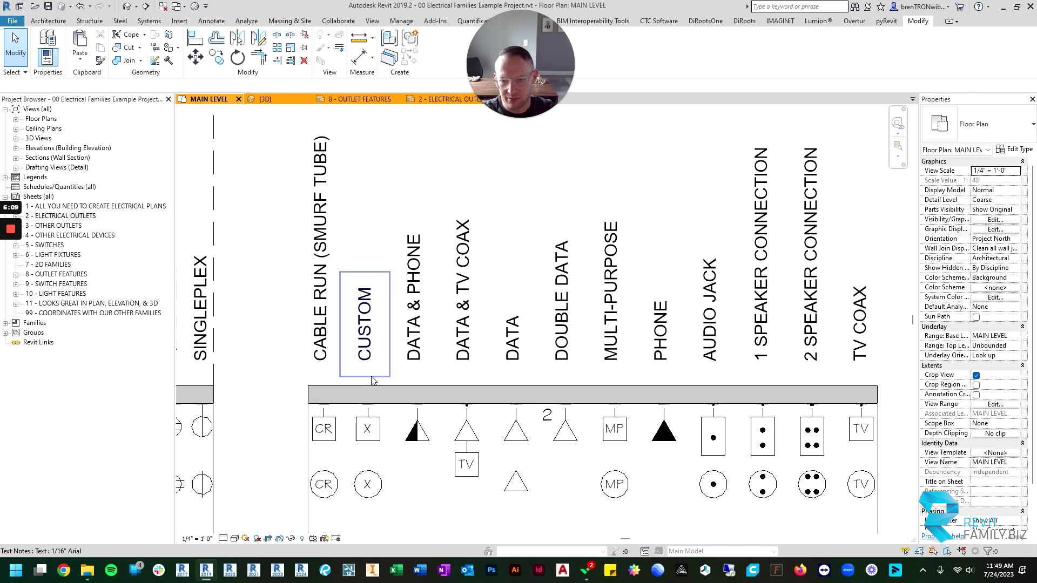
scroll(366, 329, "up", 2)
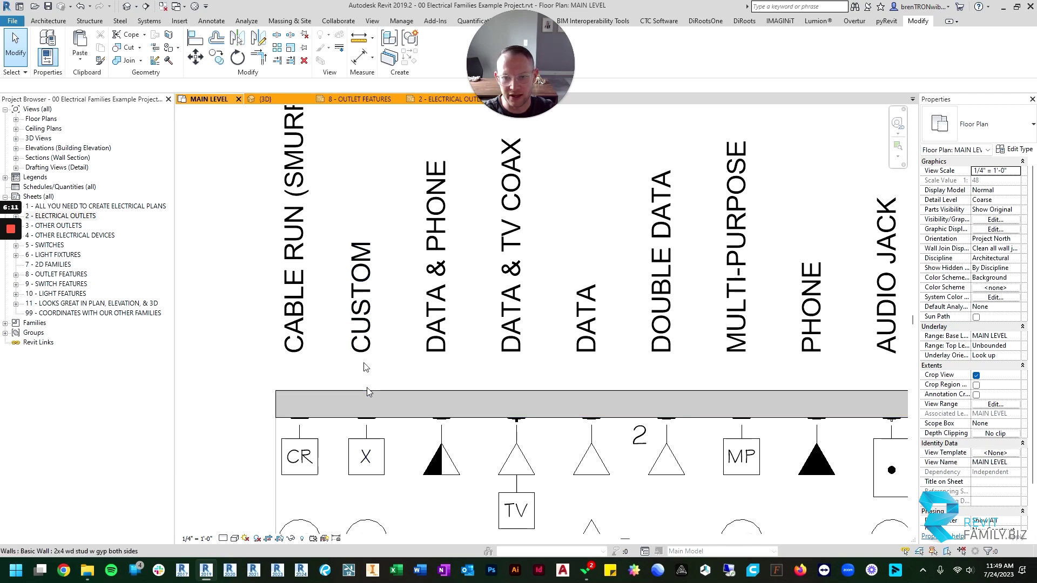
- Inspect the Custom Label property of the wall-hosted Custom outlet in the floor plan
scroll(349, 306, "up", 2)
scroll(382, 498, "down", 1)
middle_click_drag(384, 503, 400, 435)
left_click(407, 421)
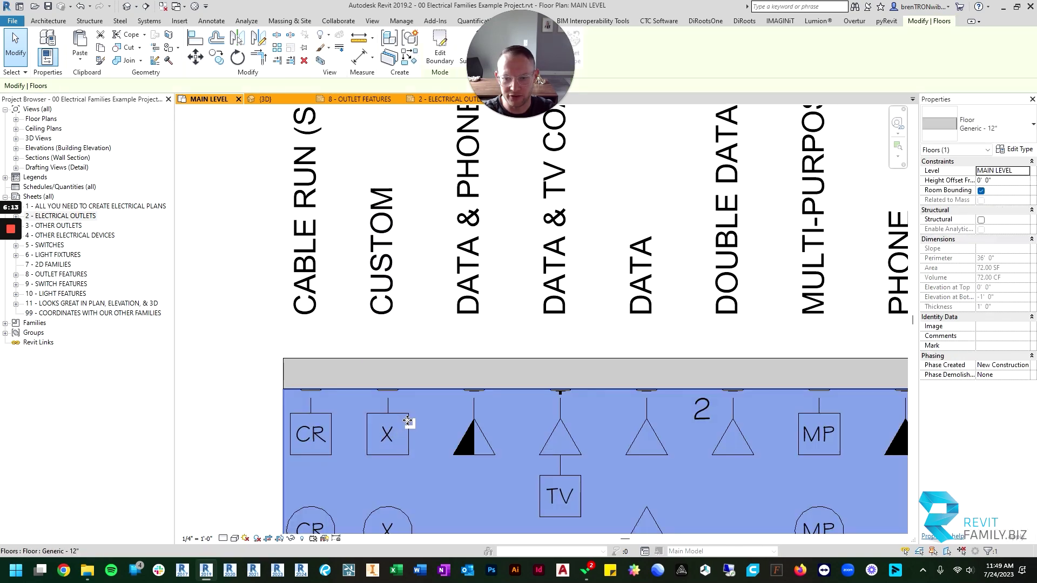
key("Escape")
left_click(393, 398)
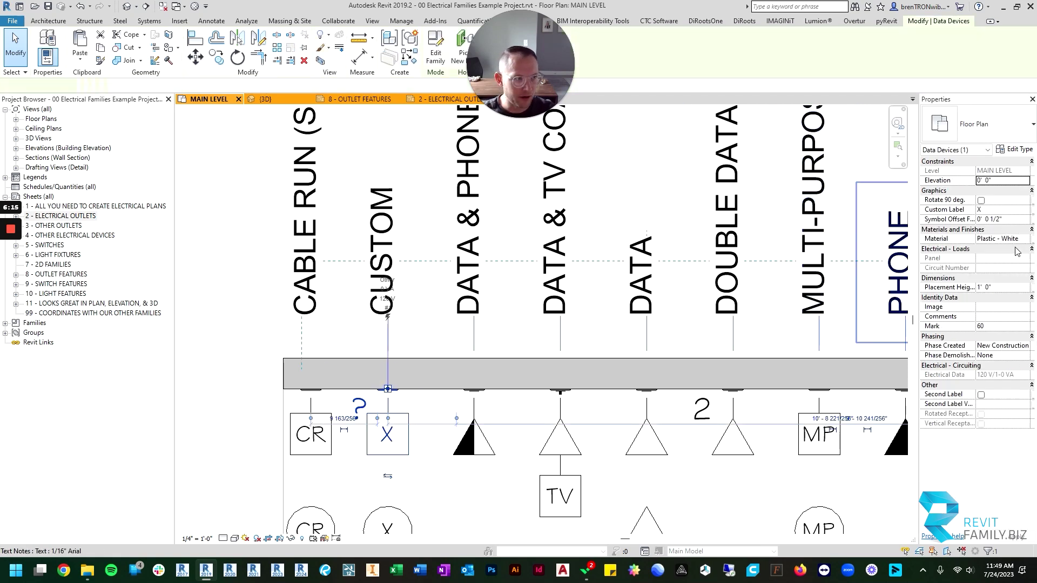
left_click(994, 209)
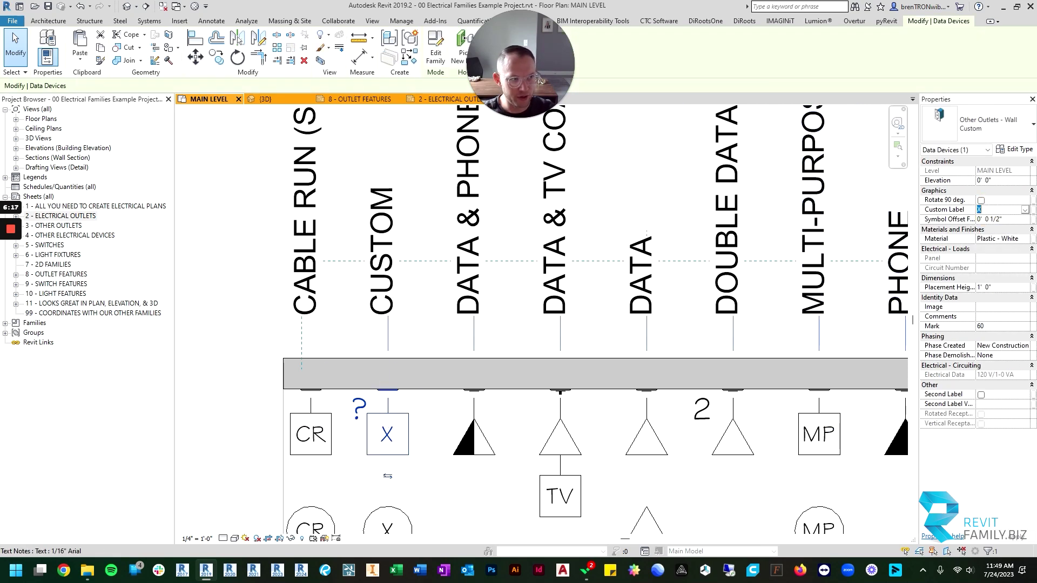
key("Escape")
- Examine the remaining Other Outlets plan symbols, from Data & Phone through Multi-Purpose, Phone, Audio Jack and the speaker connections to TV Coax
scroll(445, 316, "down", 4)
middle_click_drag(483, 301, 416, 340)
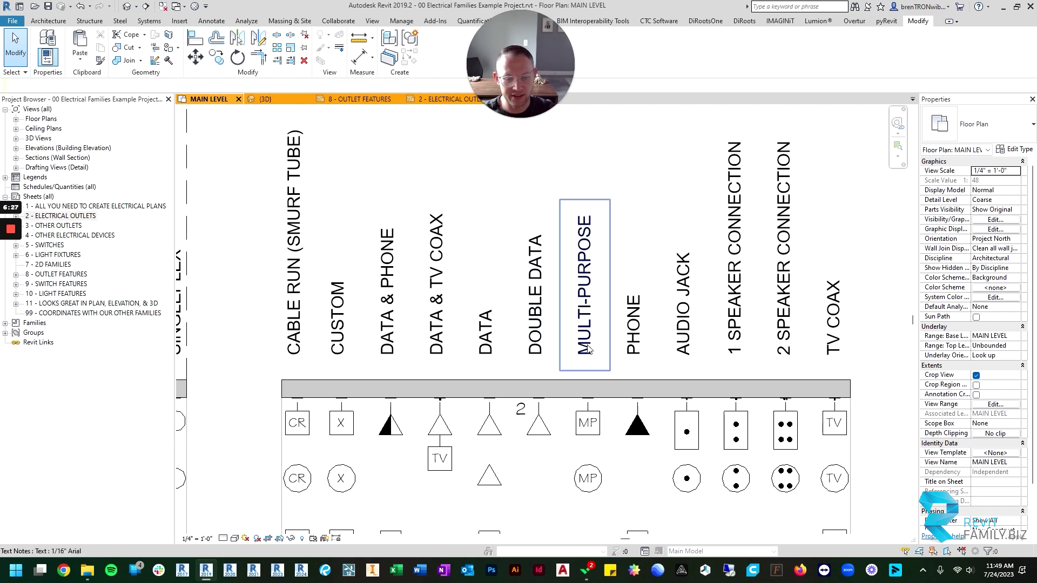
middle_click_drag(590, 337, 521, 339)
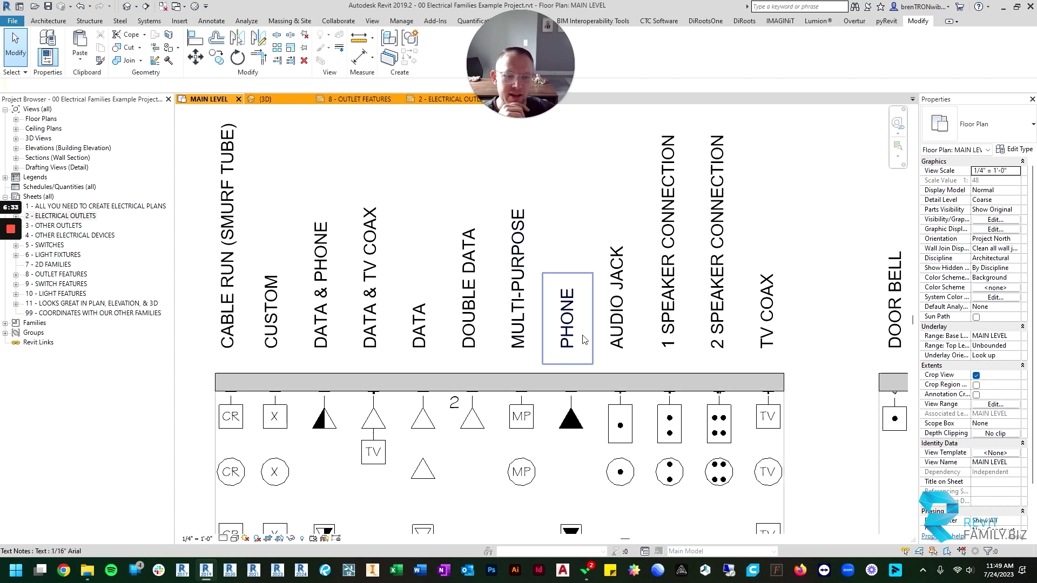
middle_click_drag(636, 344, 493, 353)
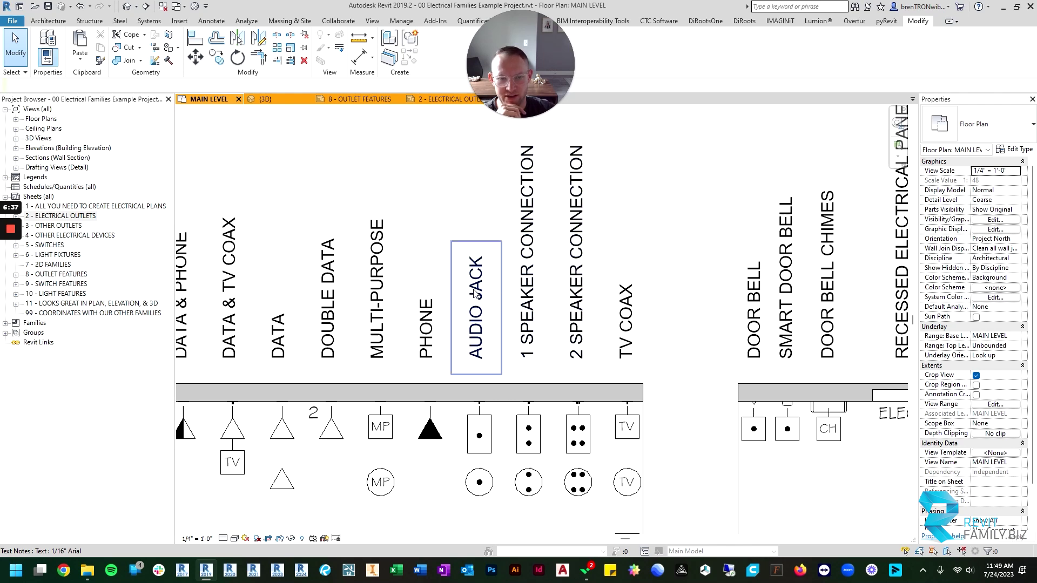
scroll(627, 324, "down", 2)
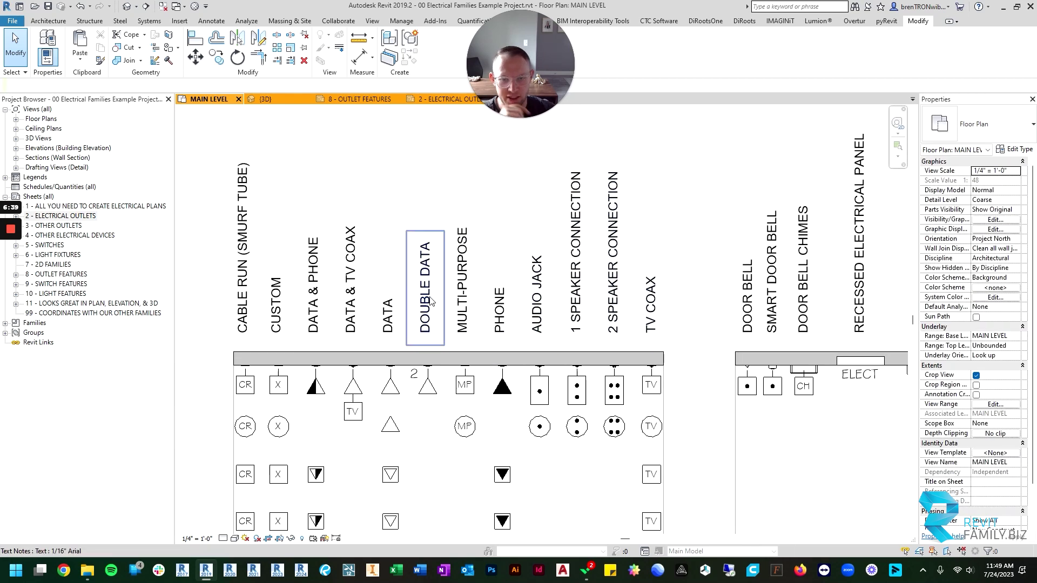
- Examine the wall-hosted outlets of the Other Outlets display in 3D up close, working along the row from its start
key("3")
key("d")
scroll(462, 297, "down", 2)
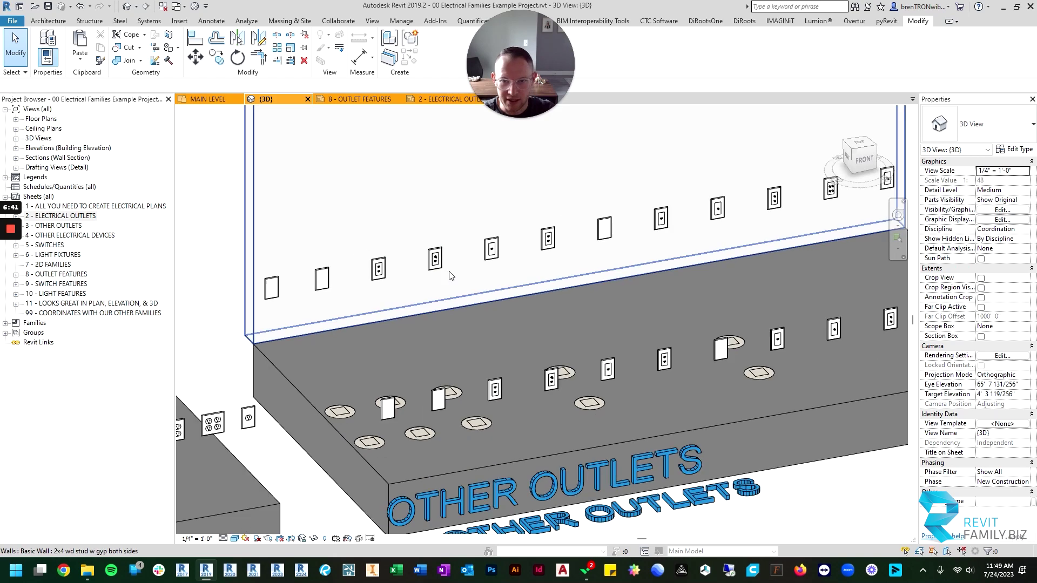
scroll(352, 274, "up", 3)
middle_click_drag(352, 274, 419, 334)
scroll(433, 331, "up", 5)
scroll(629, 362, "down", 2)
middle_click_drag(689, 392, 316, 415)
scroll(604, 277, "up", 3)
scroll(632, 294, "down", 4)
middle_click_drag(763, 301, 360, 366)
scroll(445, 310, "up", 2)
scroll(759, 311, "down", 2)
- Examine the wall outlets at the far end of the Other Outlets row in 3D, including the two-speaker connection
middle_click_drag(759, 310, 264, 374)
scroll(688, 319, "down", 4)
middle_click_drag(639, 308, 340, 370)
scroll(651, 286, "up", 5)
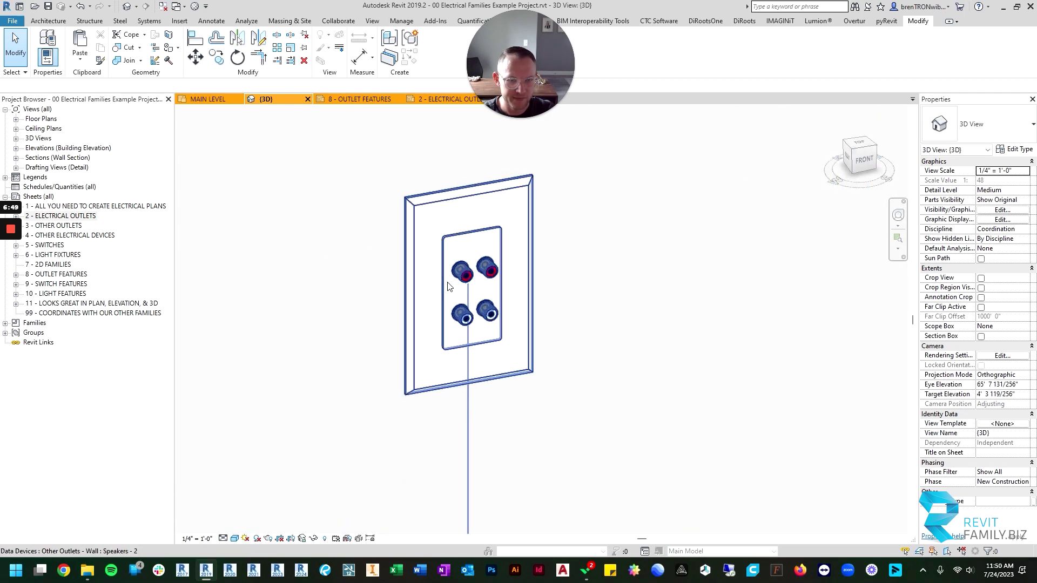
scroll(408, 277, "up", 1)
scroll(650, 291, "down", 1)
middle_click_drag(674, 298, 324, 367)
scroll(609, 293, "up", 2)
scroll(412, 338, "down", 6)
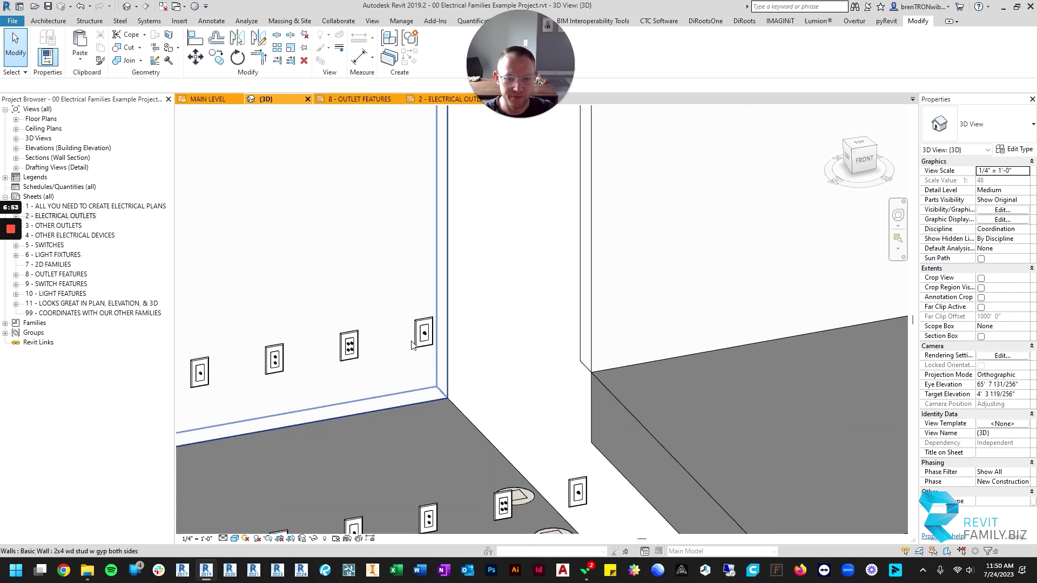
- View the Other Outlets display in 3D together with its neighbouring displays, showing the ceiling, wall and floor outlets
scroll(335, 373, "down", 2)
middle_click_drag(334, 373, 534, 218)
middle_click_drag(447, 247, 511, 319, "shift")
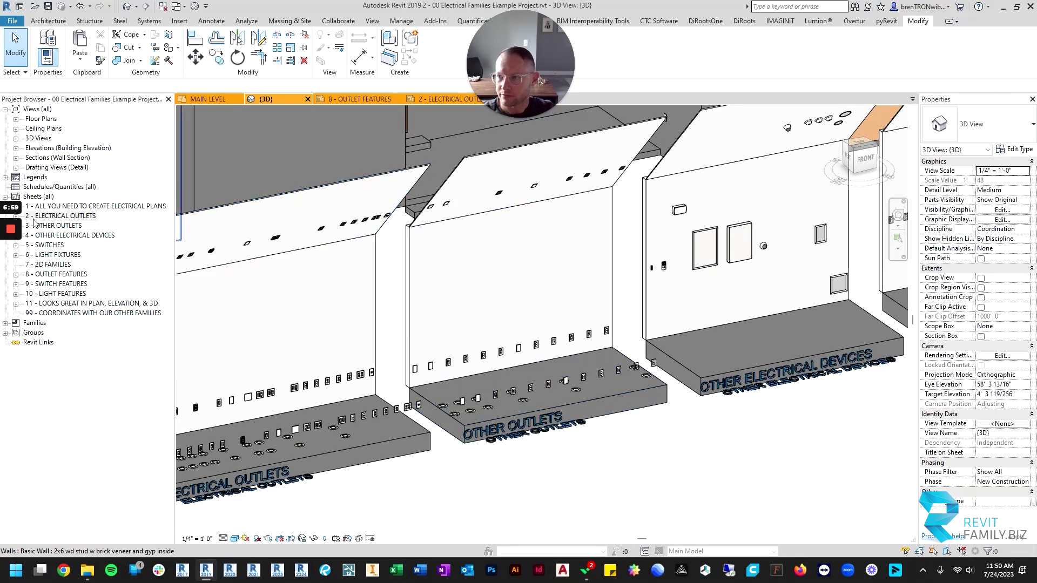
- Find the wall-hosted Duplex electrical outlet in the main level floor plan and inspect its instance properties
left_click(210, 99)
scroll(491, 265, "down", 6)
scroll(491, 264, "down", 1)
middle_click_drag(491, 259, 542, 349)
scroll(387, 443, "up", 8)
scroll(378, 357, "up", 2)
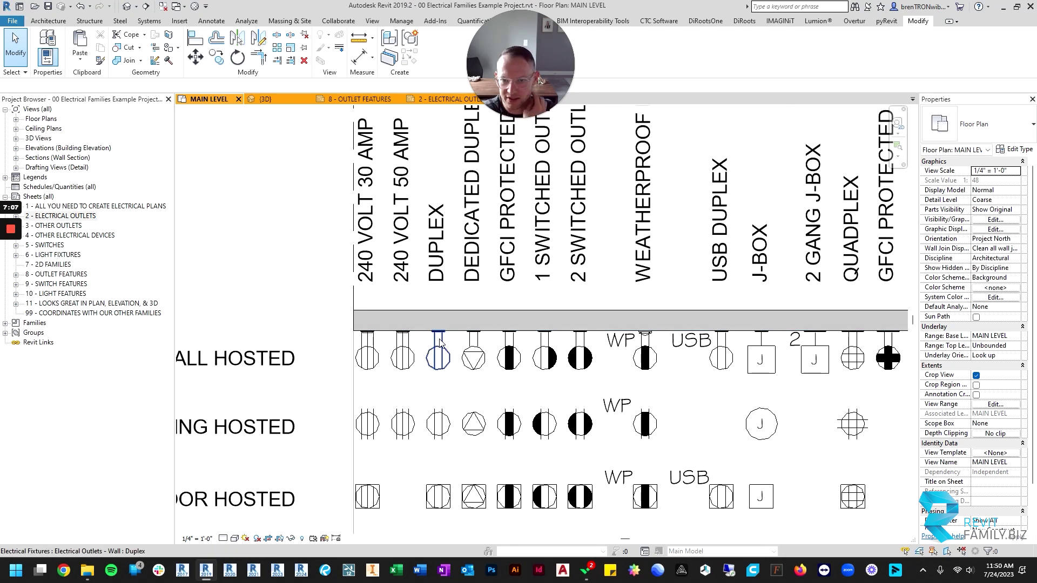
left_click(437, 357)
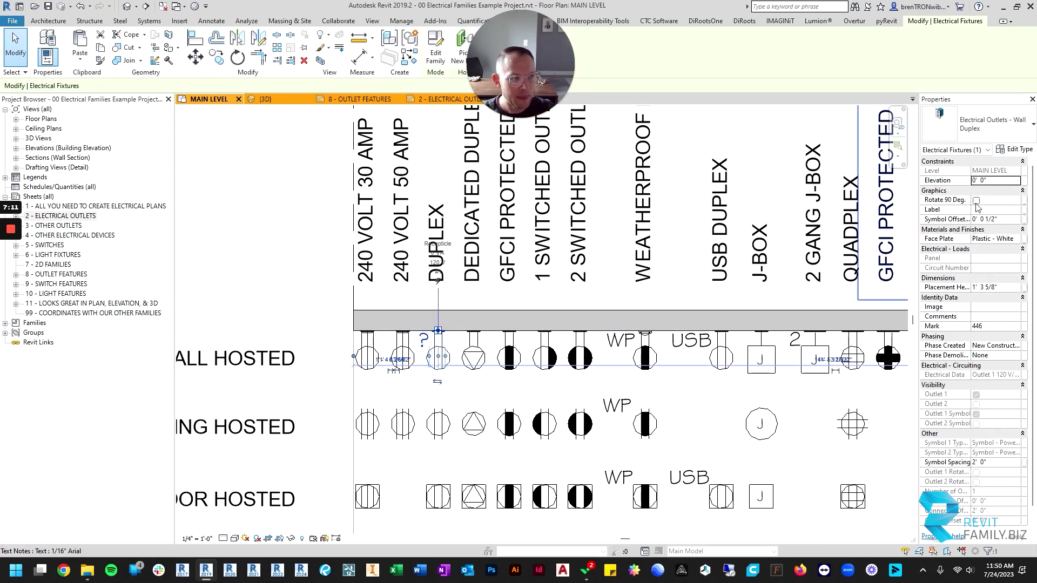
key("Escape")
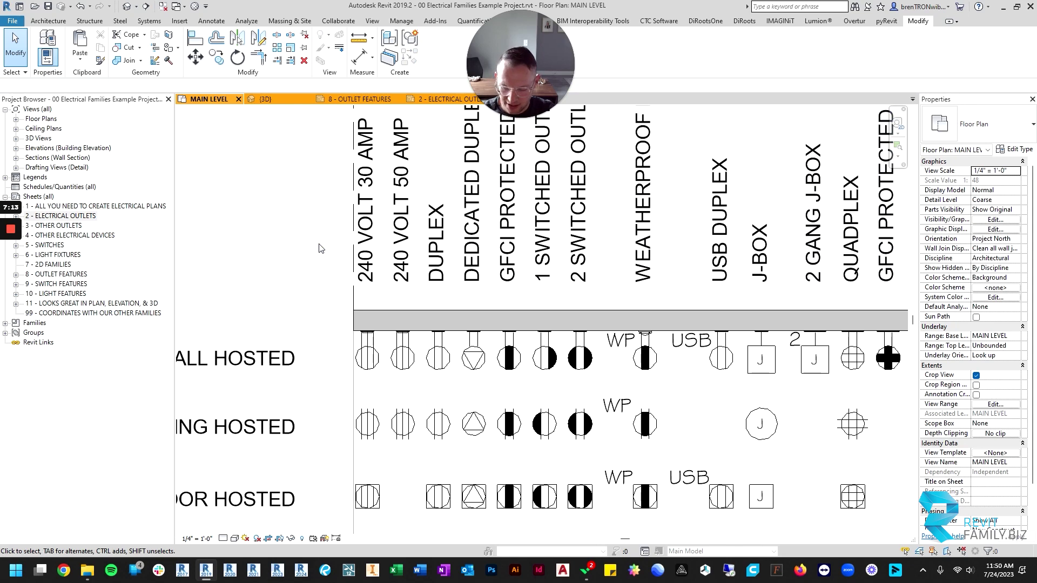
- Find the wall-hosted Duplex - Switched 1 outlet in the 3D electrical outlets display and inspect its properties
key("ctrl+Tab")
scroll(428, 349, "up", 4)
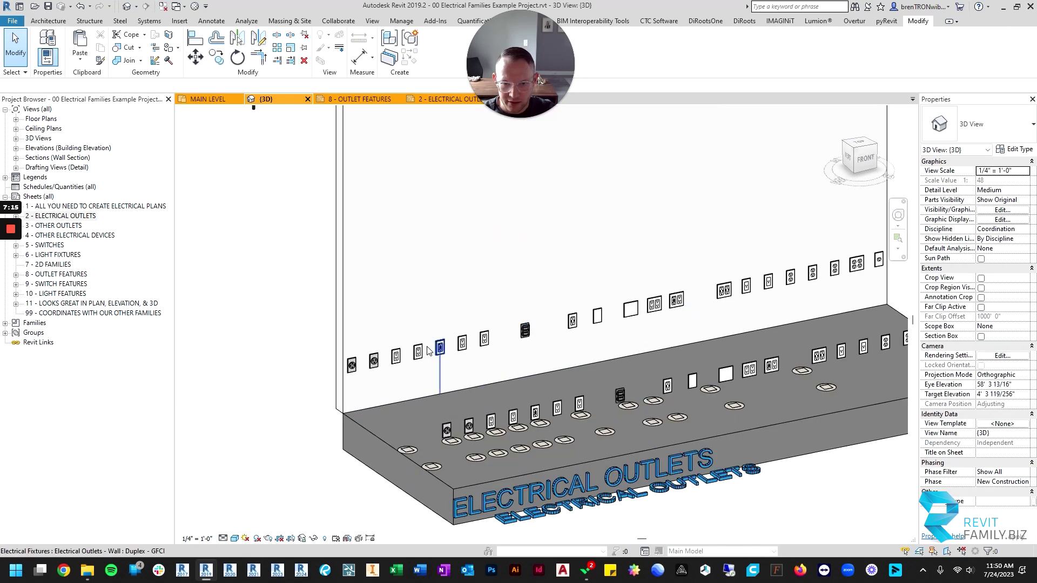
scroll(428, 350, "up", 5)
left_click(474, 340)
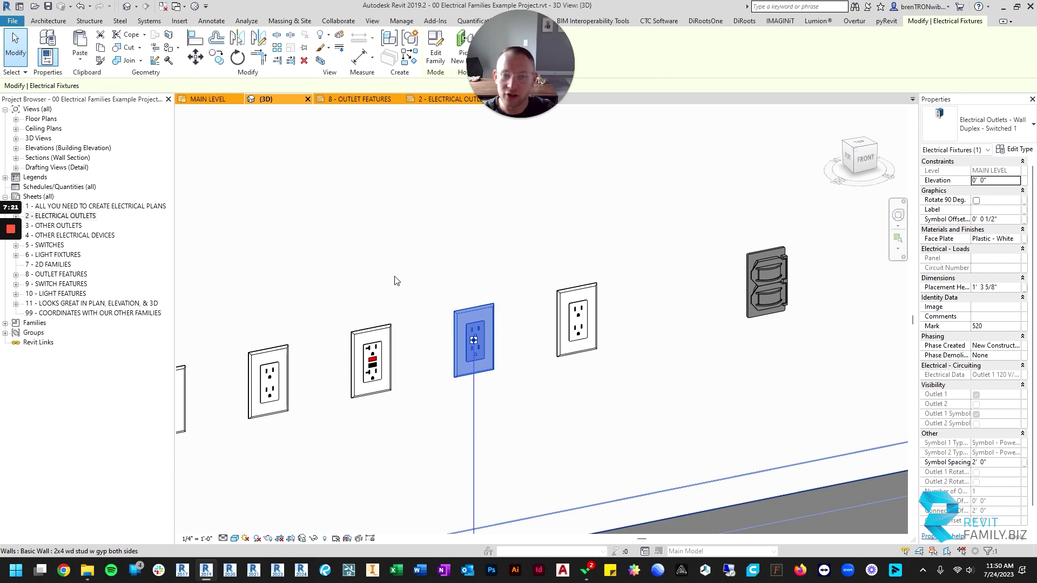
left_click(464, 260)
scroll(493, 294, "down", 4)
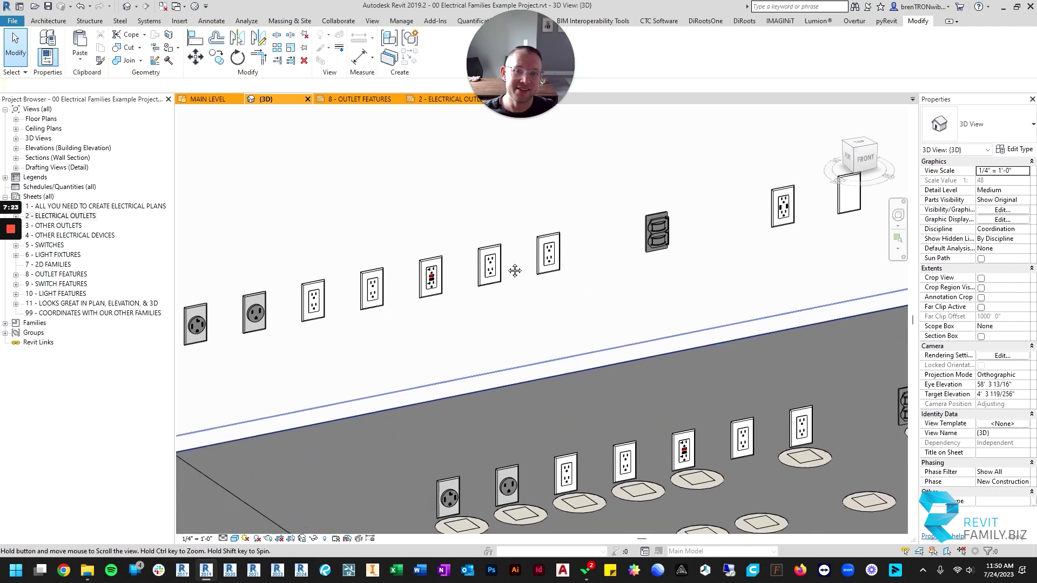
- Try the Rotate 90 Deg. option on the wall-hosted Duplex - Switched 1 outlet, toggling it on and off
scroll(497, 252, "up", 3)
left_click(494, 260)
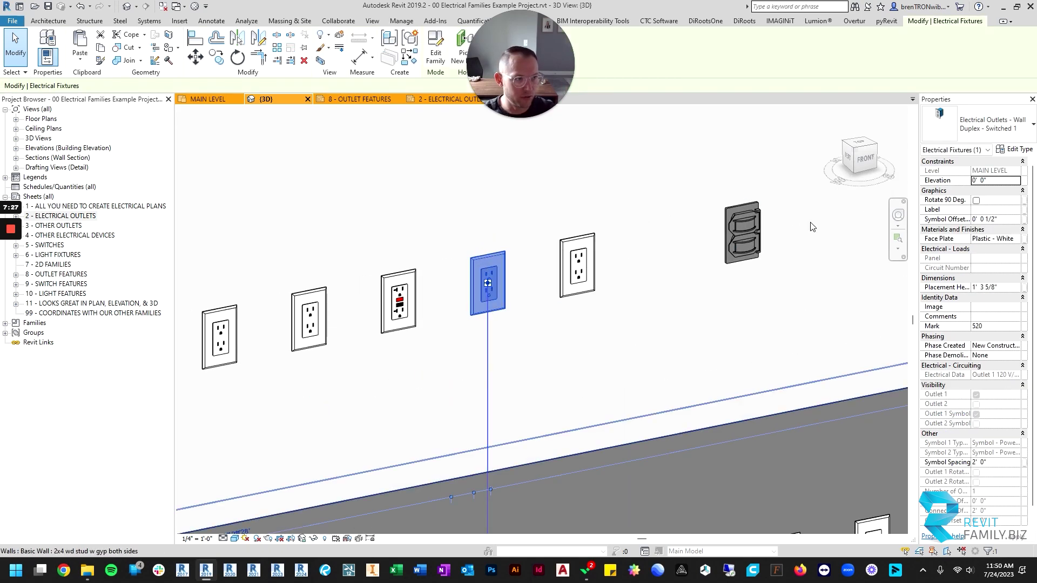
left_click(976, 204)
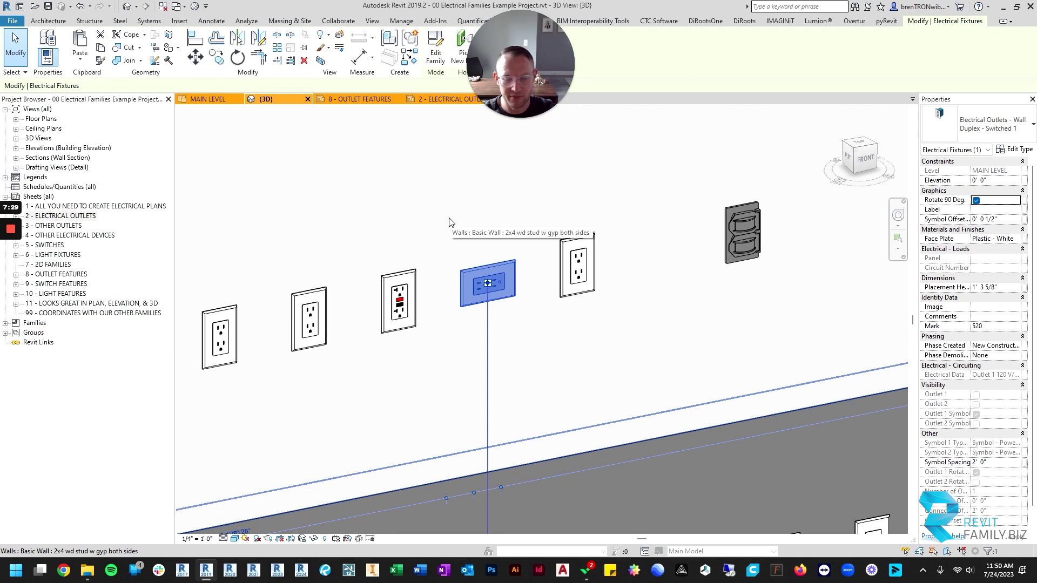
key("Escape")
left_click(490, 281)
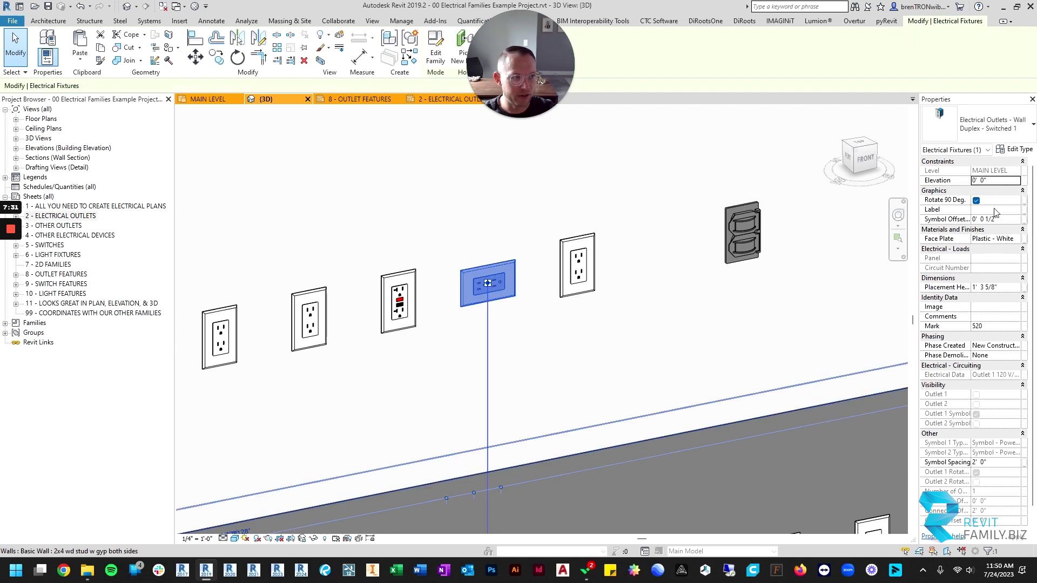
left_click(975, 202)
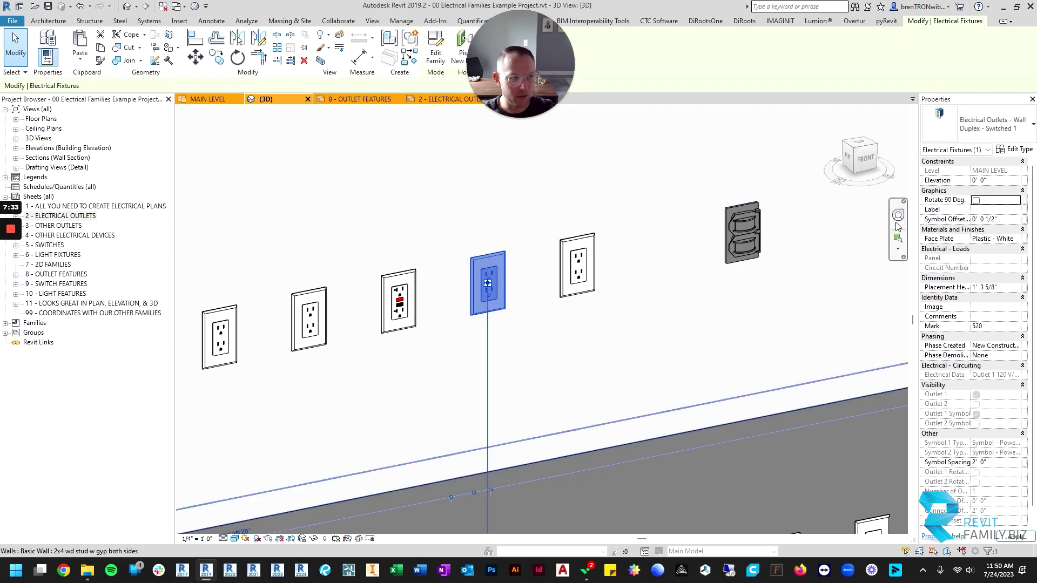
left_click(976, 201)
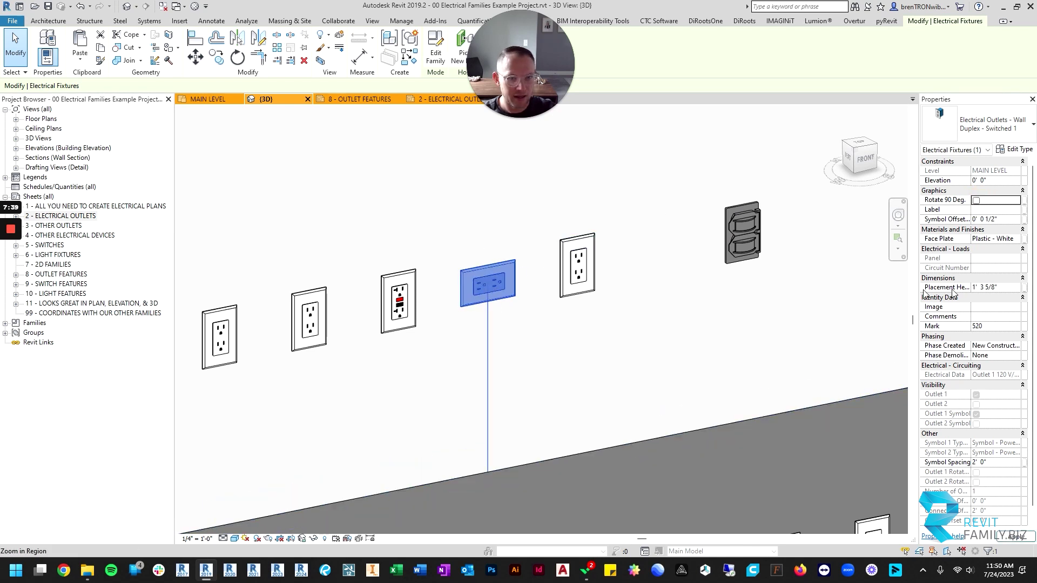
- Set the placement height of the wall-hosted Duplex - Switched 1 outlet to 4'
left_click(1001, 286)
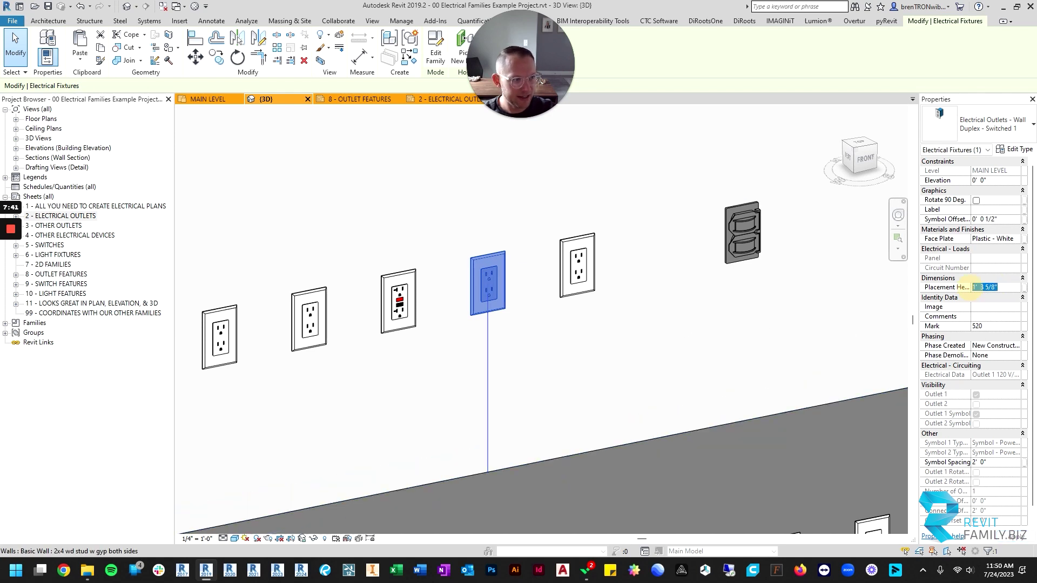
type("4")
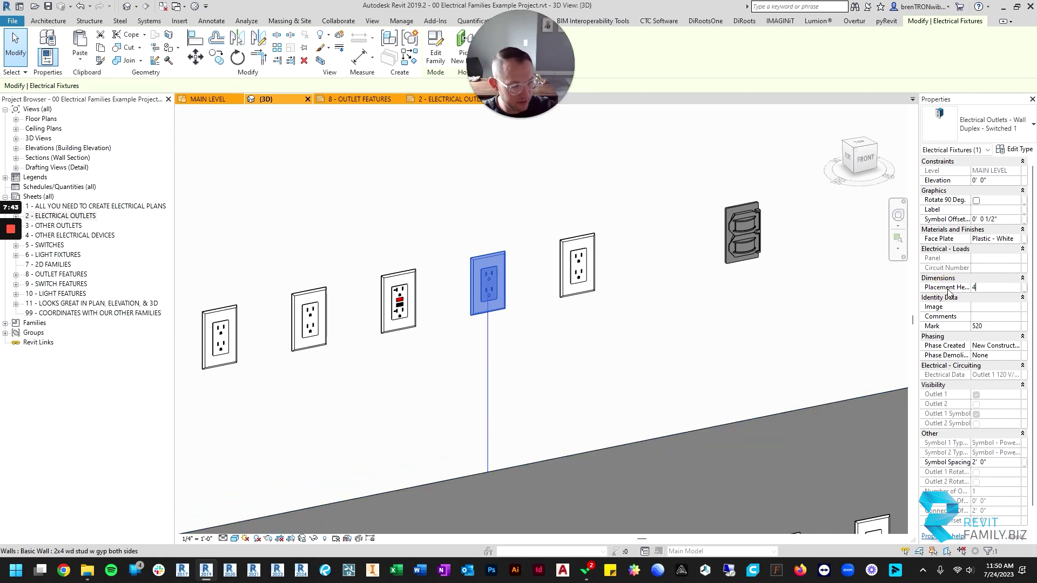
key("Return")
scroll(484, 338, "down", 2)
middle_click_drag(507, 245, 507, 331)
key("Escape")
- Browse the available Face Plate materials for the raised Duplex - Switched 1 outlet, leaving the material browser without choosing another
left_click(485, 201)
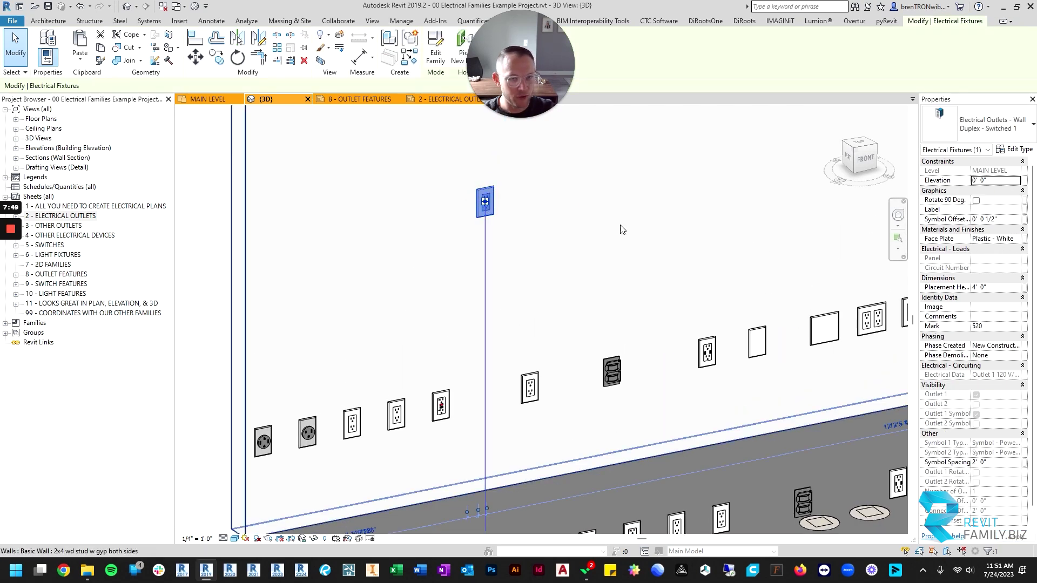
scroll(523, 220, "up", 3)
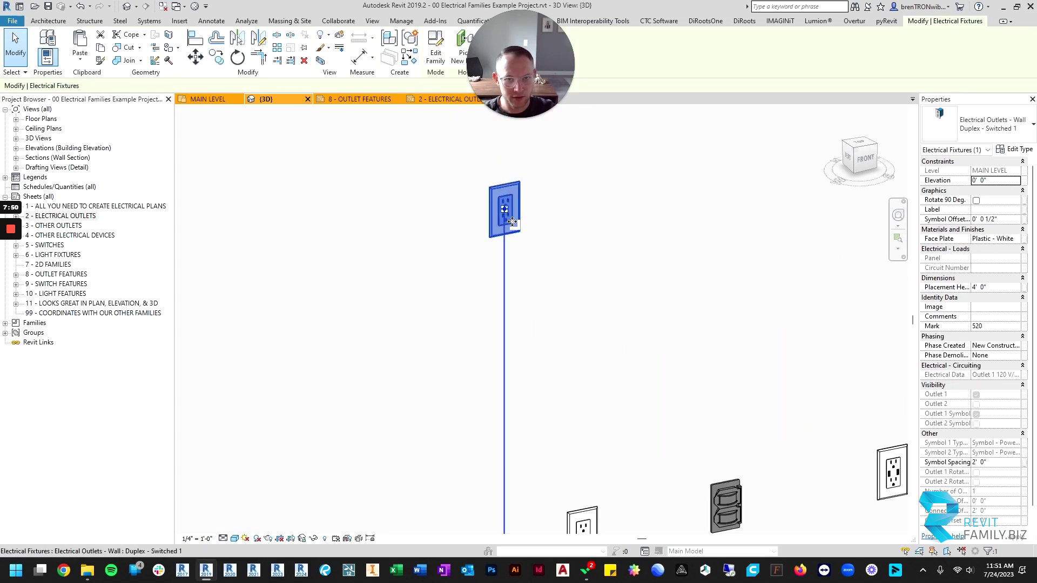
left_click(1018, 238)
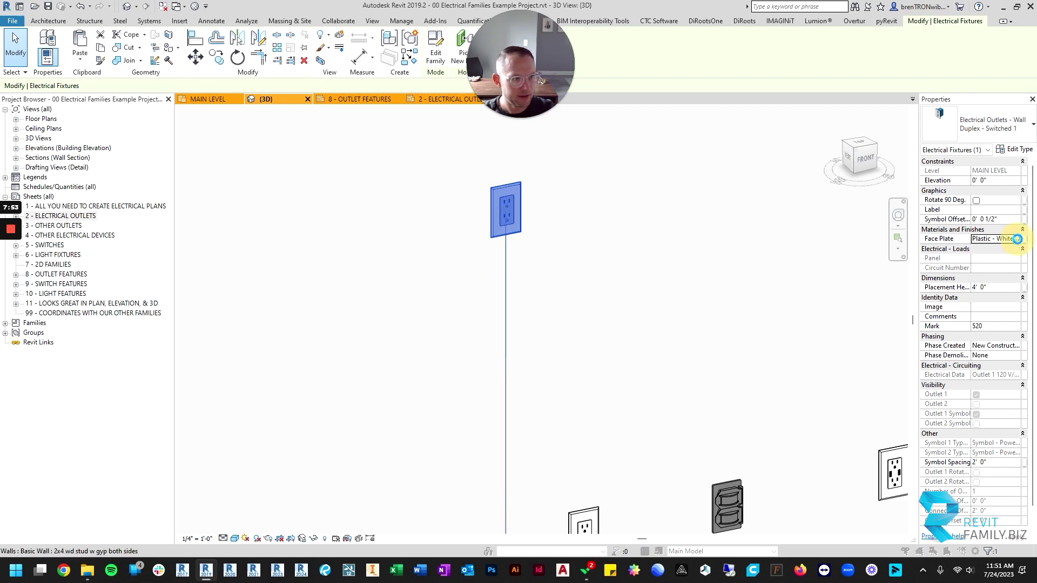
left_click(1017, 238)
scroll(583, 251, "up", 2)
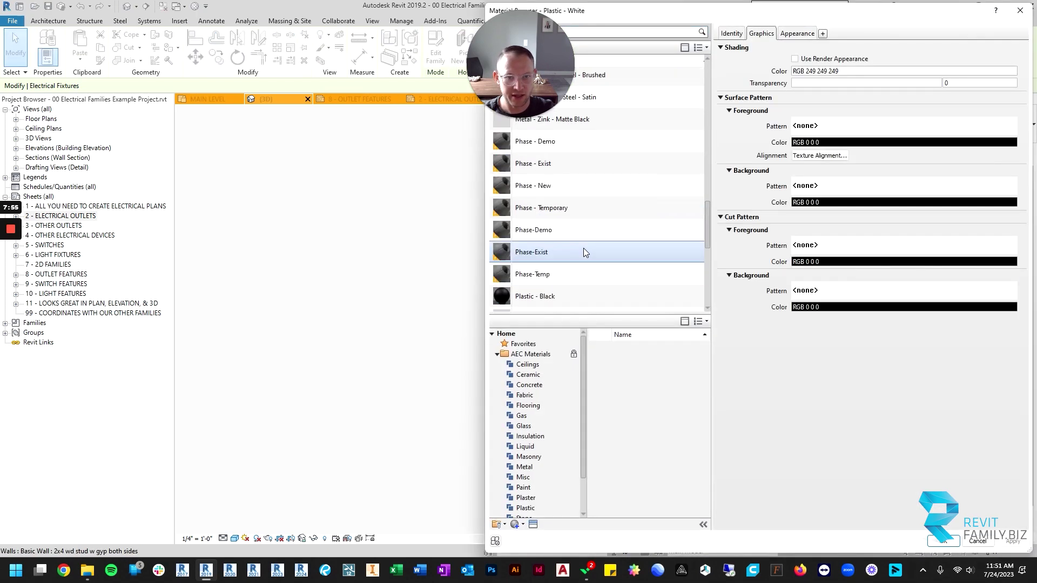
scroll(583, 251, "up", 3)
scroll(583, 252, "down", 5)
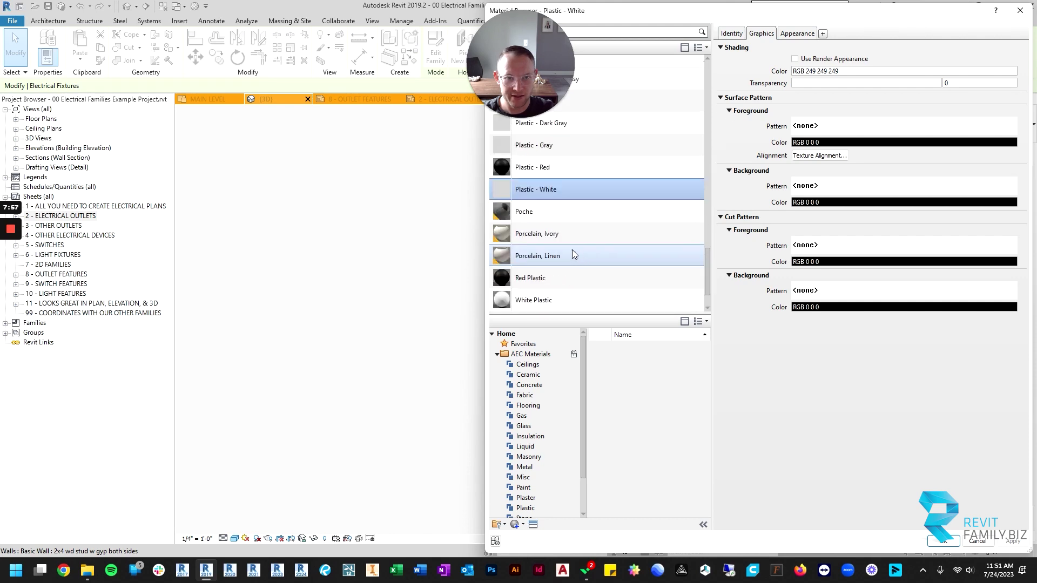
left_click(1021, 11)
left_click(410, 310)
scroll(562, 293, "down", 3)
middle_click_drag(579, 349, 581, 306)
scroll(513, 218, "up", 2)
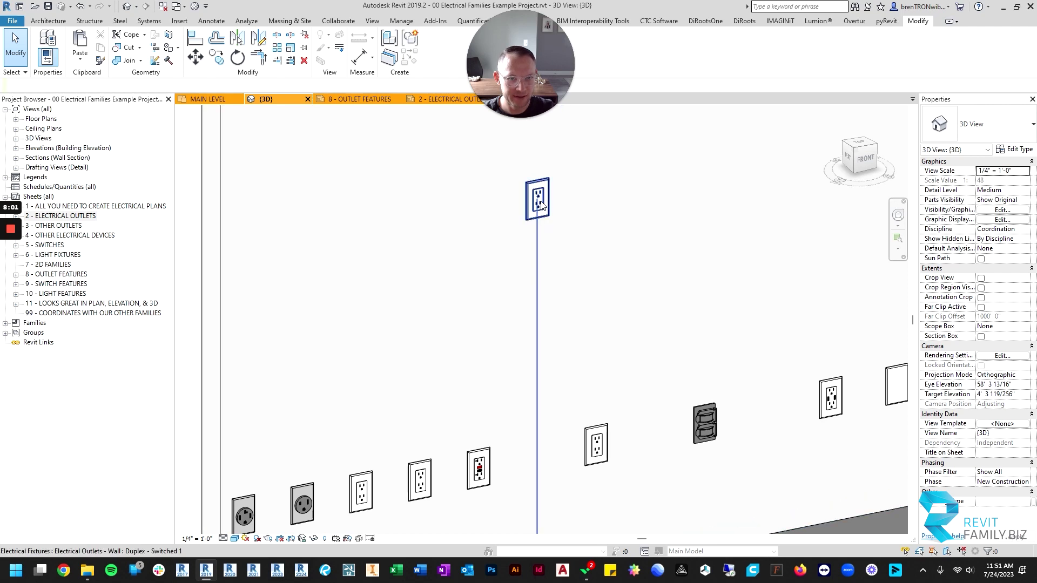
- Inspect the raised Duplex - Switched 1 outlet's properties in 3D and return to the MAIN LEVEL floor plan
left_click(537, 201)
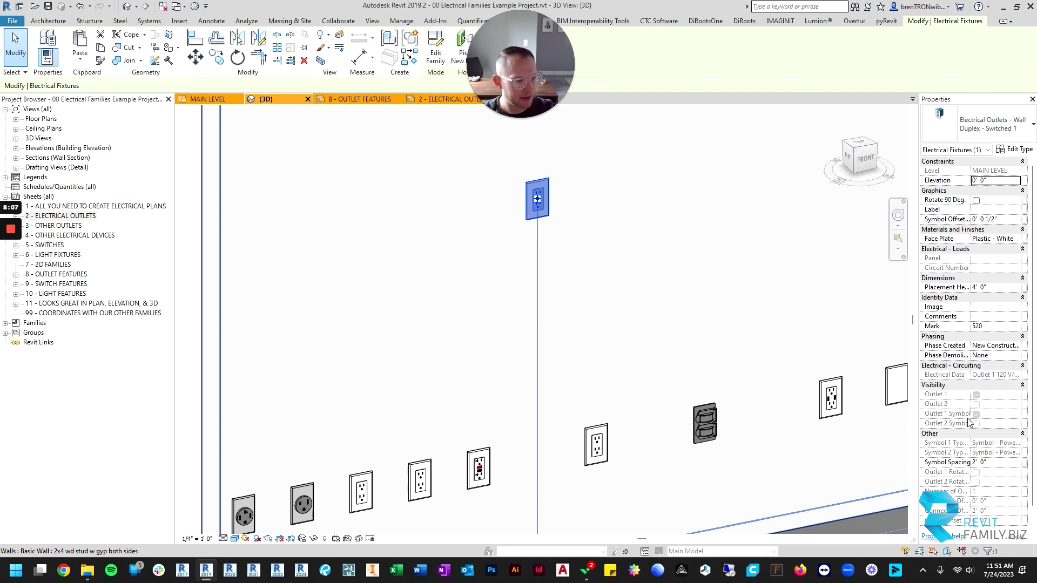
left_click(718, 267)
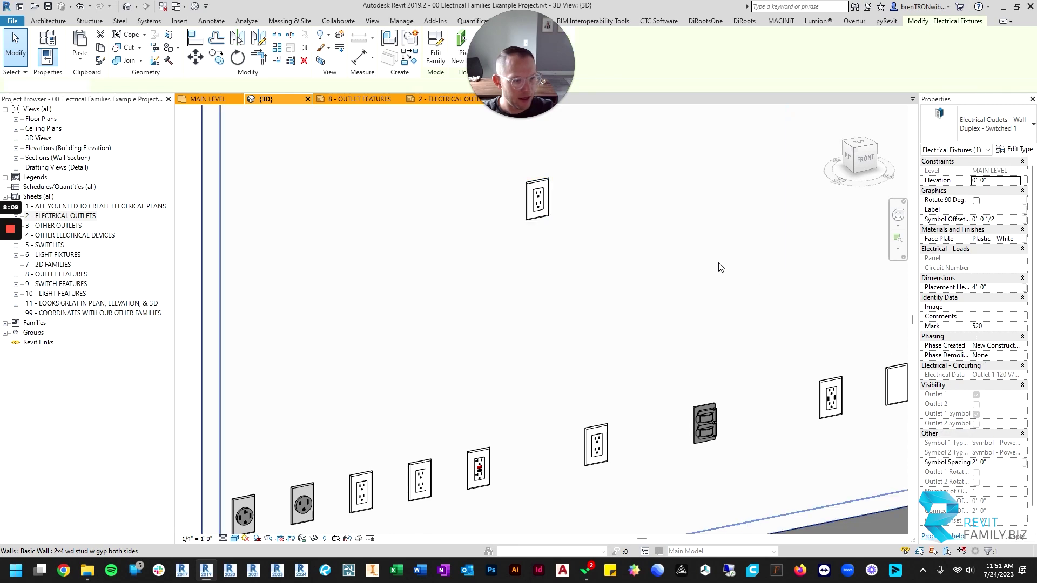
double_click(42, 119)
double_click(42, 120)
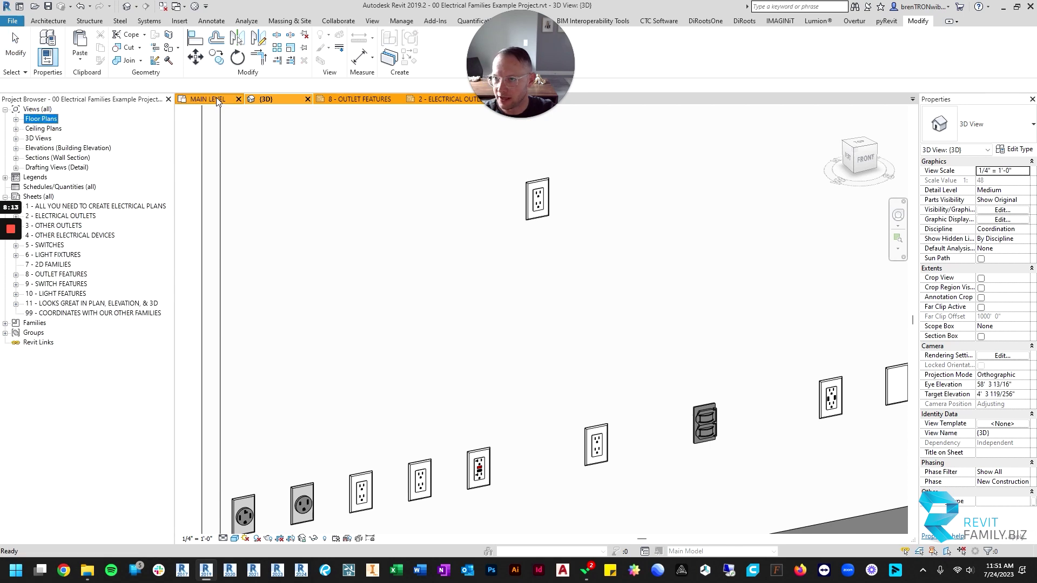
left_click(208, 99)
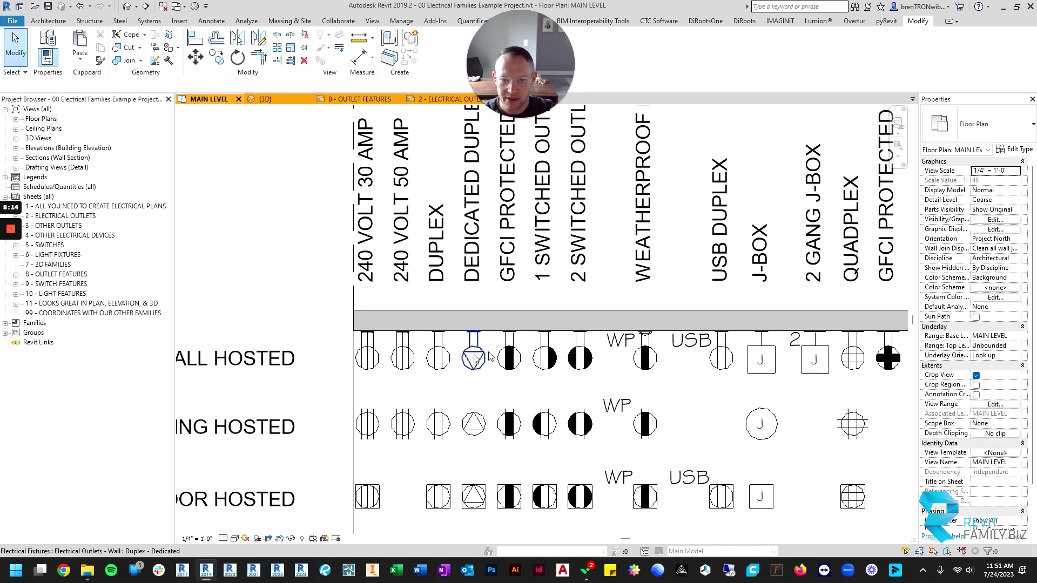
- Inspect the Symbol Offset From Wall property of the wall-hosted Duplex - Switched 2 outlet in plan
left_click(580, 358)
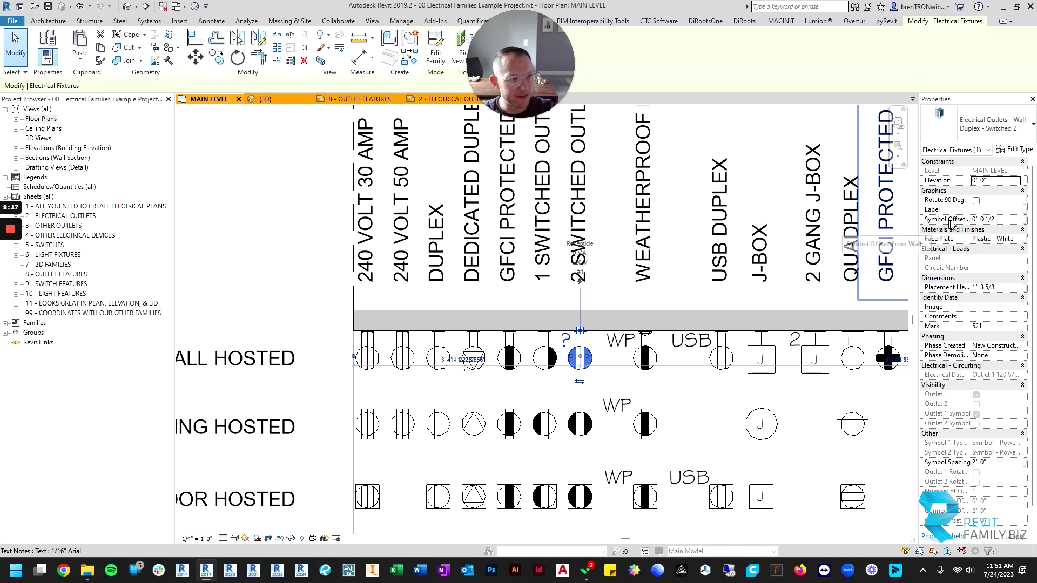
left_click(999, 219)
key("Escape")
scroll(621, 302, "down", 1)
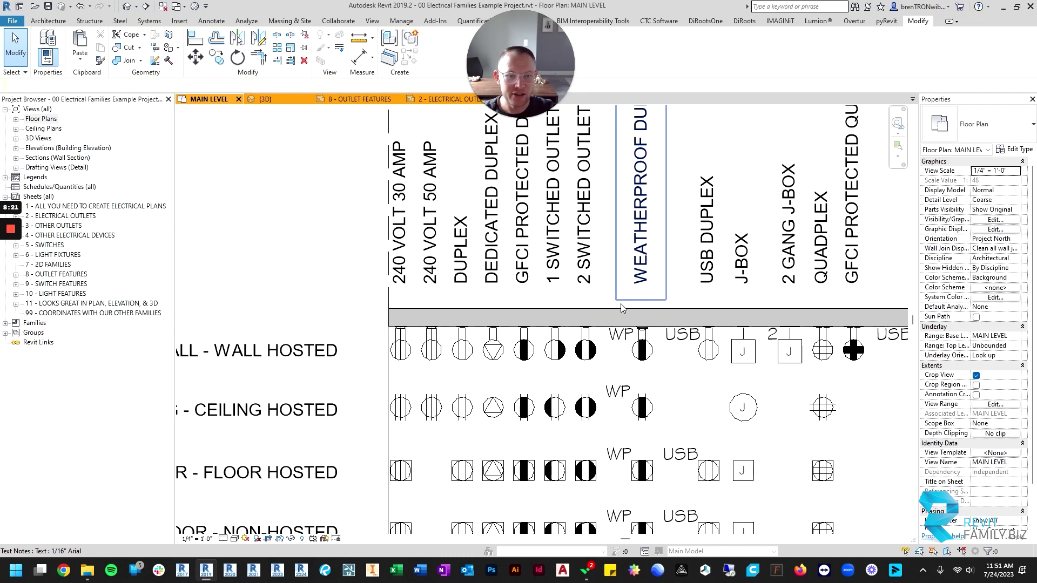
middle_click_drag(617, 309, 558, 278)
scroll(505, 311, "up", 4)
left_click(551, 312)
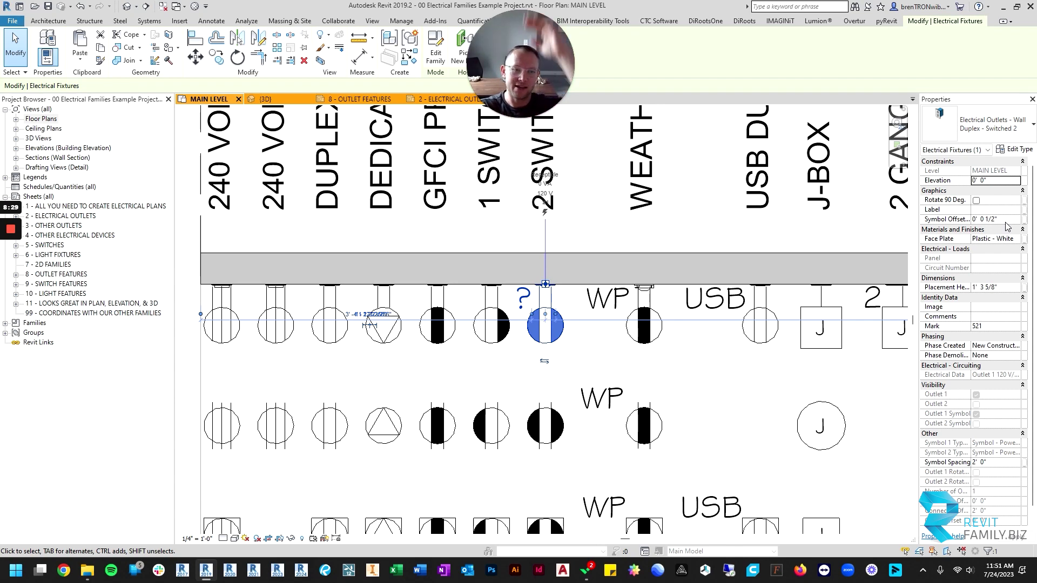
- Compare the wall-hosted electrical outlet symbols with the neighbouring Other Outlets symbols, especially Cable Run, in the floor plan
scroll(1007, 226, "down", 1)
scroll(683, 350, "down", 5)
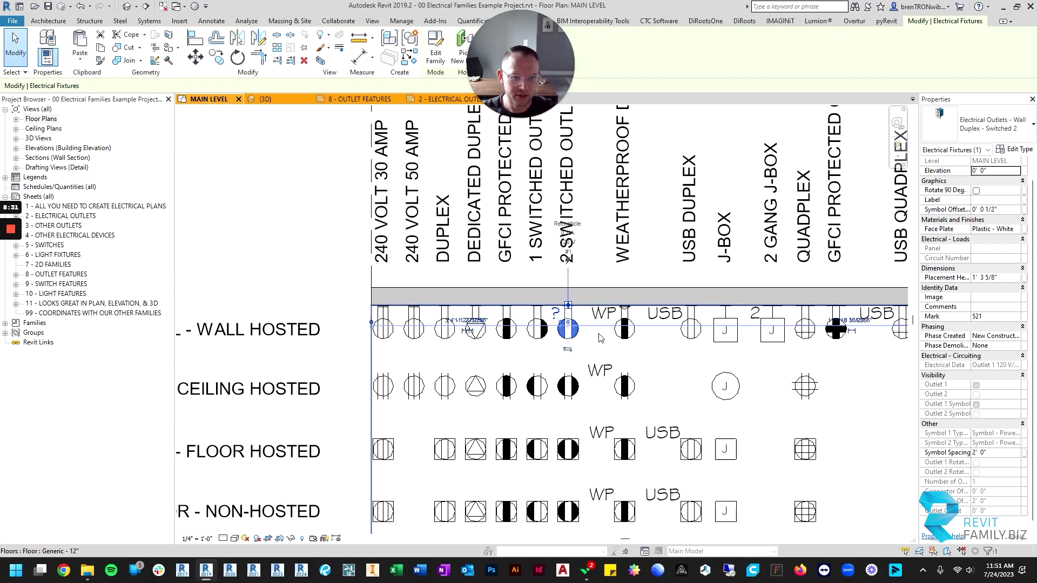
middle_click_drag(682, 350, 533, 357)
key("Escape")
middle_click_drag(732, 340, 572, 317)
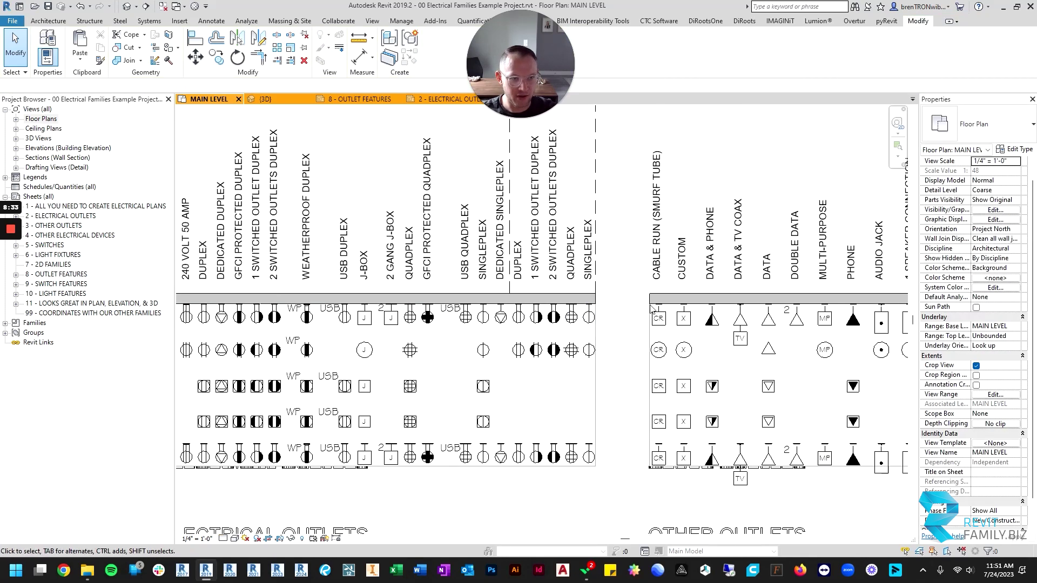
scroll(661, 295, "up", 2)
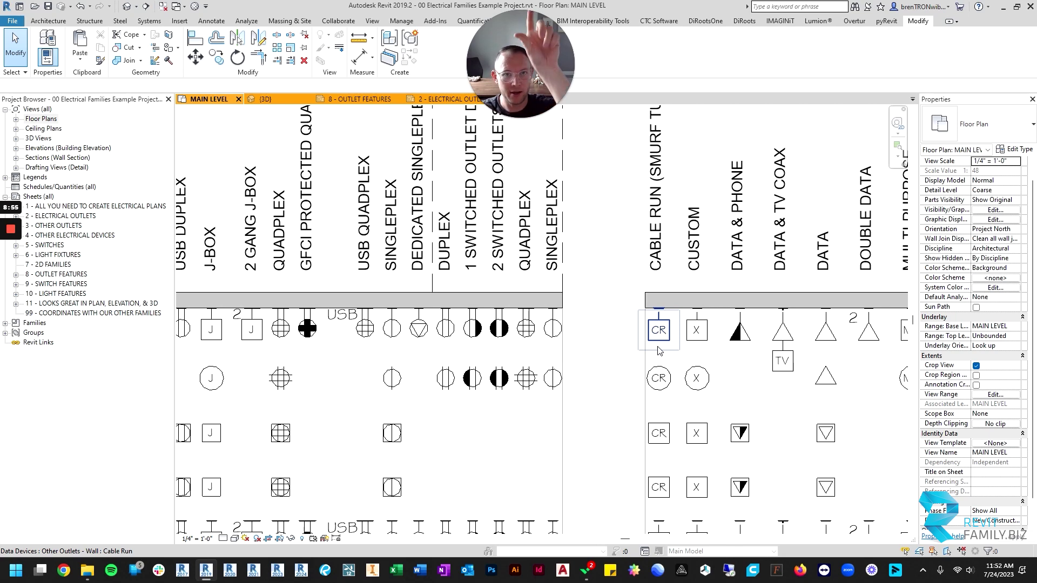
scroll(794, 327, "down", 4)
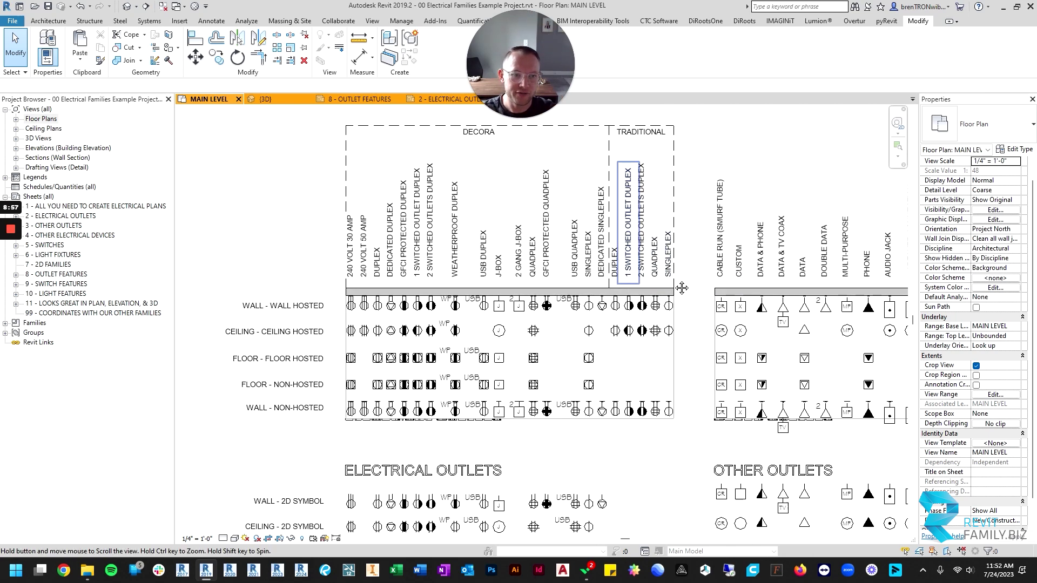
scroll(794, 327, "up", 4)
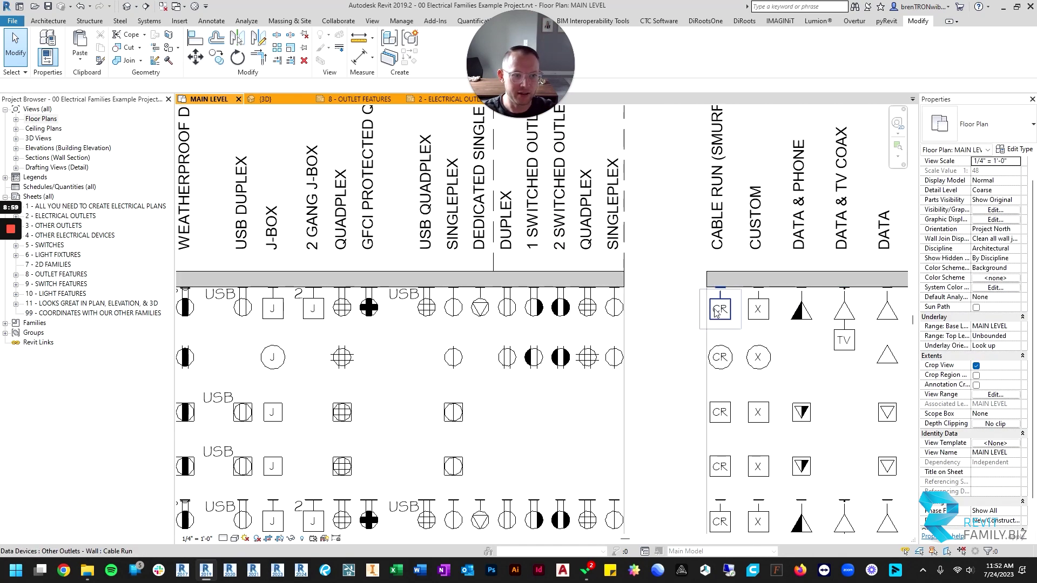
scroll(718, 312, "down", 2)
middle_click_drag(305, 310, 554, 297)
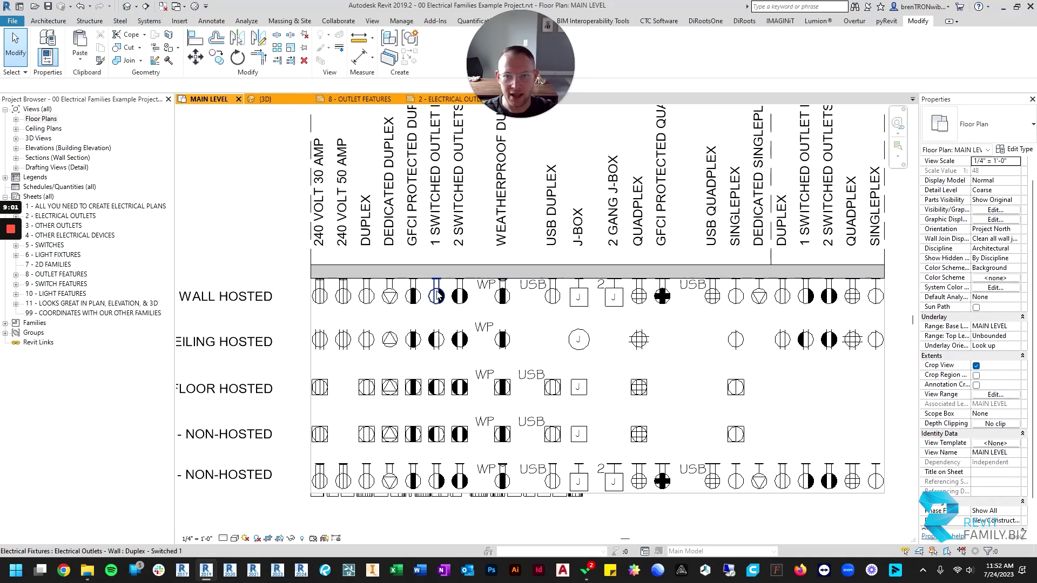
- Set the symbol offset from wall of the wall-hosted Duplex - Switched 1 outlet to 6"
middle_click_drag(441, 294, 472, 320)
scroll(470, 321, "up", 2)
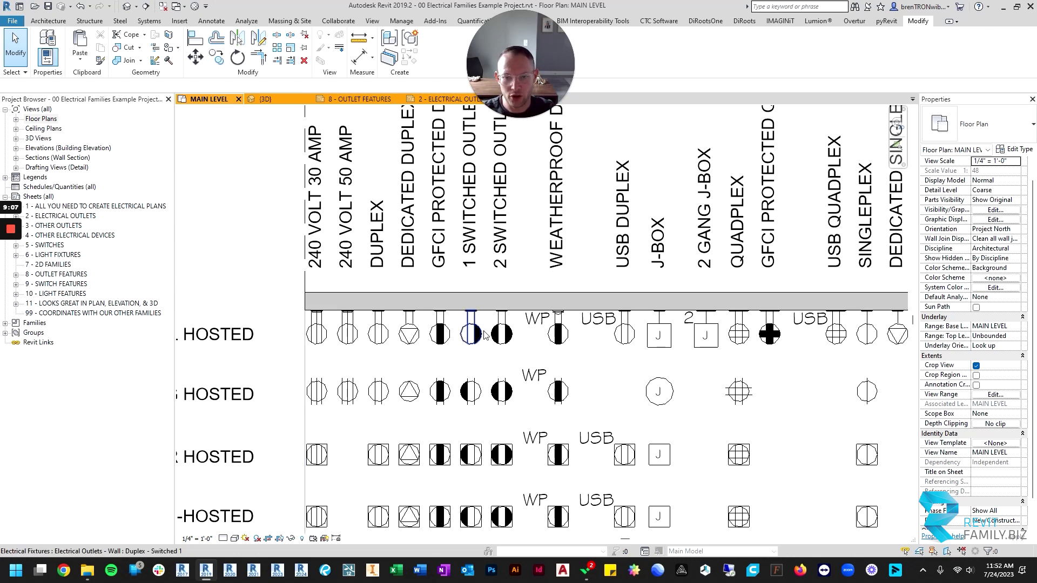
left_click(478, 334)
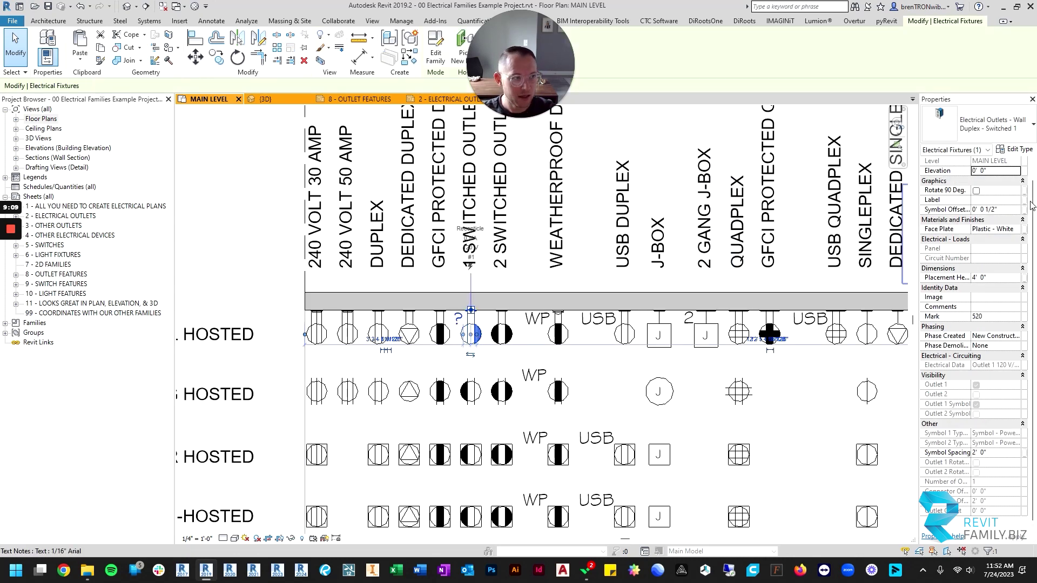
key("Escape")
left_click(475, 329)
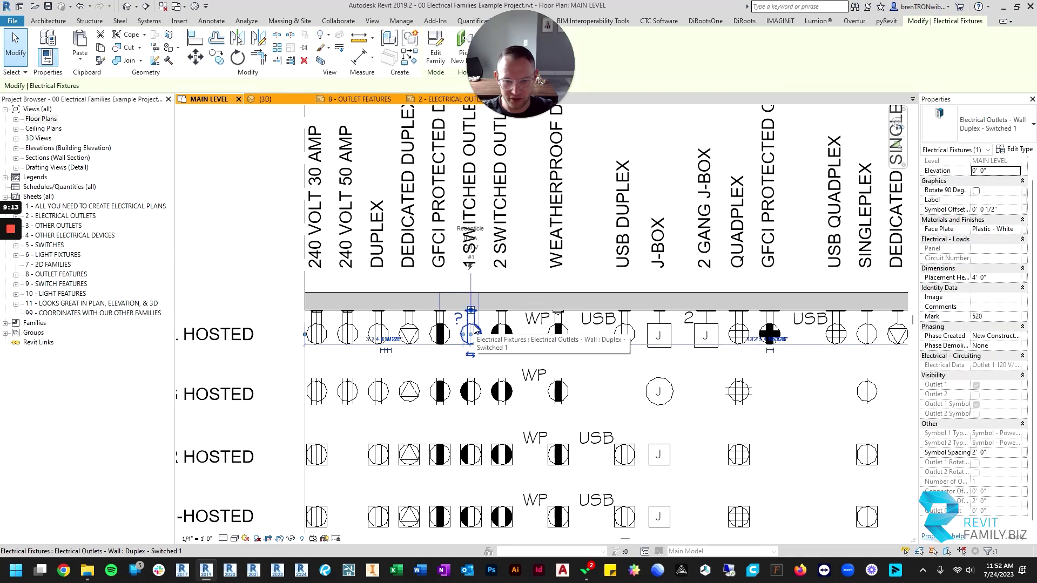
left_click(1000, 210)
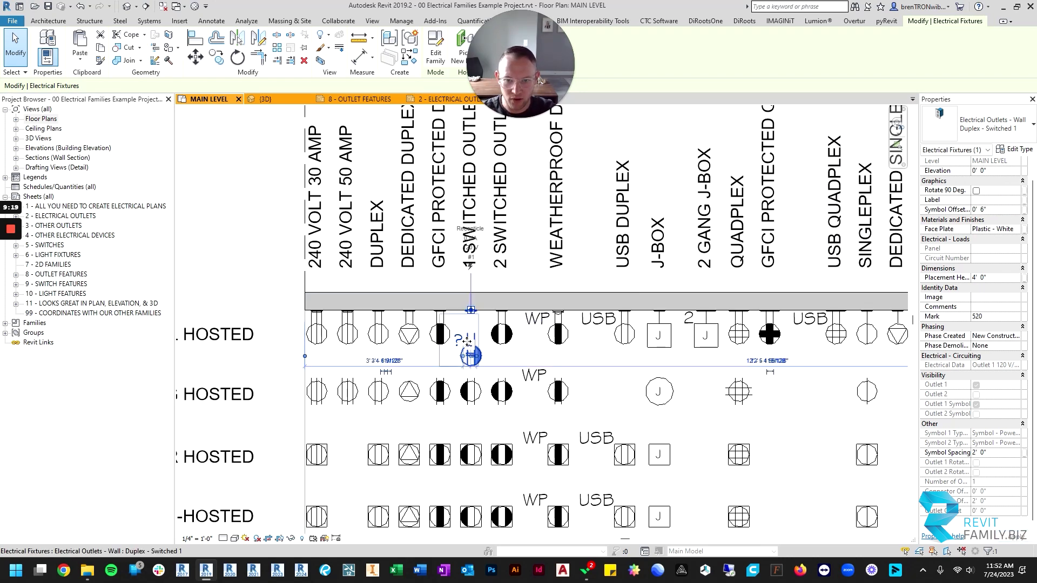
key("Escape")
- Rehost the wall-hosted Duplex - Switched 1 outlet onto the Other Outlets wall, in line with the wall-hosted Cable Run outlet
left_click(474, 314)
left_click(474, 317)
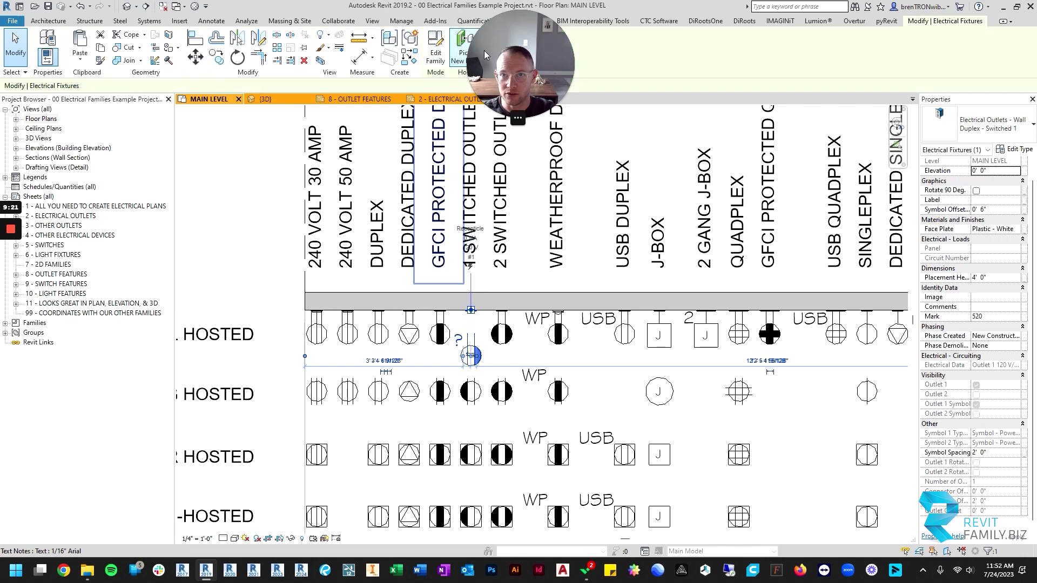
left_click(464, 43)
scroll(590, 308, "down", 1)
scroll(590, 308, "down", 2)
middle_click_drag(569, 354, 380, 329)
middle_click_drag(678, 306, 426, 324)
scroll(426, 326, "up", 3)
scroll(466, 308, "up", 2)
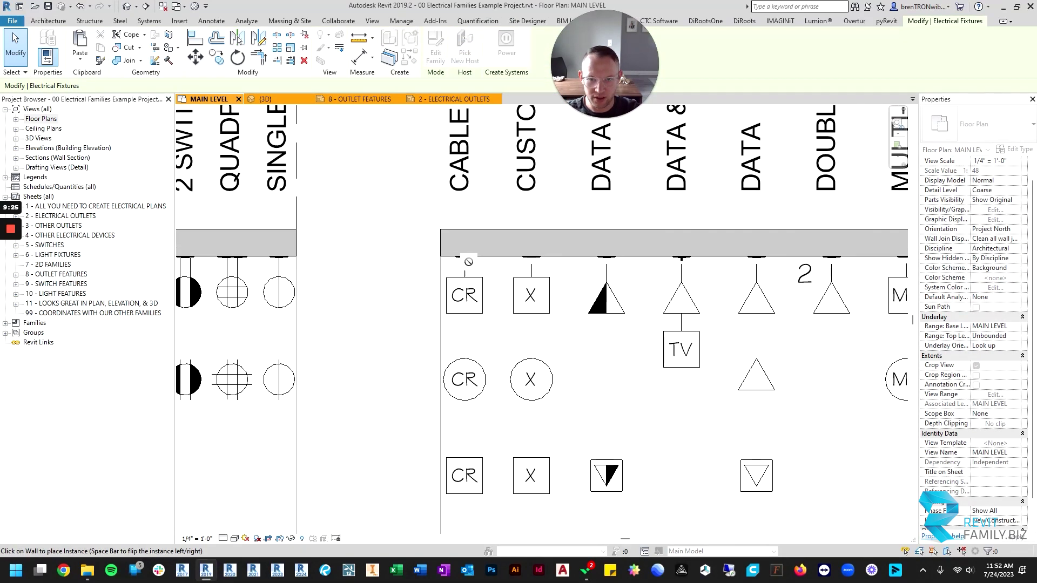
left_click(464, 255)
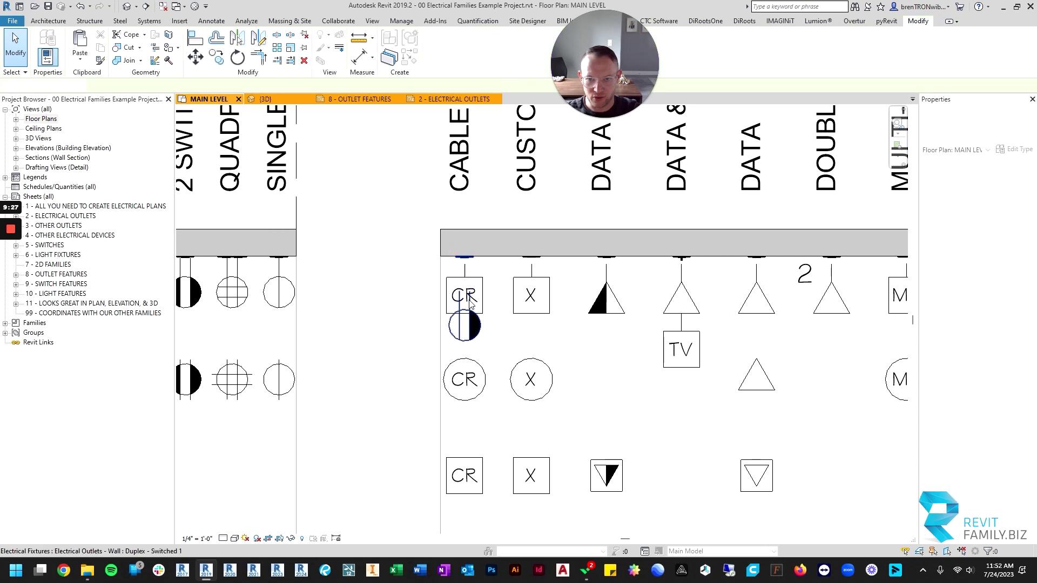
scroll(468, 292, "up", 2)
scroll(473, 287, "down", 2)
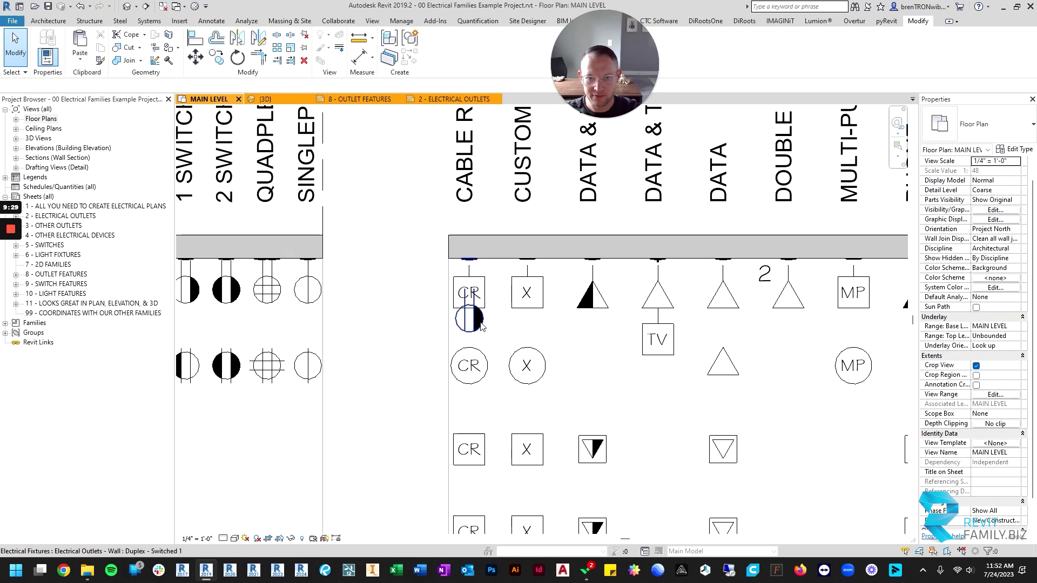
- Set the rehosted outlet's symbol offset to 1' and move the ceiling-hosted Cable Run outlet clear, below the TV symbol
left_click(469, 319)
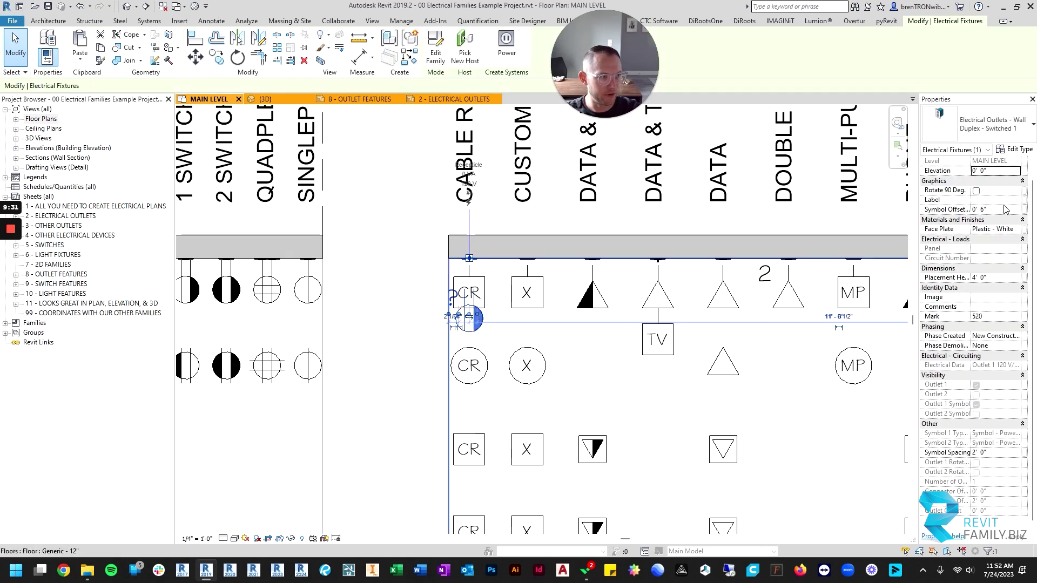
left_click(1004, 209)
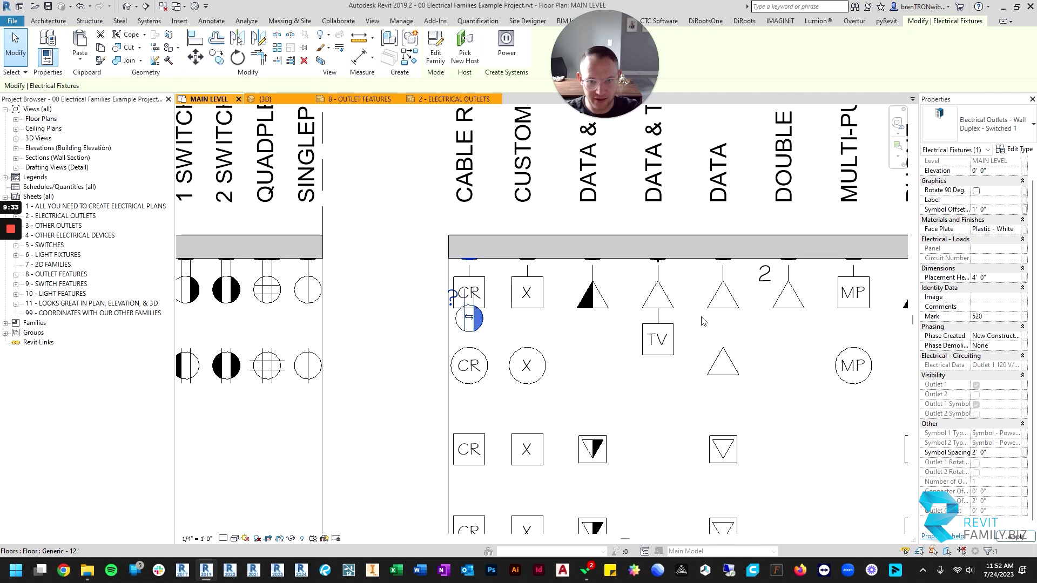
left_click(473, 380)
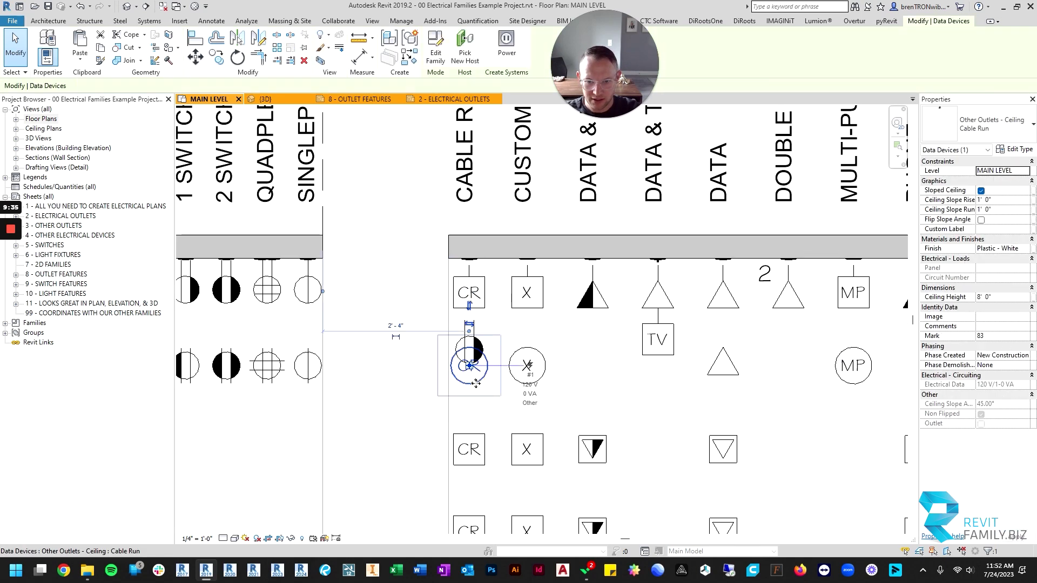
left_click_drag(477, 384, 722, 416)
key("Escape")
scroll(478, 288, "up", 3)
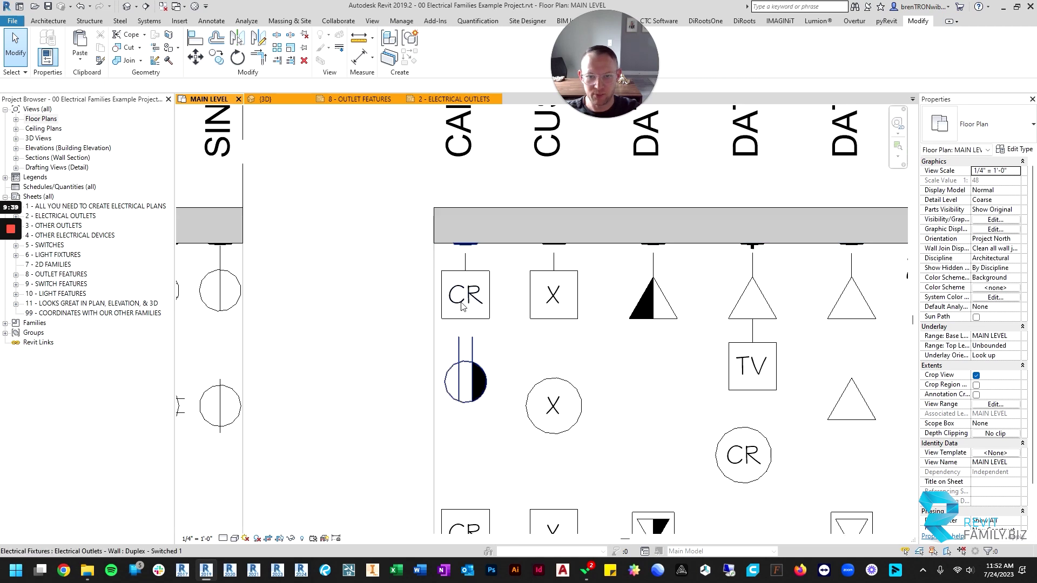
left_click(473, 370)
key("Escape")
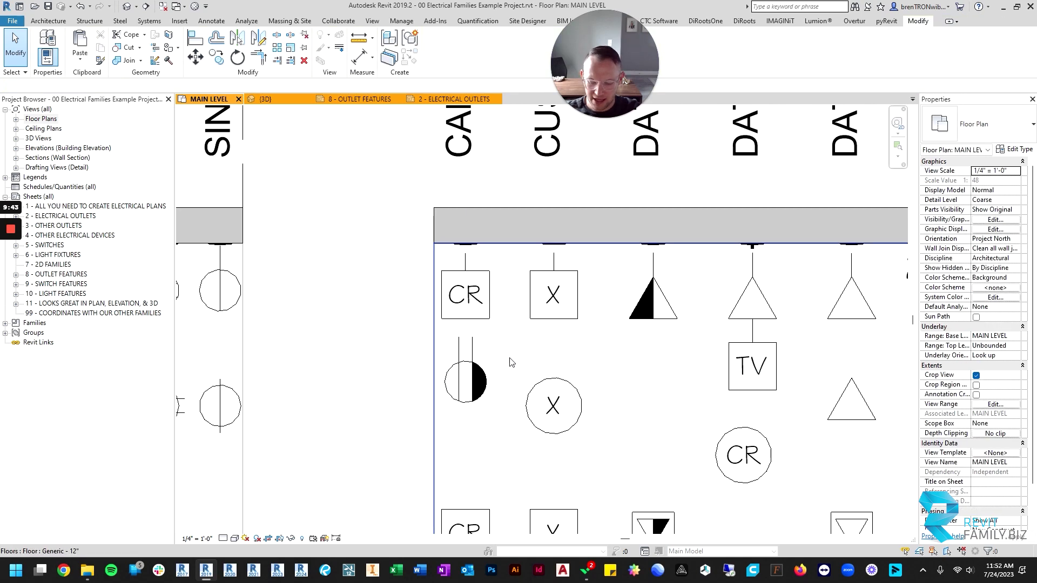
- Examine in the 3D view how the rehosted Duplex - Switched 1 outlet sits directly above the Cable Run outlet
key("3")
key("d")
scroll(558, 349, "down", 3)
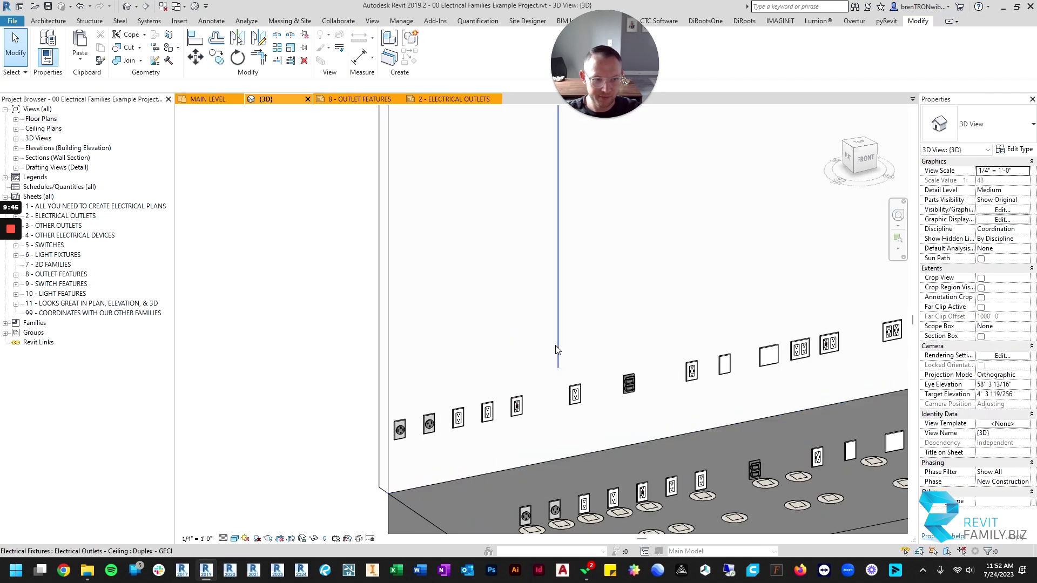
middle_click_drag(632, 346, 386, 373)
scroll(702, 319, "up", 5)
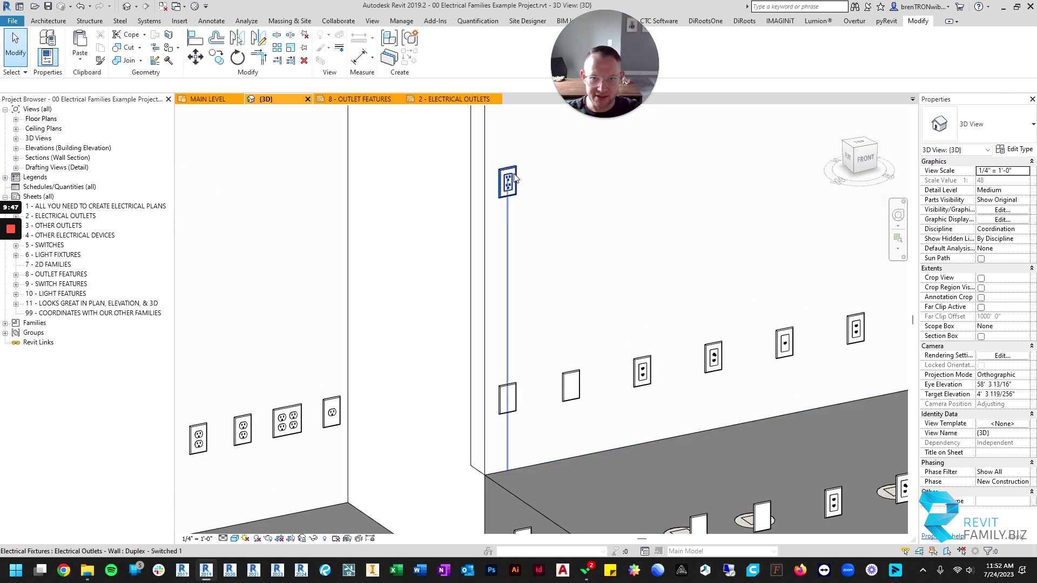
left_click(508, 180)
middle_click_drag(562, 311, 536, 294, "shift")
left_click(536, 293)
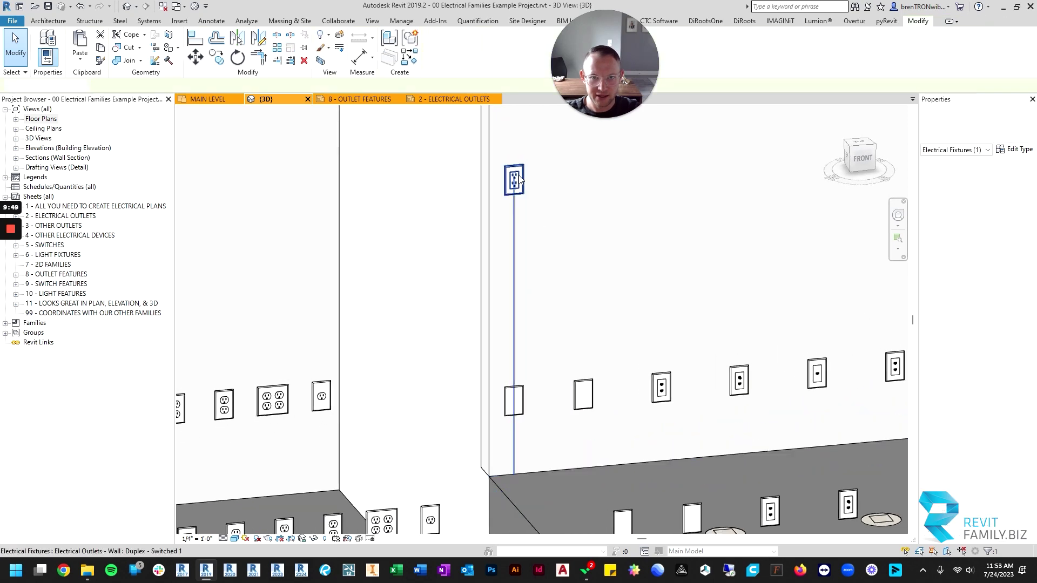
left_click(519, 402)
key("Escape")
scroll(516, 403, "up", 3)
scroll(506, 407, "down", 5)
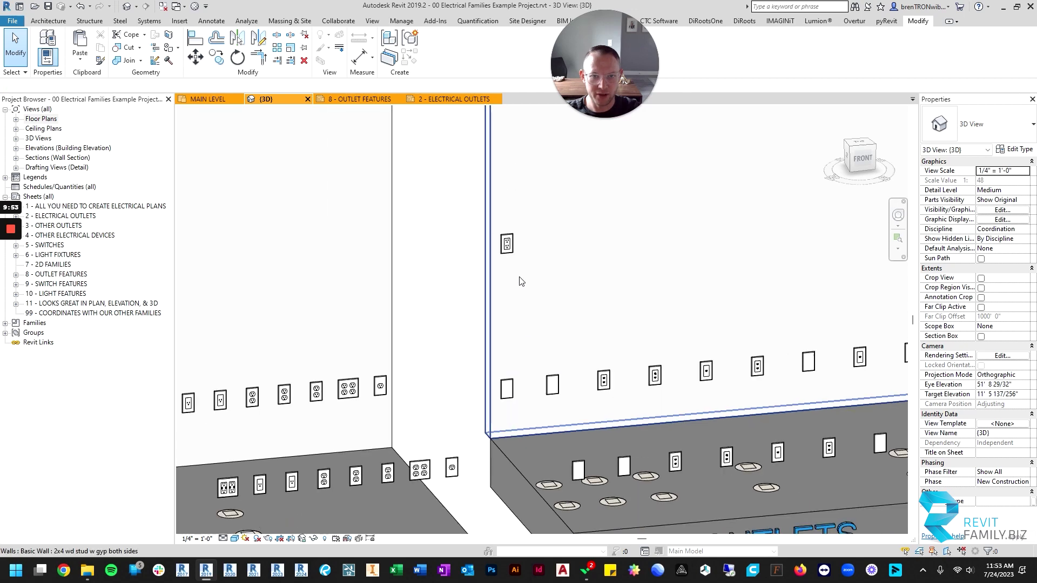
- Return to the MAIN LEVEL floor plan and review the offset Duplex - Switched 1 symbol beside the Cable Run symbol
left_click(214, 100)
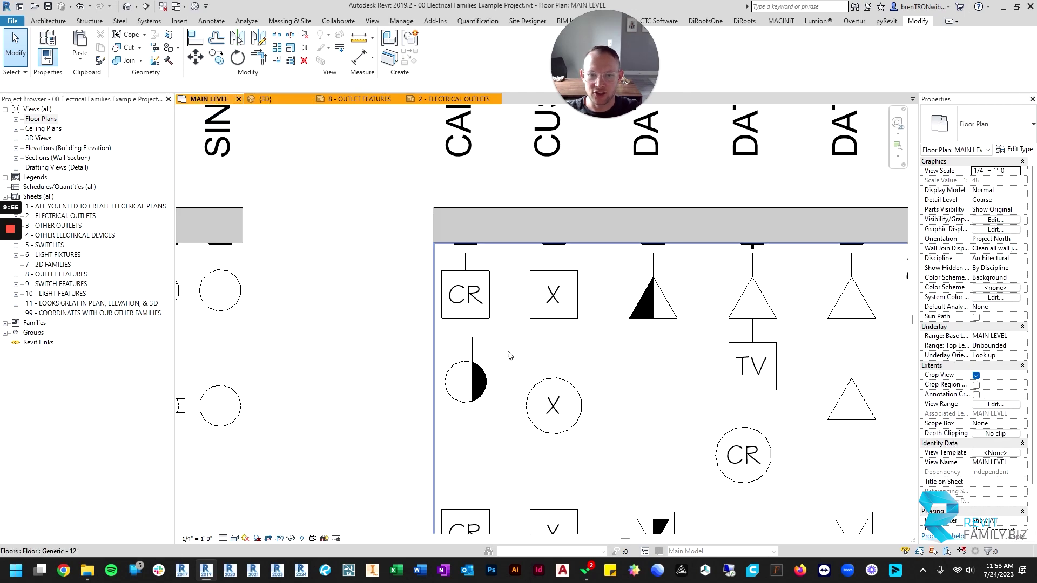
scroll(529, 365, "down", 3)
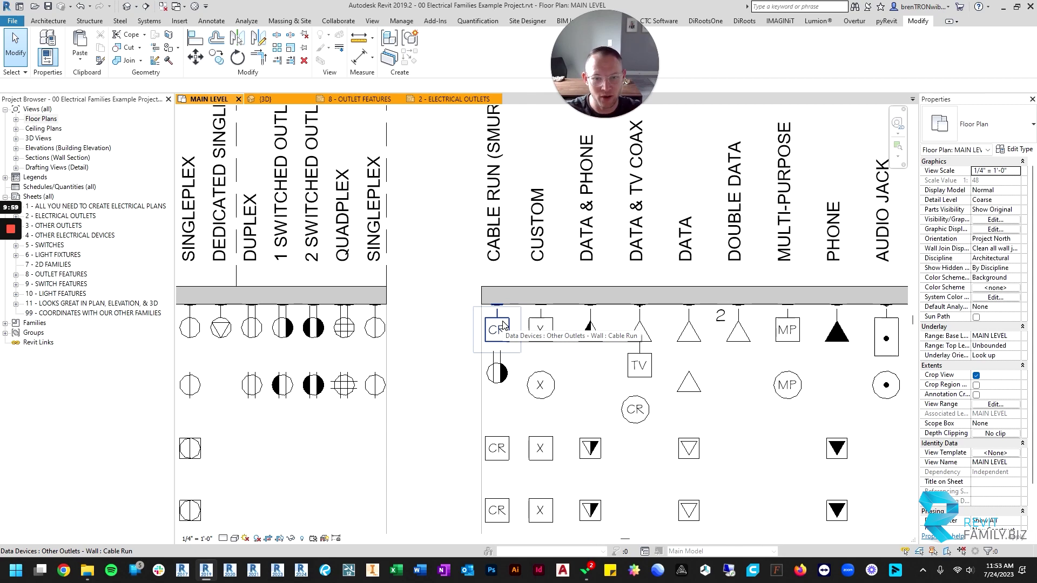
scroll(484, 370, "down", 2)
scroll(481, 365, "down", 1)
middle_click_drag(481, 366, 666, 364)
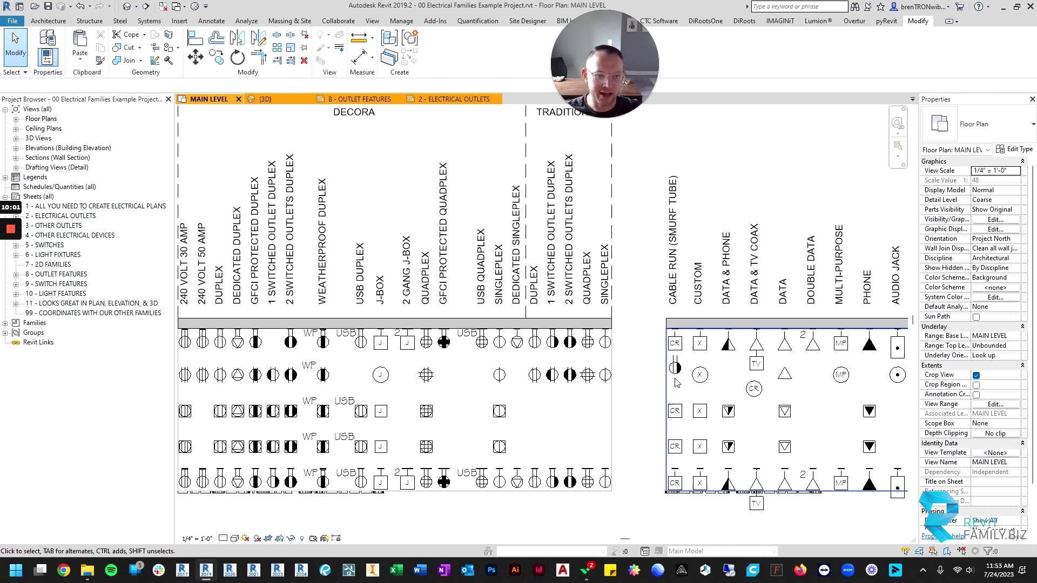
left_click(682, 347)
- Examine the type parameters of the wall-hosted GFCI Protected Duplex outlet, from electrical and identity data to the outlet type options, without changing them
left_click(255, 342)
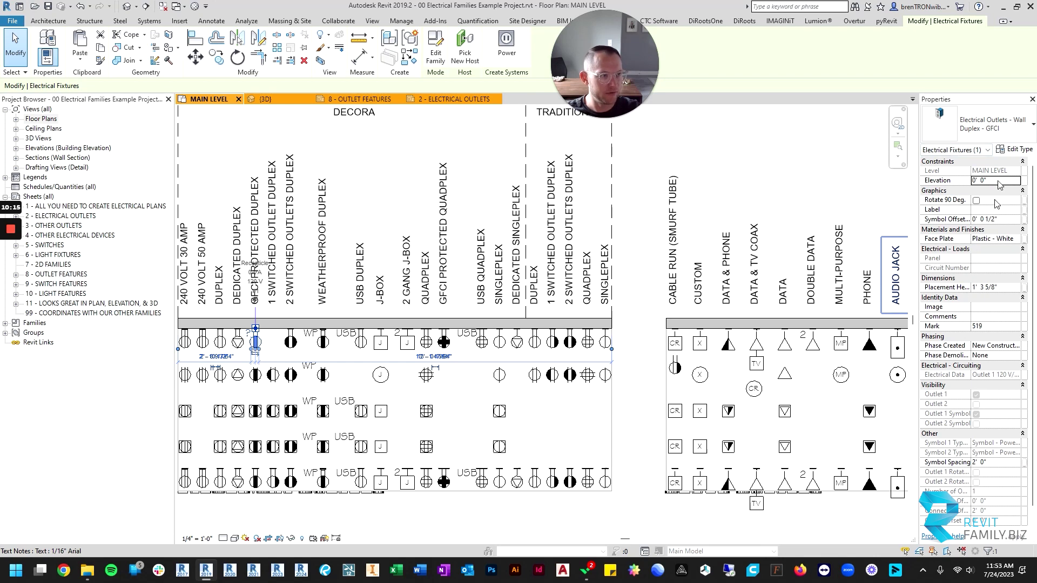
left_click(1019, 151)
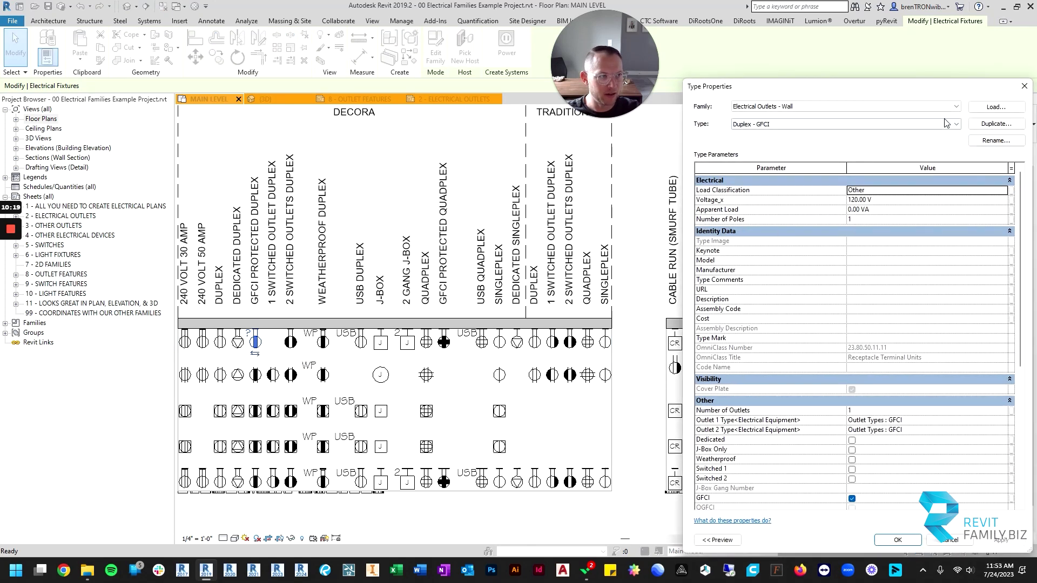
left_click_drag(972, 87, 962, 53)
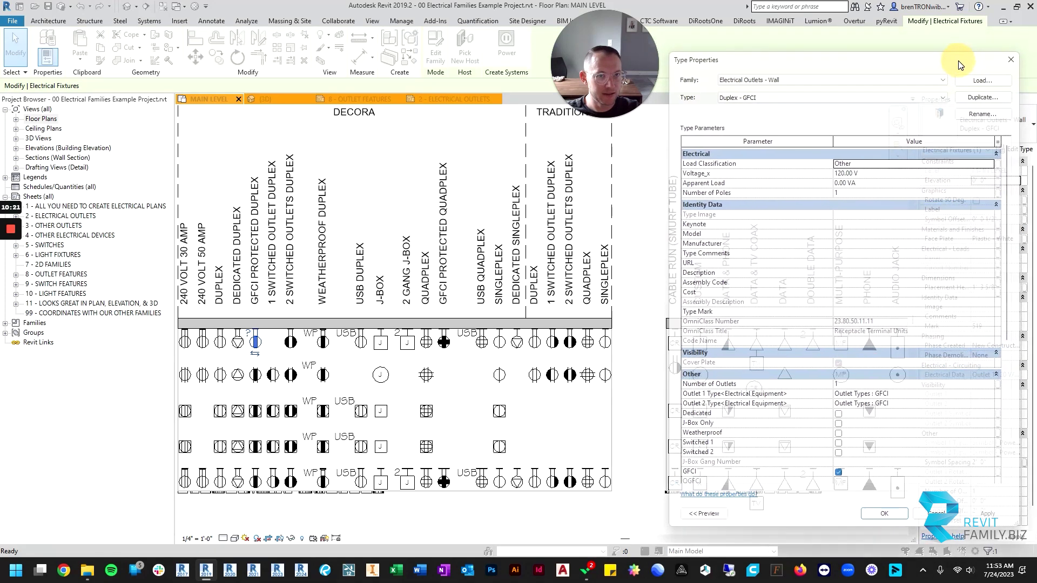
left_click(1016, 52)
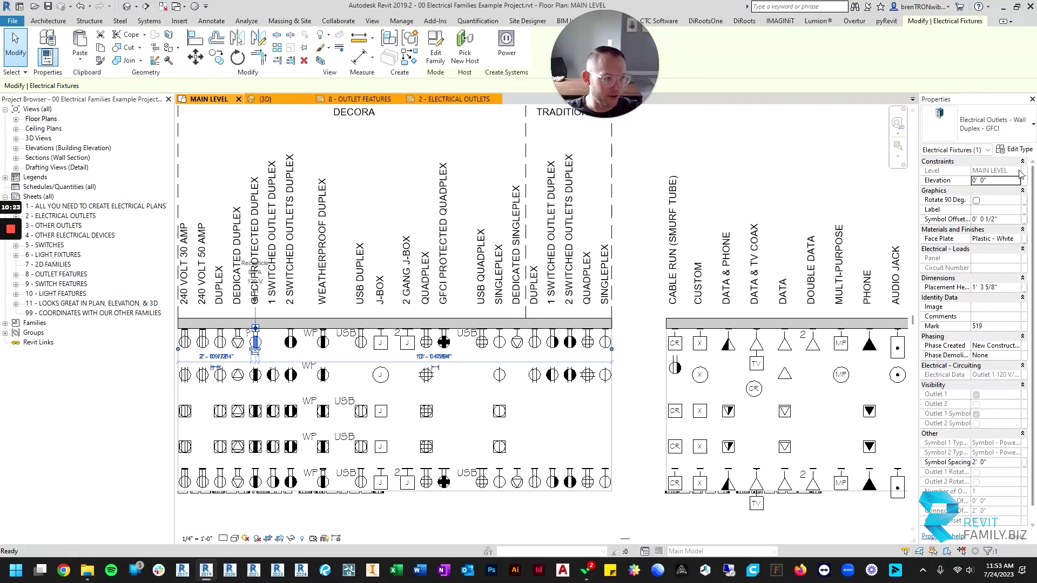
left_click(1016, 151)
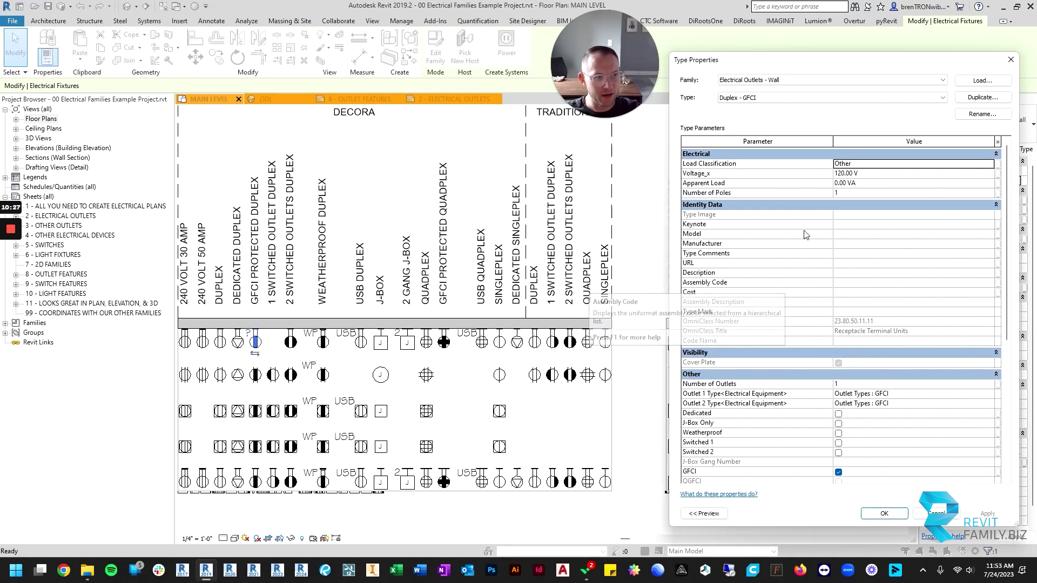
scroll(780, 292, "down", 7)
scroll(771, 323, "up", 8)
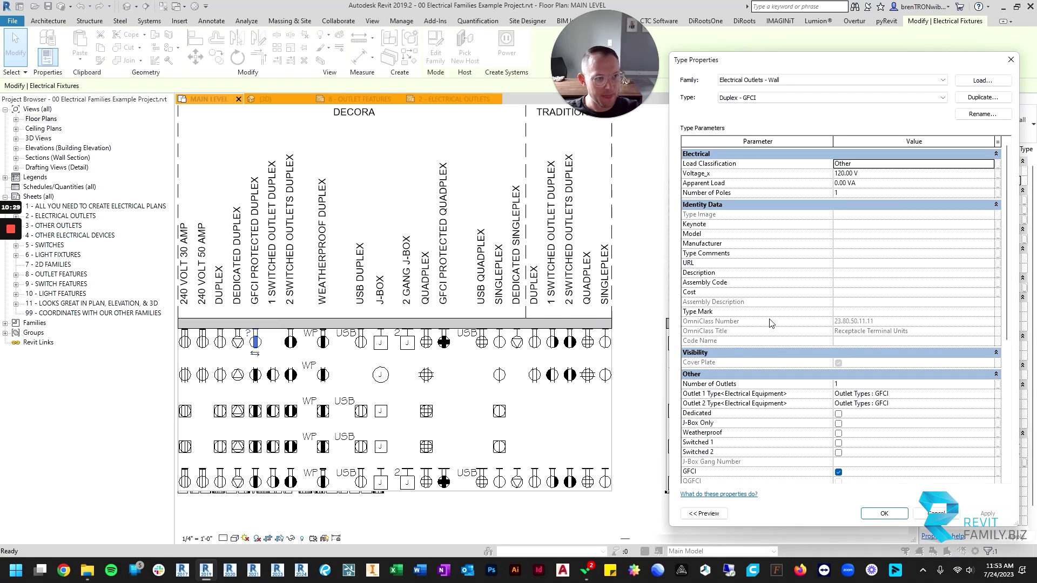
scroll(783, 281, "down", 7)
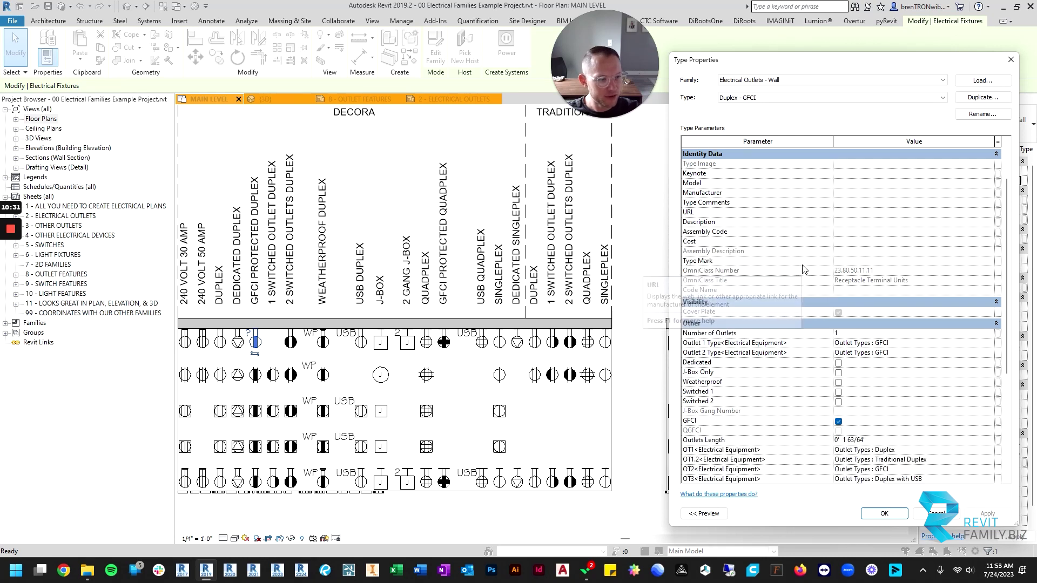
scroll(880, 364, "up", 7)
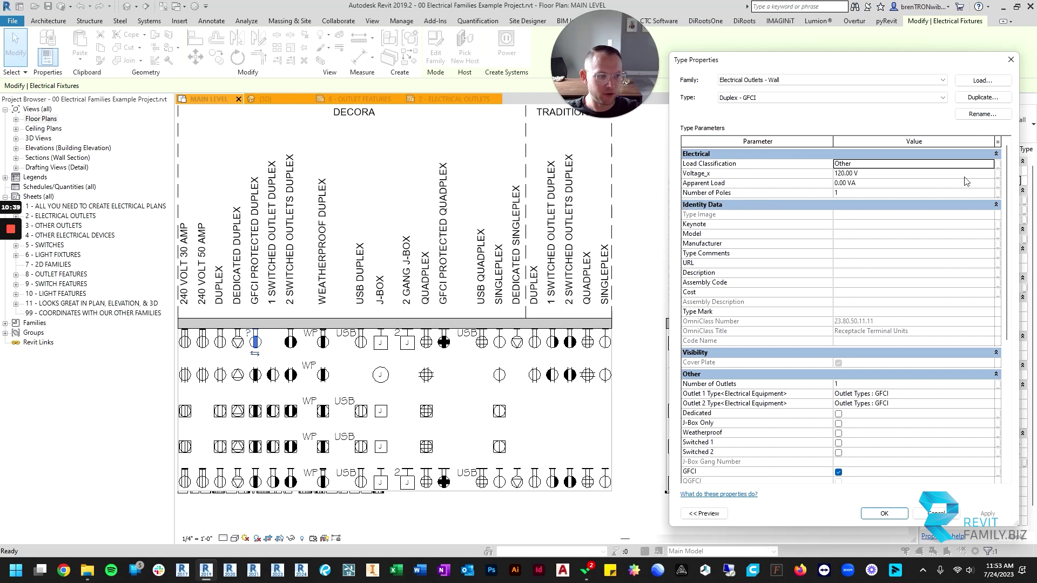
left_click(1010, 60)
left_click(637, 249)
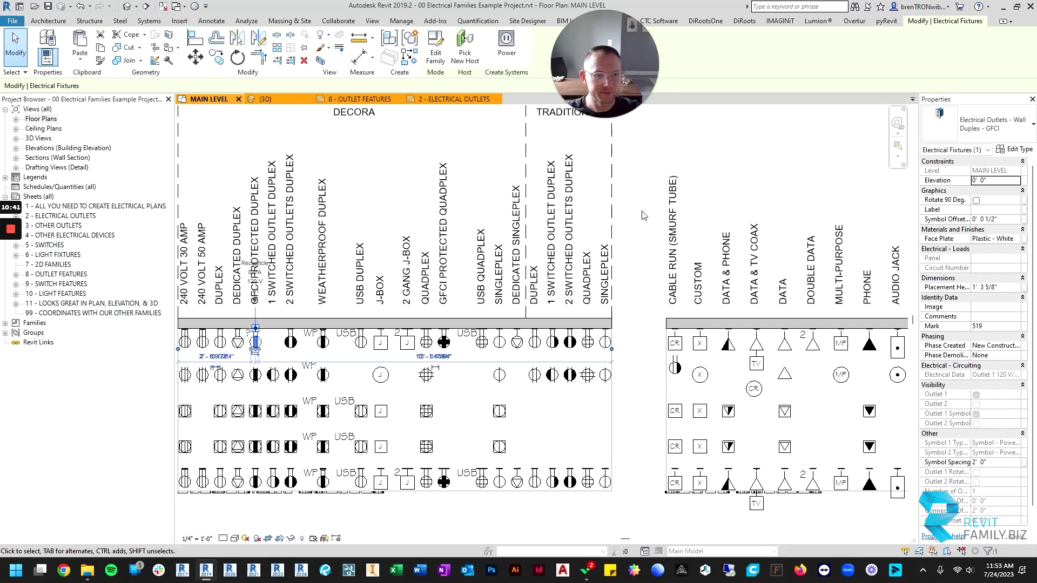
- Review the instance properties of the wall-hosted Decora Duplex outlet, including elevation, label, symbol offset, face plate and placement height
scroll(637, 249, "down", 3)
scroll(571, 317, "up", 3)
left_click(571, 317)
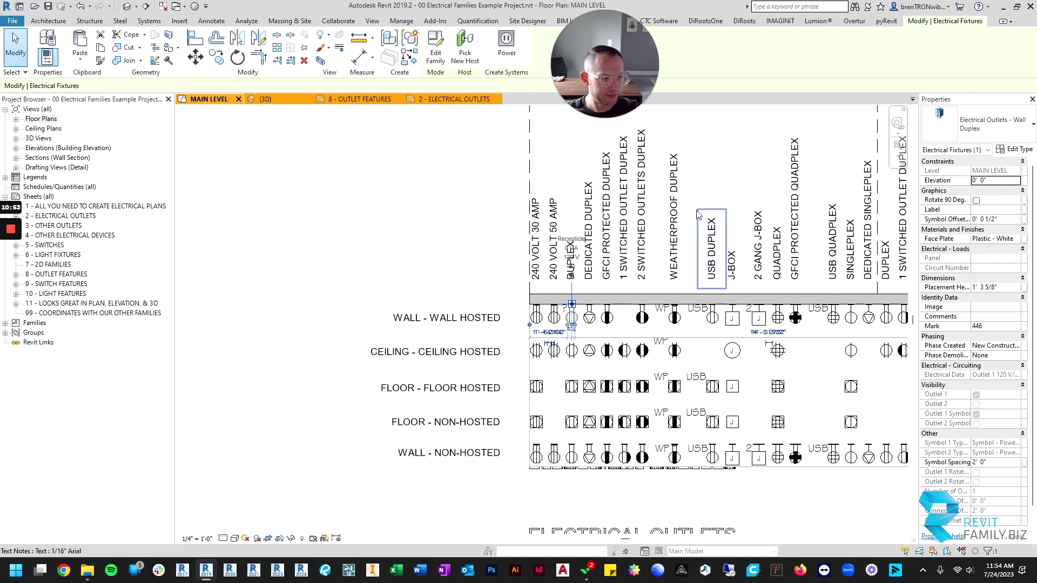
left_click(713, 190)
- Review the instance properties of the wall-hosted Data & Phone outlet and survey the outlet groups across the plan
scroll(693, 227, "down", 2)
middle_click_drag(746, 247, 370, 286)
scroll(448, 289, "up", 5)
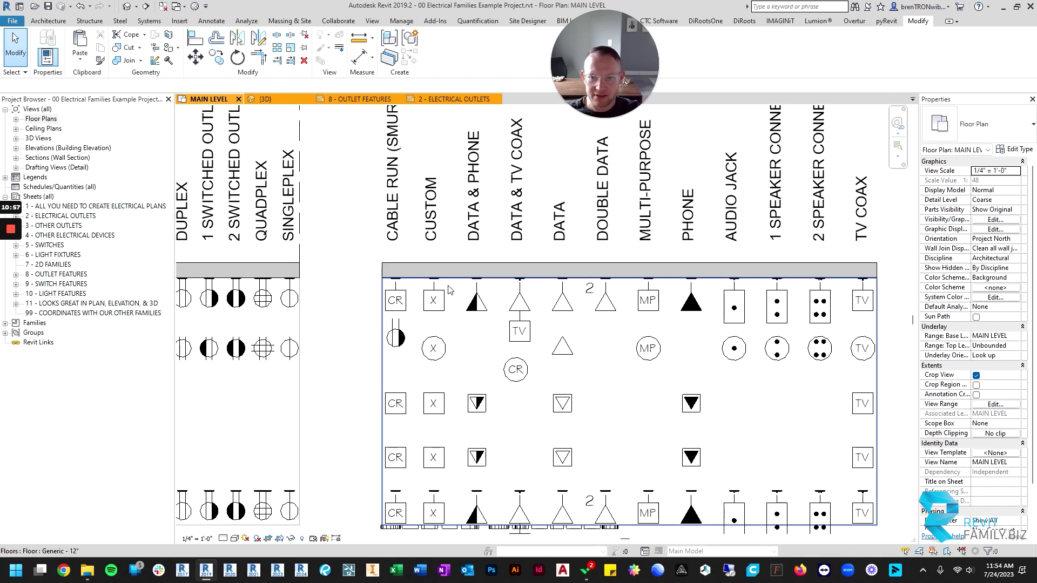
left_click(475, 297)
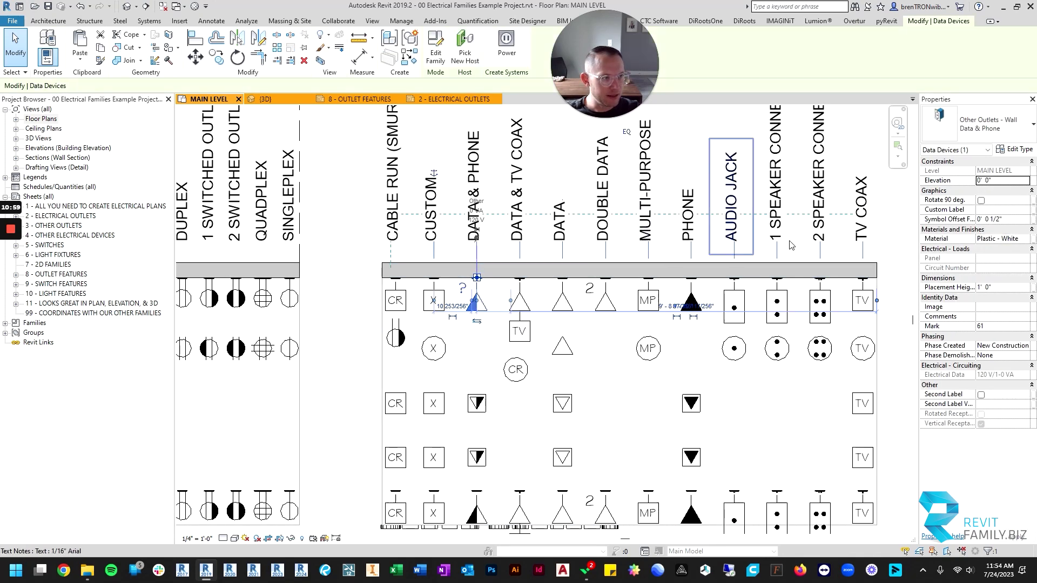
scroll(448, 324, "down", 3)
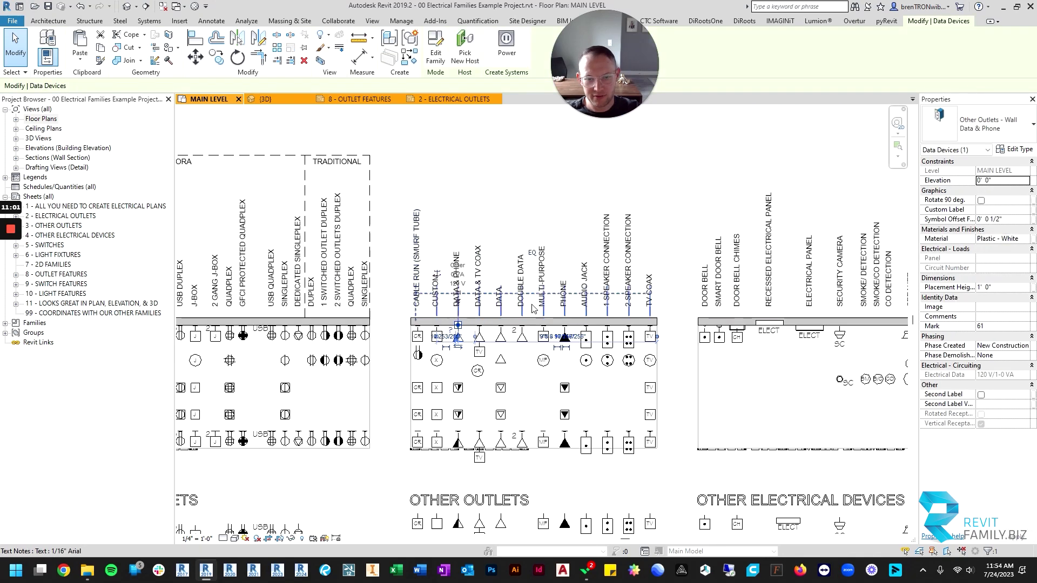
scroll(541, 312, "up", 2)
middle_click_drag(525, 221, 567, 225)
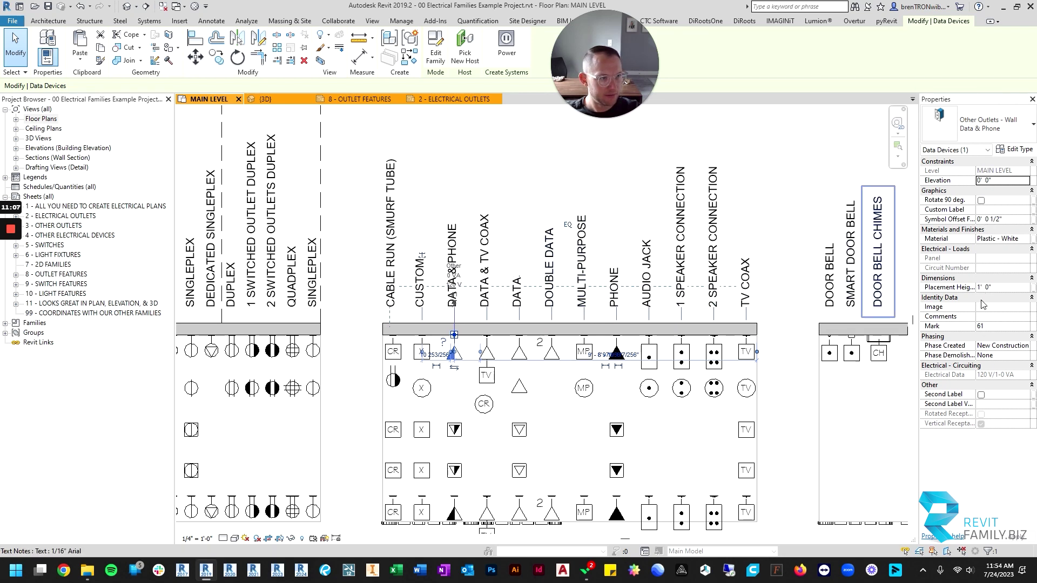
key("Escape")
scroll(616, 249, "down", 3)
middle_click_drag(547, 242, 563, 279)
scroll(610, 270, "down", 1)
scroll(547, 319, "up", 2)
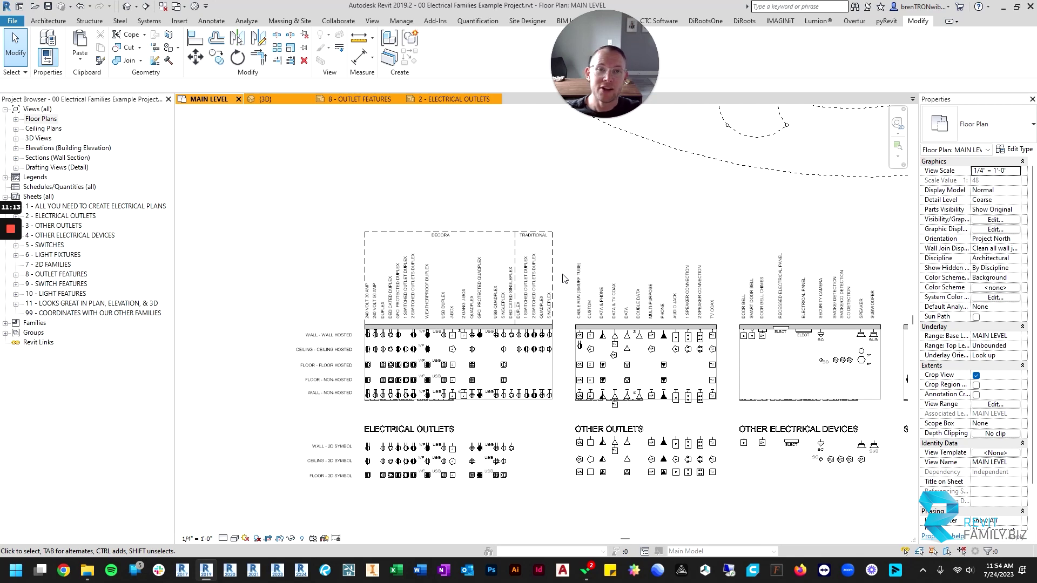